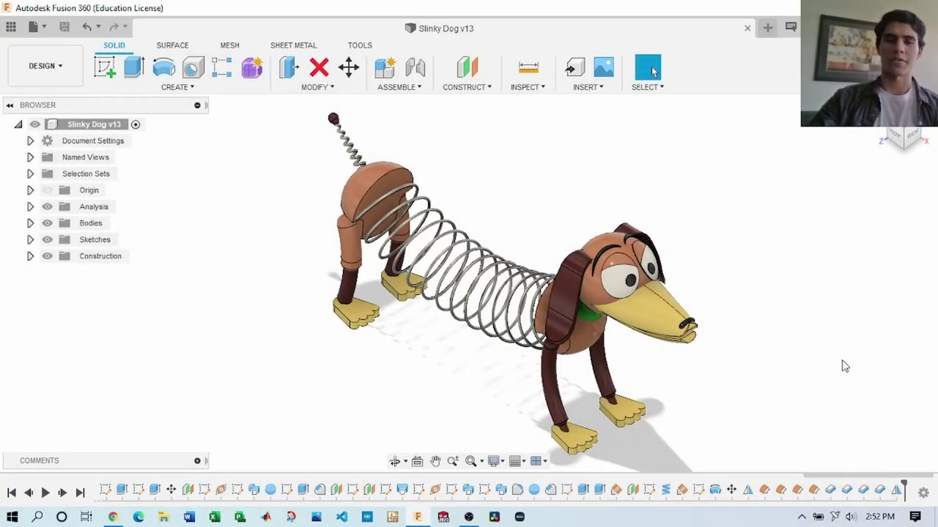
Step: Orbit the finished Slinky Dog model, then return to the home isometric view
shift+middle_drag(912, 147, 806, 150)
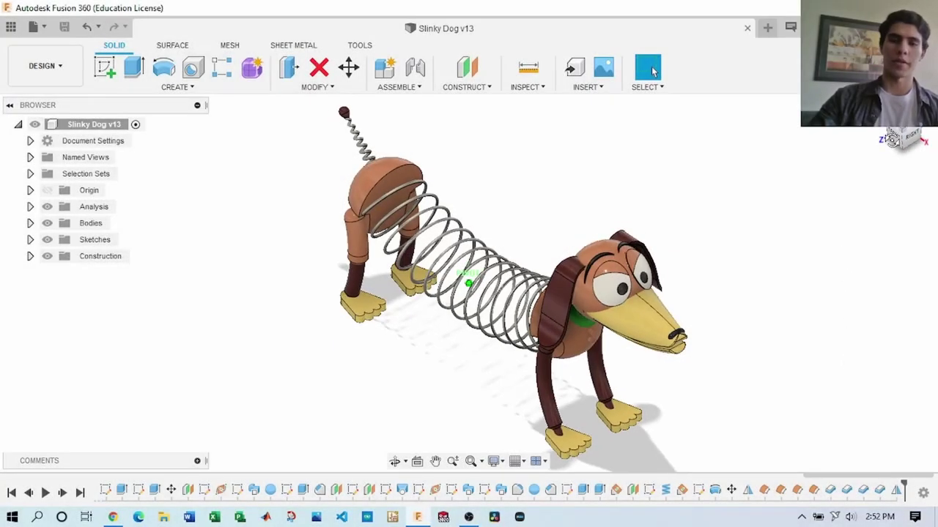
shift+middle_drag(651, 71, 652, 71)
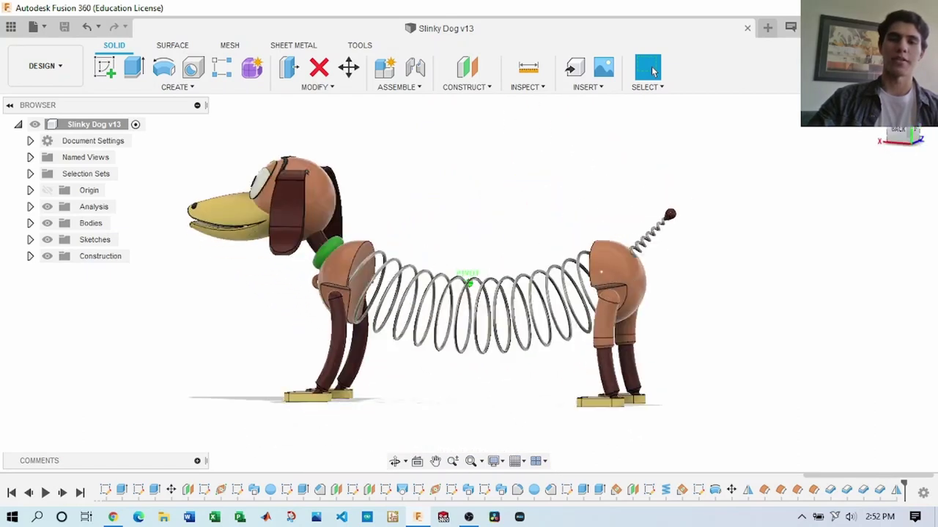
shift+middle_drag(902, 139, 902, 136)
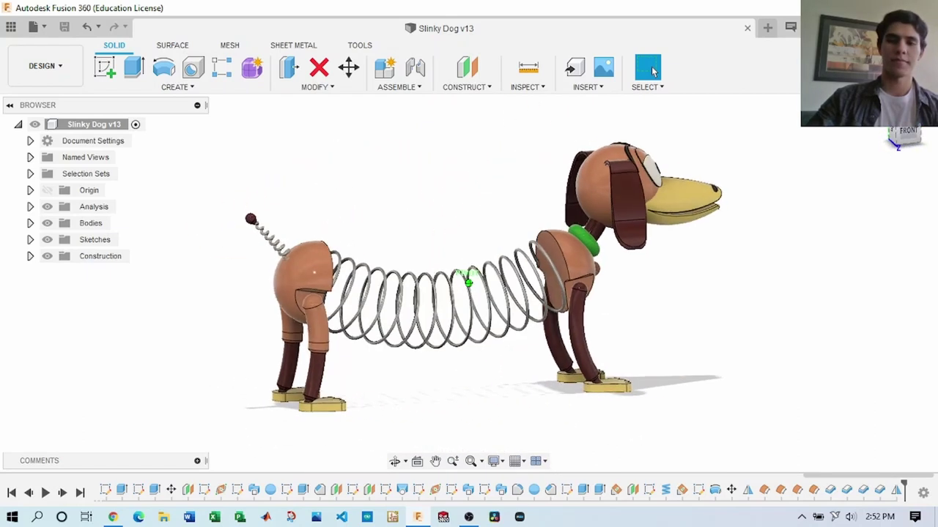
click(882, 128)
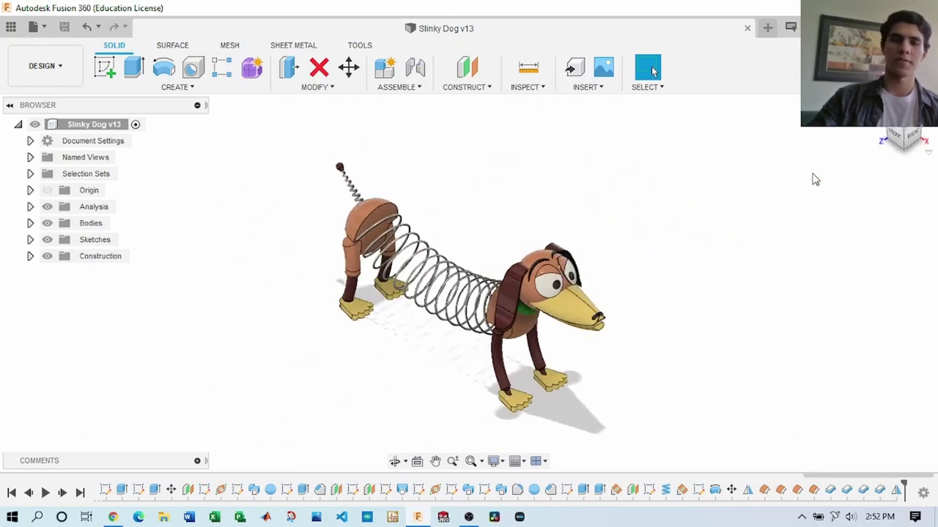
Step: Open a new blank design and start a sketch on an origin plane
key(ctrl+n)
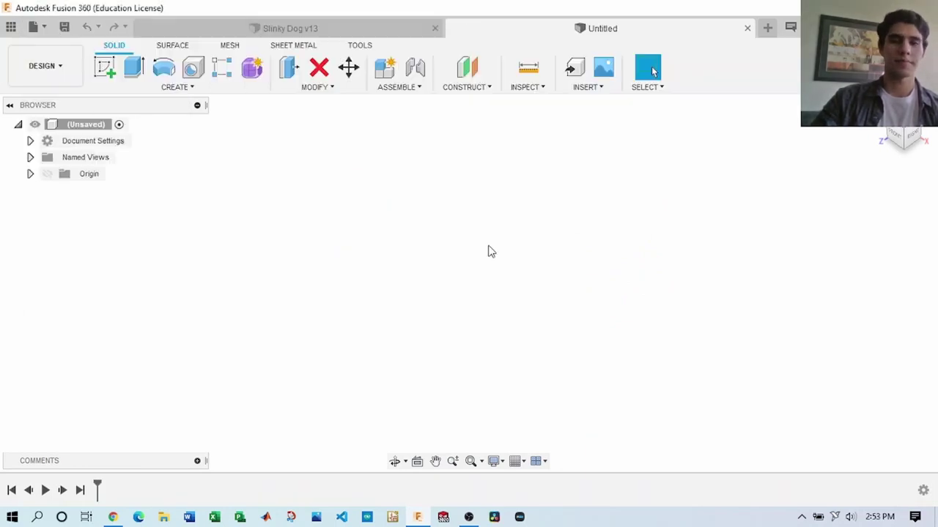
click(454, 260)
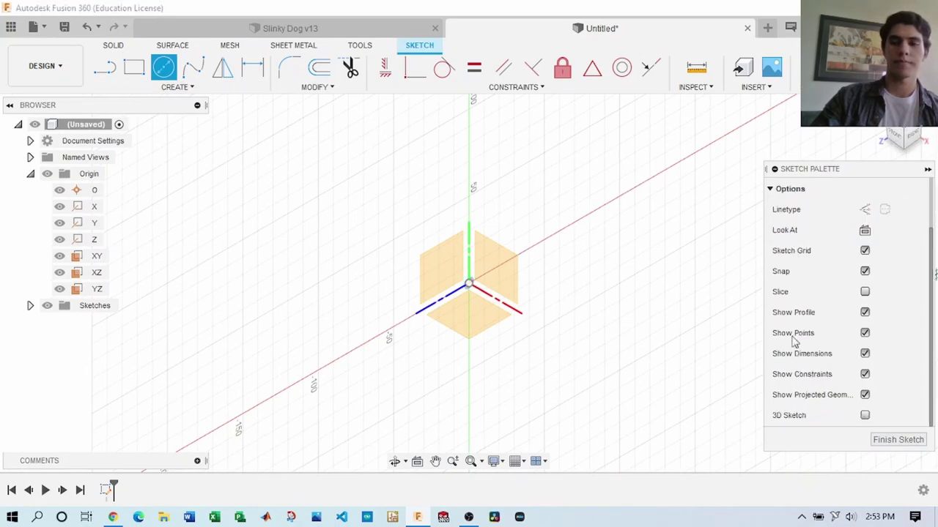
key(l)
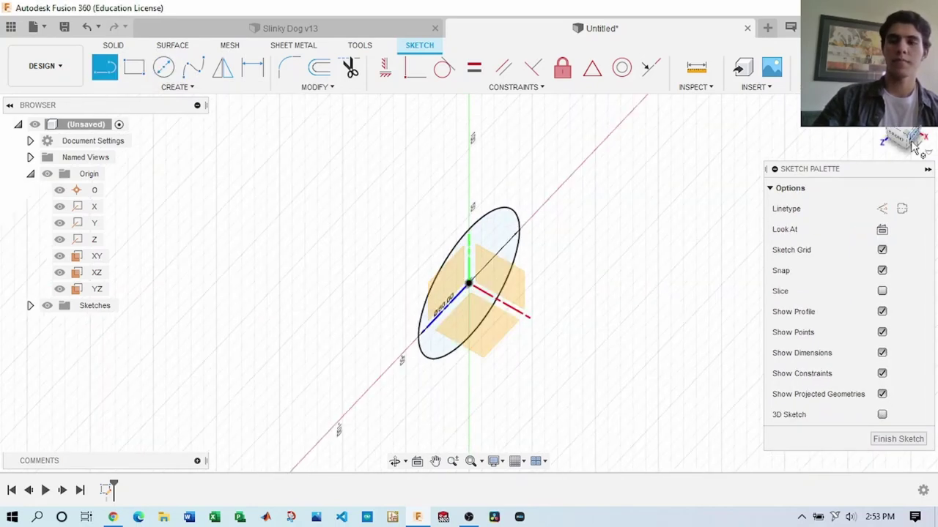
right_click(525, 291)
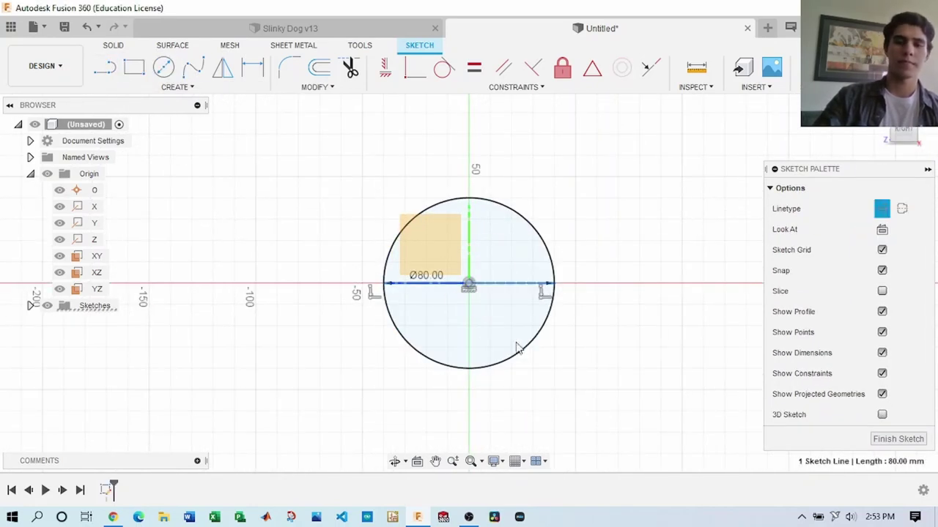
Step: Add a line across the Ø80 mm circle with a 5.00 dimension, then tilt the view
key(l)
scroll(380, 283, up, 5)
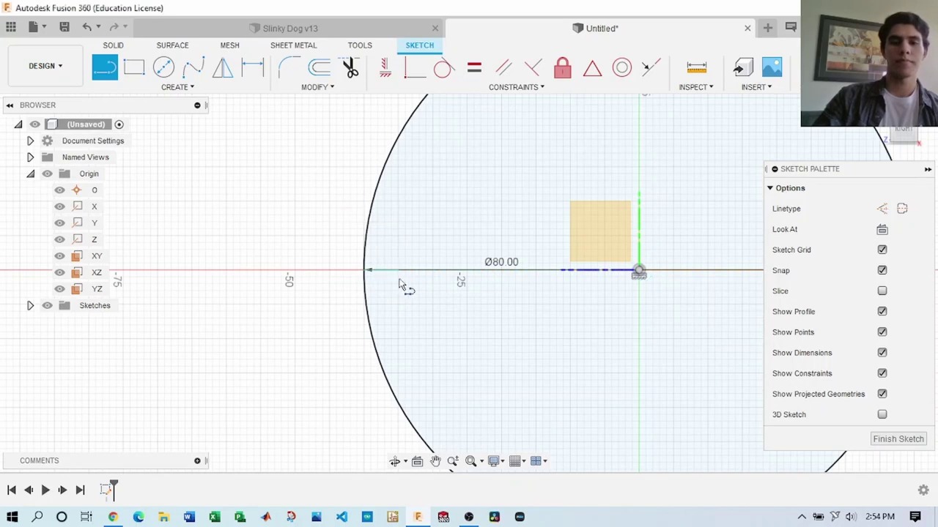
scroll(399, 285, down, 3)
key(d)
shift+middle_drag(247, 132, 220, 169)
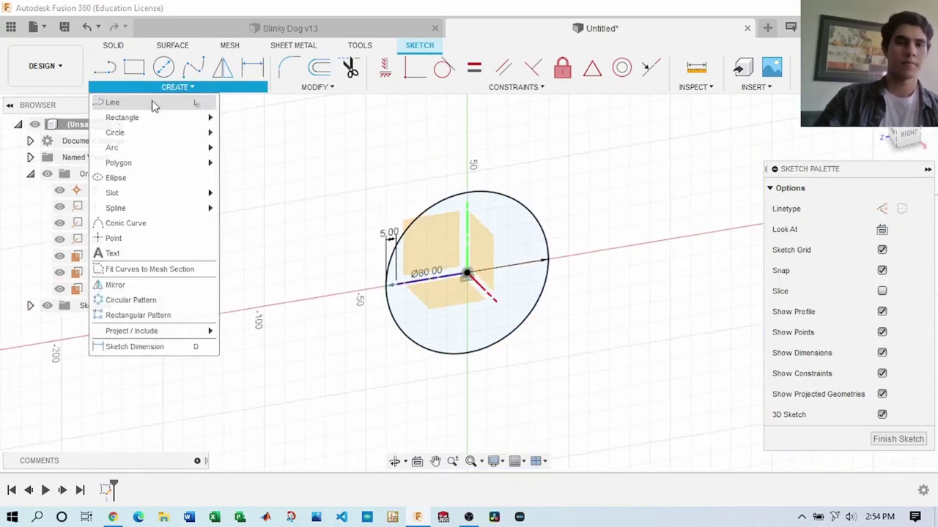
Step: Select the R400 arc, start and cancel a move, and undo the last dimension
scroll(586, 238, down, 2)
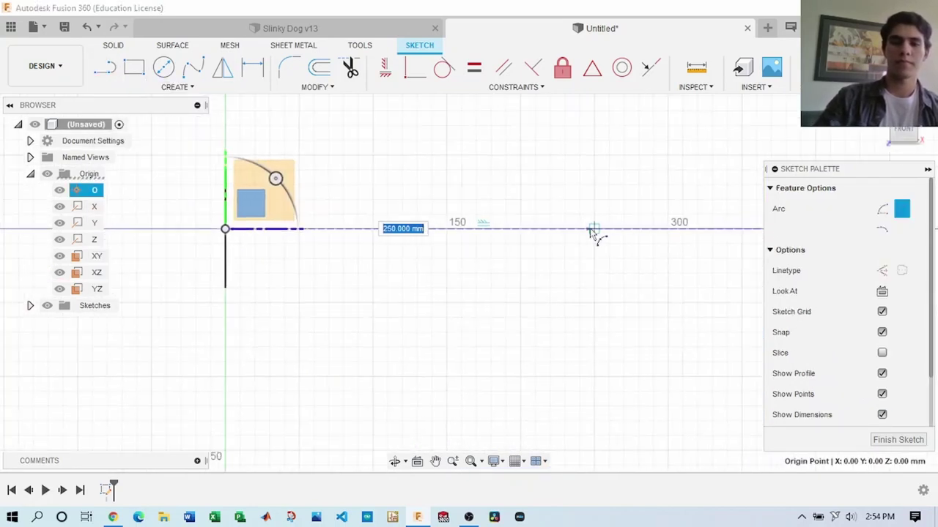
shift+middle_drag(473, 287, 313, 225)
click(282, 227)
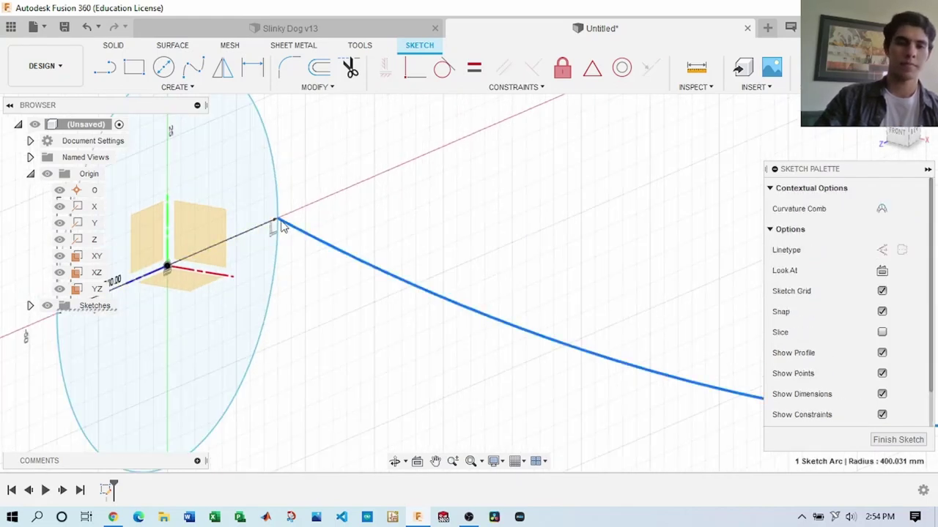
right_click(268, 235)
scroll(322, 253, up, 2)
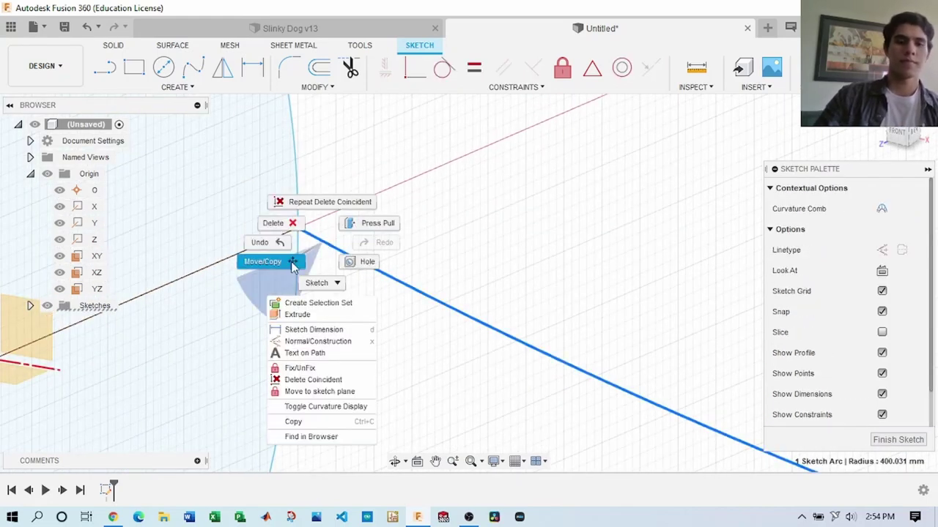
click(293, 263)
key(Return)
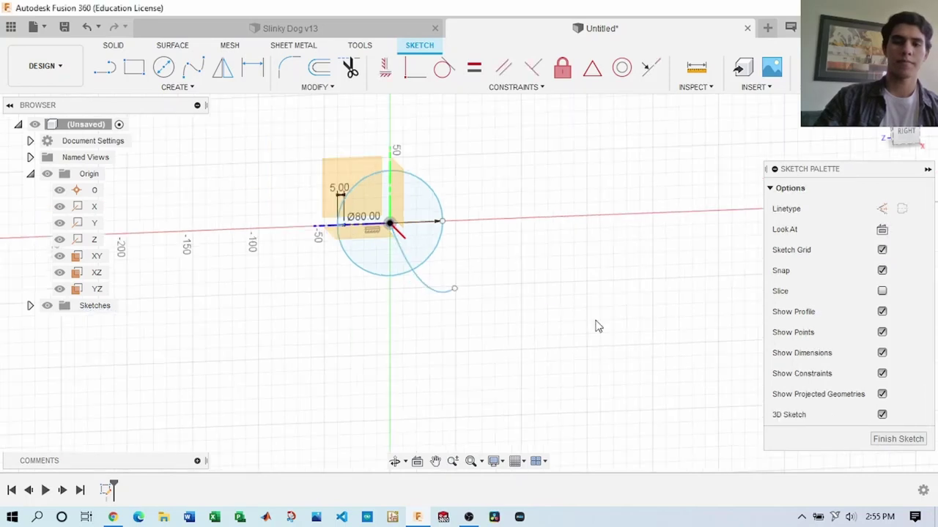
key(ctrl+z)
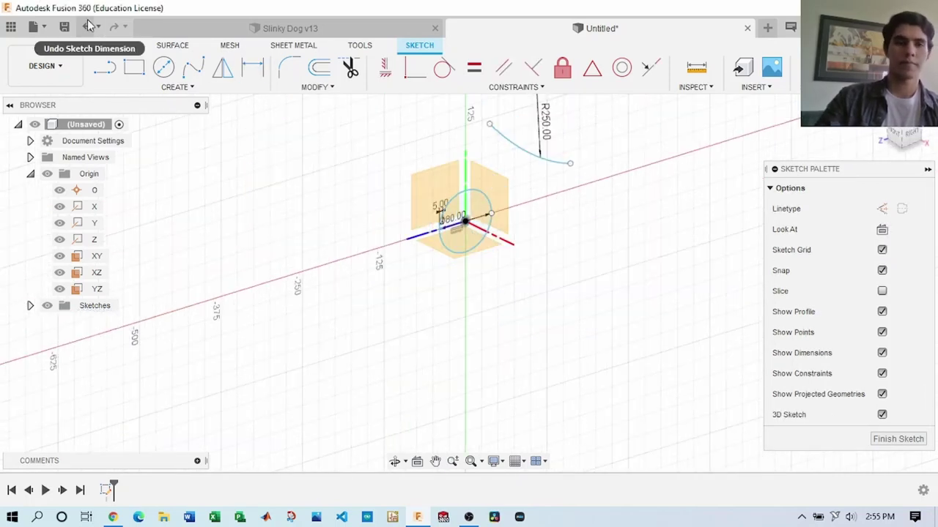
Step: Review the R400 arc and sketch lines from several angles and finish the sketch
drag(897, 132, 331, 289)
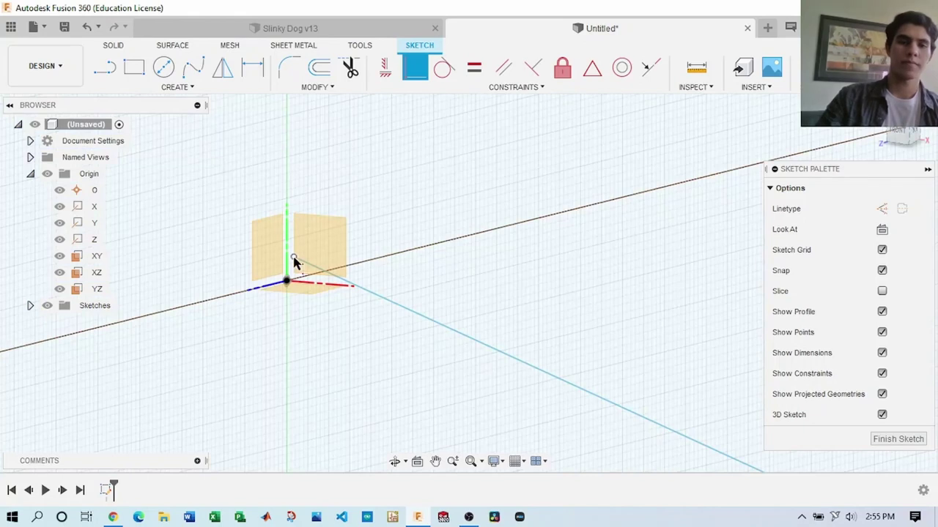
shift+middle_drag(294, 262, 651, 276)
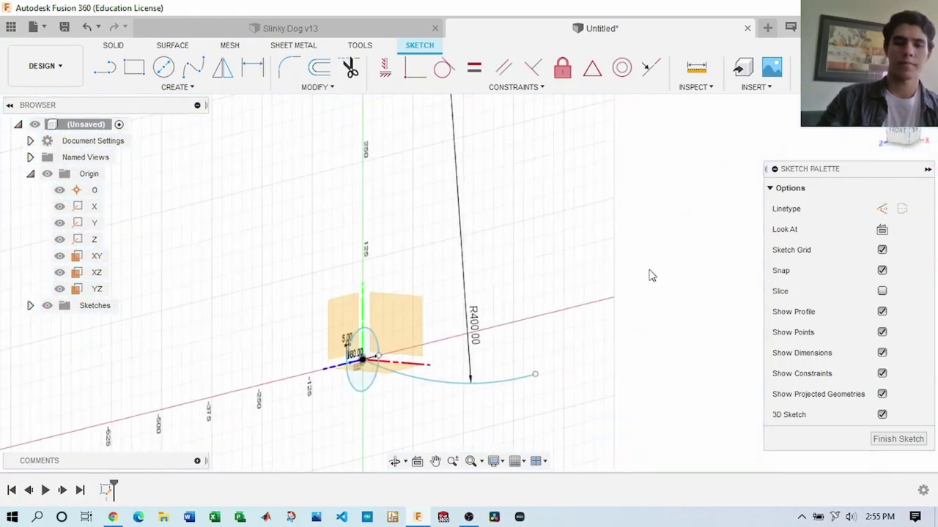
scroll(236, 264, down, 5)
key(Escape)
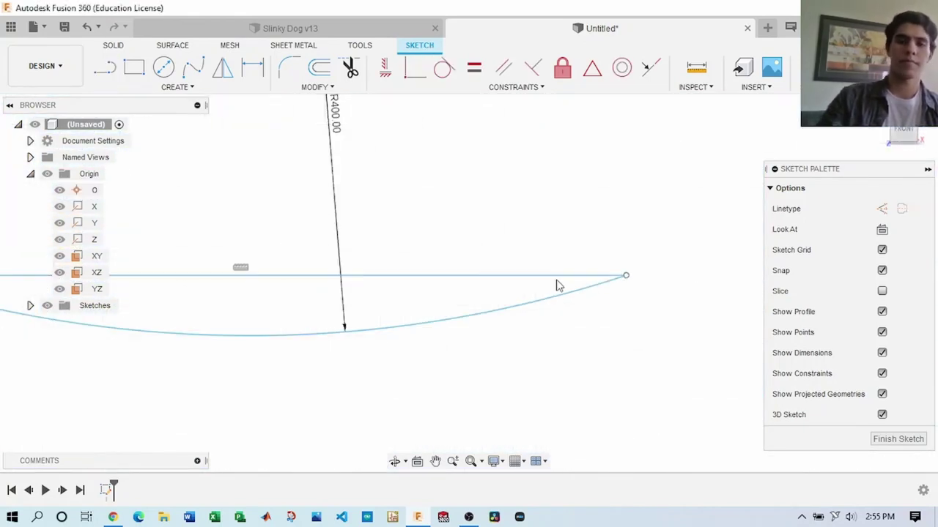
shift+middle_drag(555, 283, 505, 219)
click(498, 179)
scroll(489, 161, up, 5)
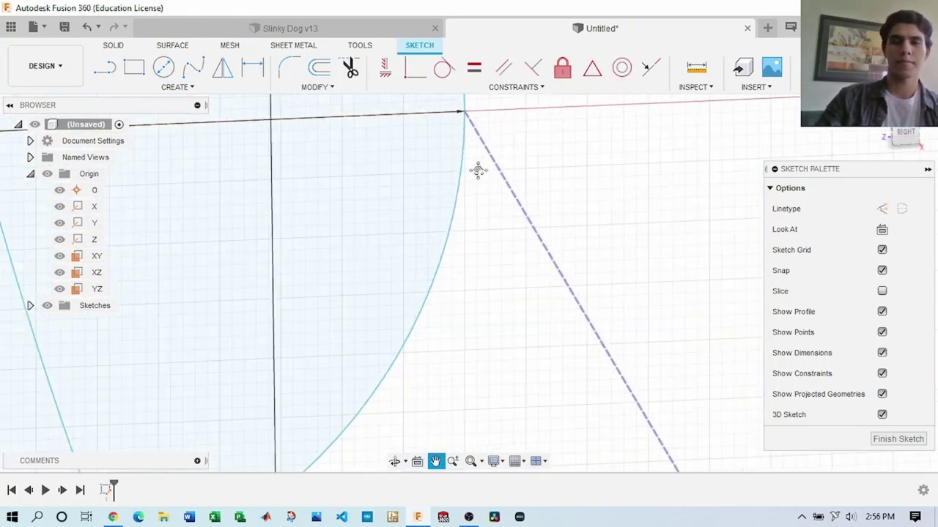
middle_drag(476, 169, 477, 343)
right_click(477, 283)
scroll(476, 321, down, 5)
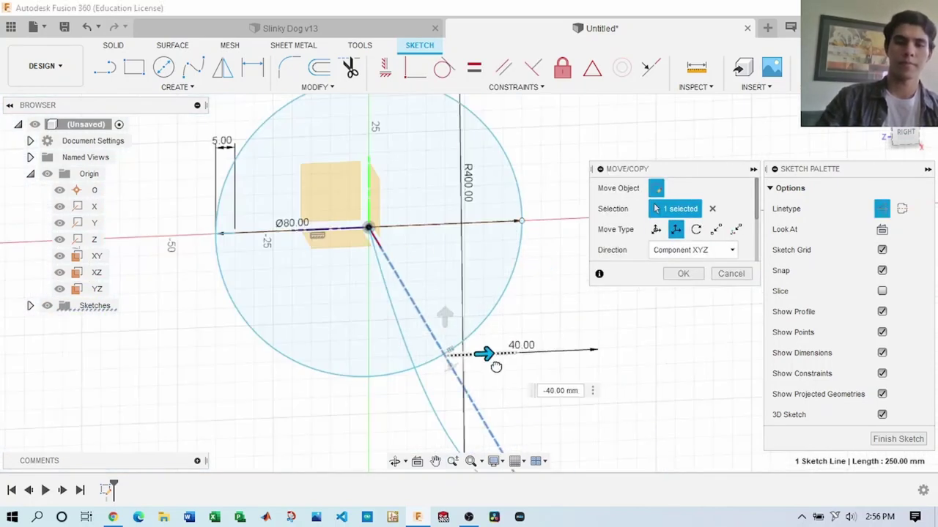
key(Escape)
shift+middle_drag(820, 201, 463, 255)
click(652, 71)
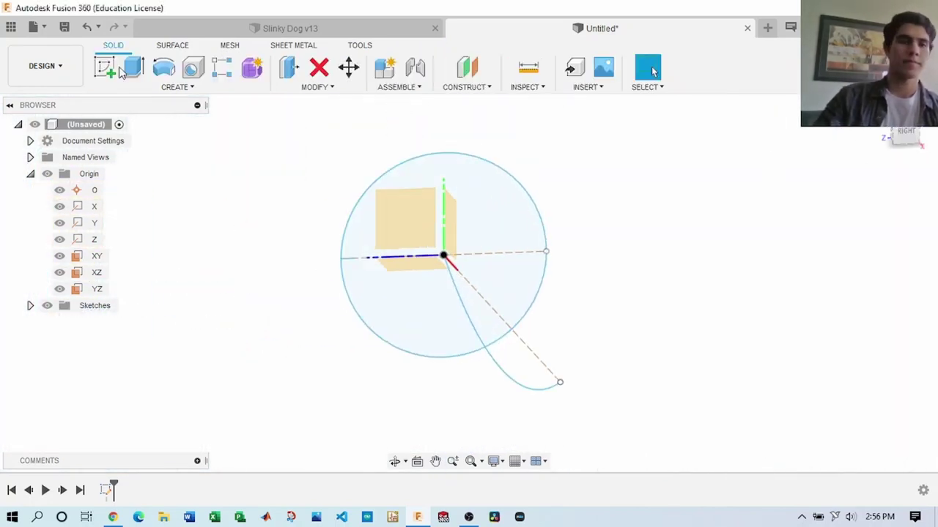
Step: Revolve the half-circle profile 180° about the vertical line into a hemisphere body
click(144, 347)
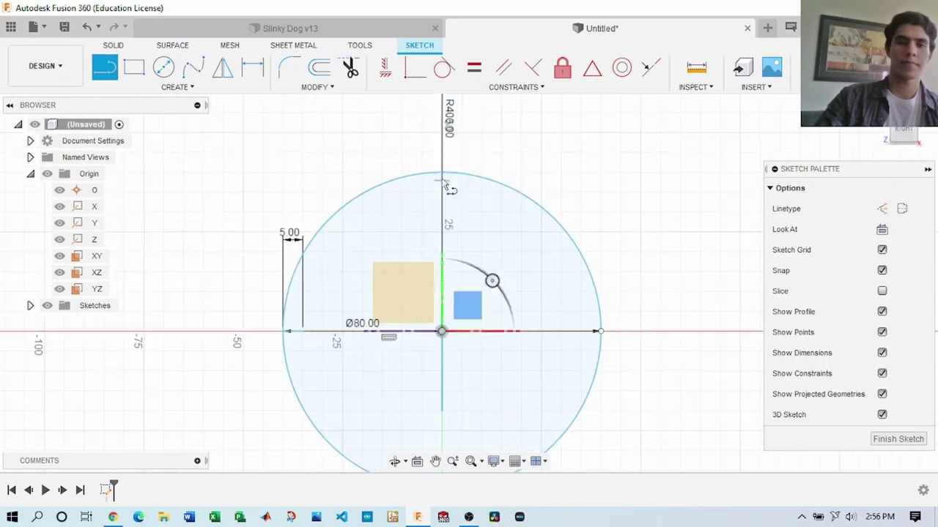
click(113, 44)
click(163, 67)
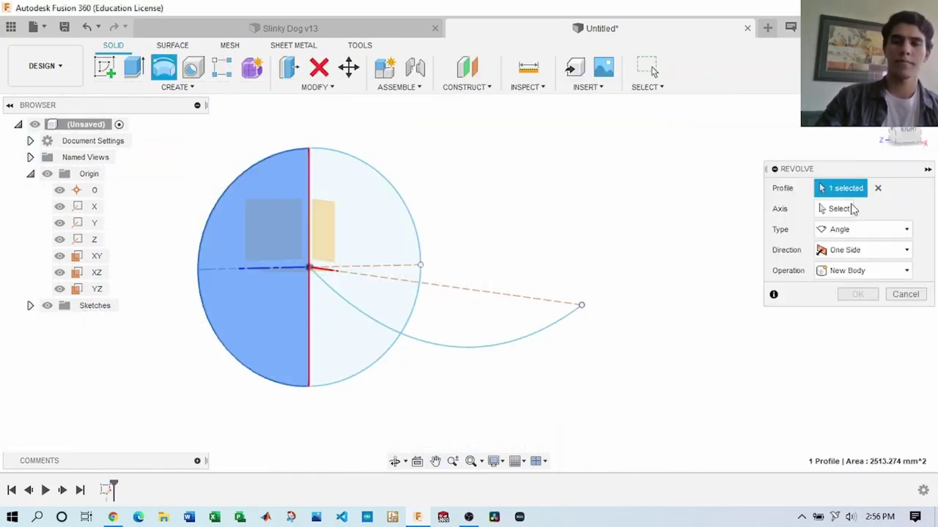
click(248, 212)
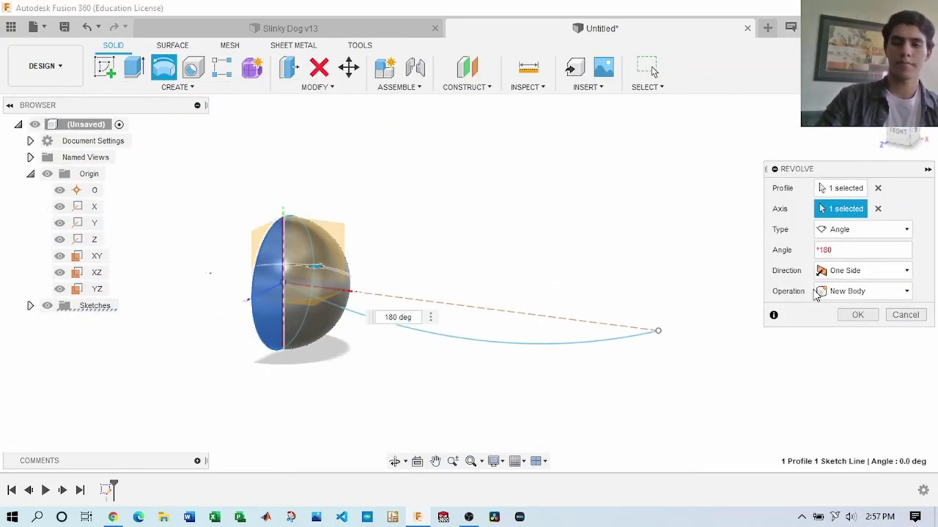
click(856, 314)
Step: Draw a three-point arc across the disc's lower left as a curved cut line
click(175, 86)
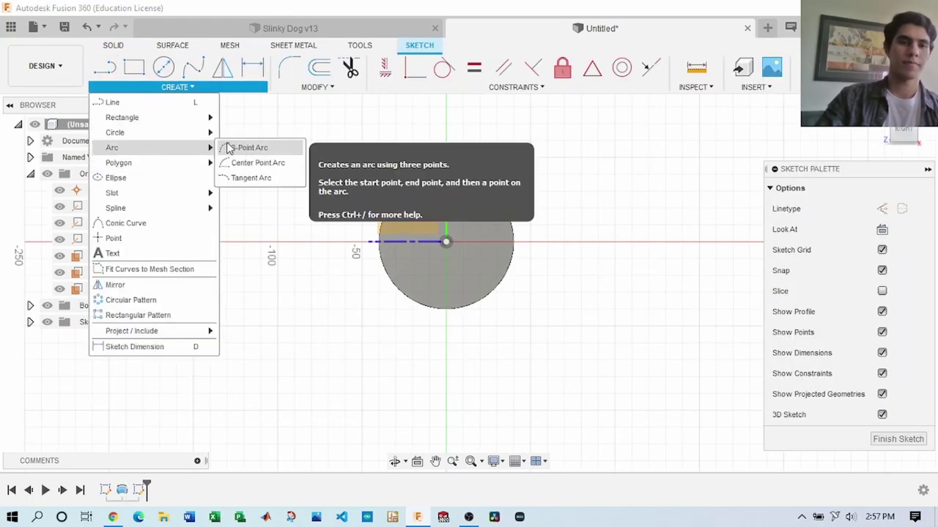
click(228, 149)
scroll(363, 232, up, 5)
scroll(503, 272, down, 3)
click(464, 272)
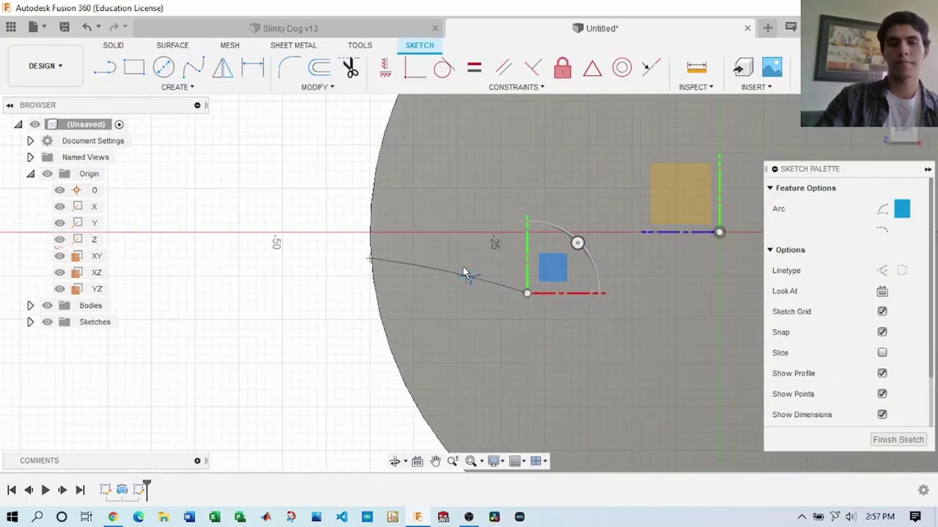
middle_drag(464, 271, 534, 288)
scroll(533, 224, up, 3)
scroll(534, 223, up, 3)
click(529, 268)
scroll(529, 268, down, 4)
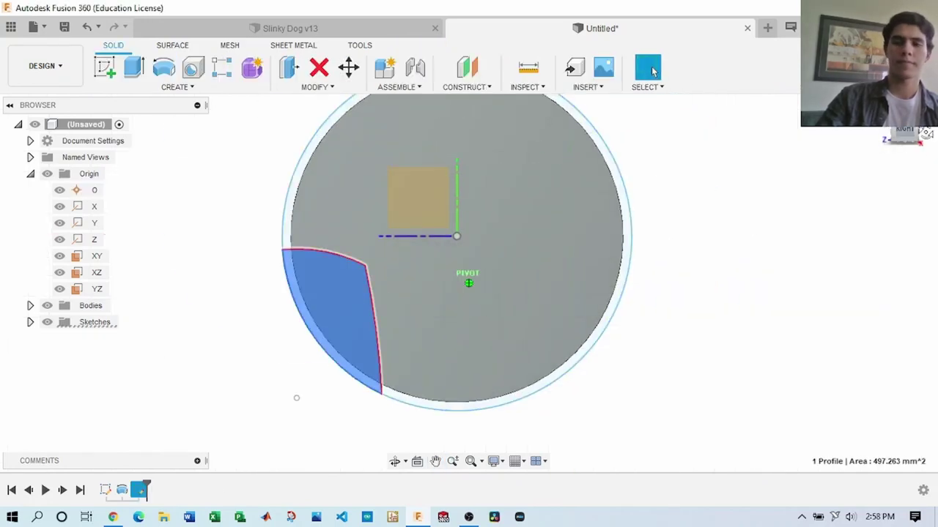
Step: Mirror the arc onto the other side of the disc and extrude the cut-out profiles
right_click(140, 490)
click(178, 349)
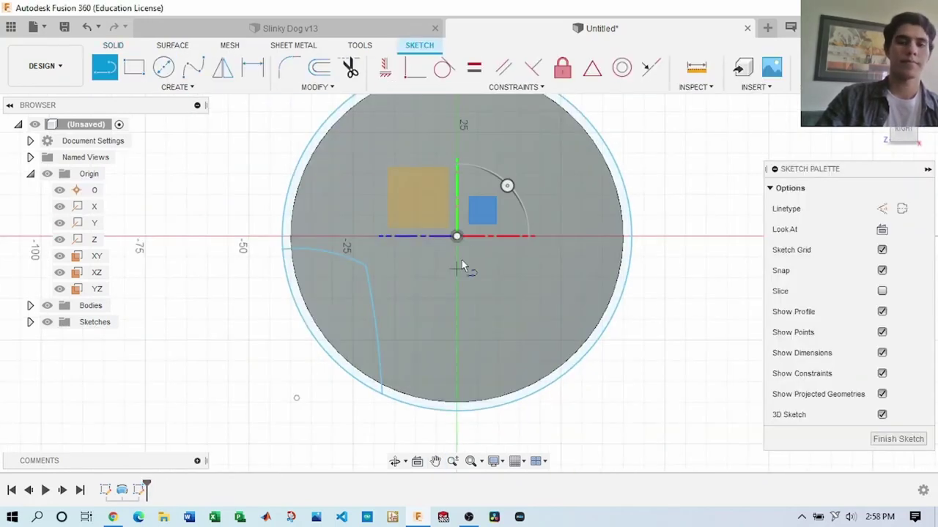
click(463, 194)
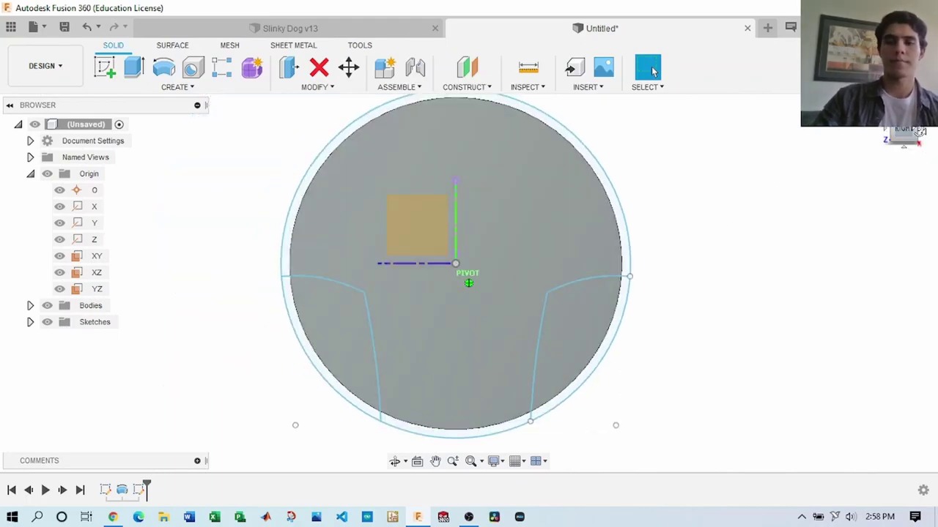
key(e)
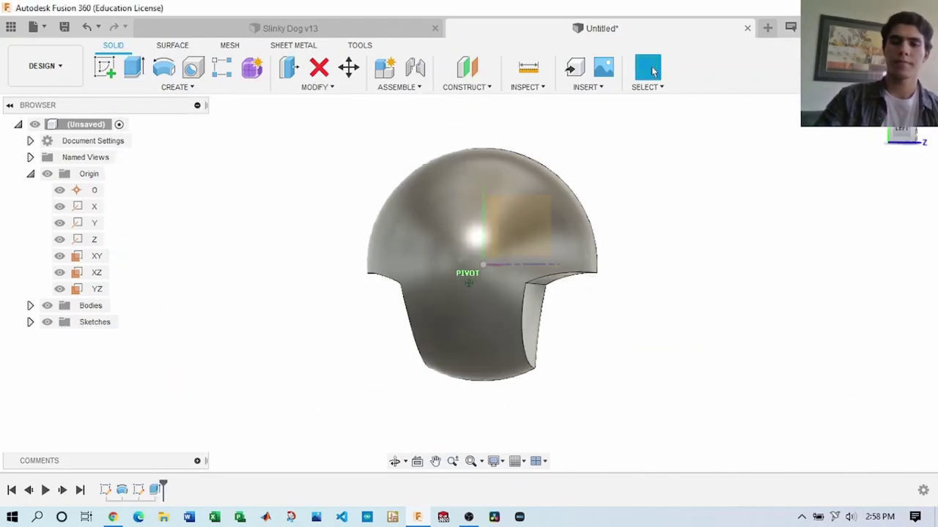
double_click(140, 495)
Step: Dimension the curved cut lines at 31 mm and finish the sketch
key(d)
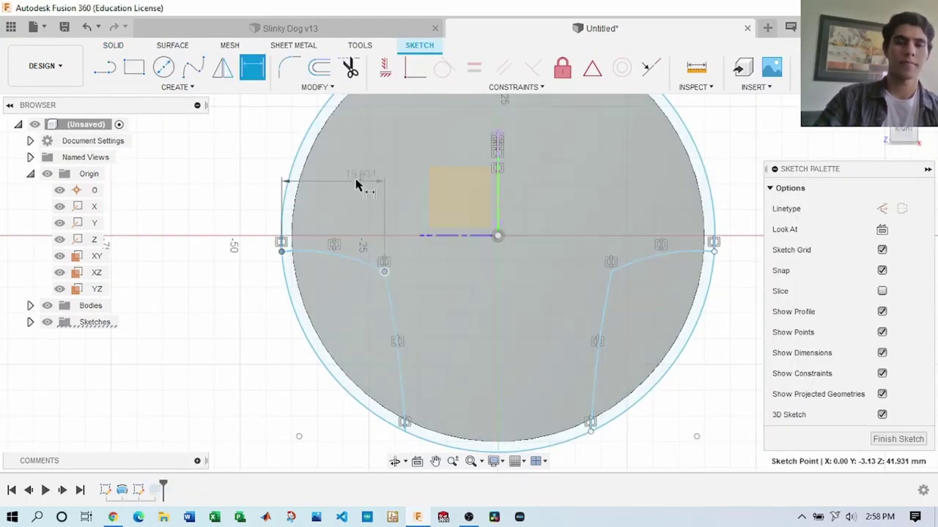
text(31)
key(Return)
scroll(271, 308, down, 2)
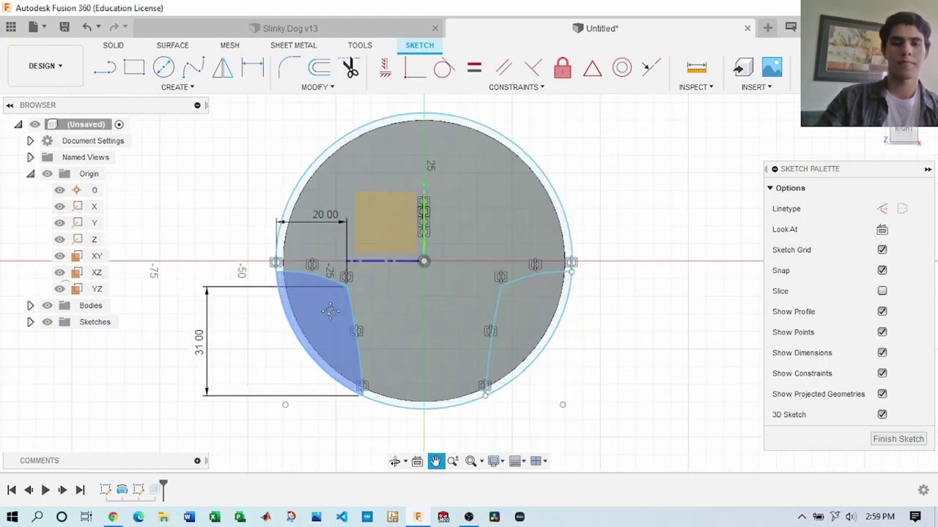
middle_drag(330, 293, 286, 264)
click(457, 258)
click(526, 242)
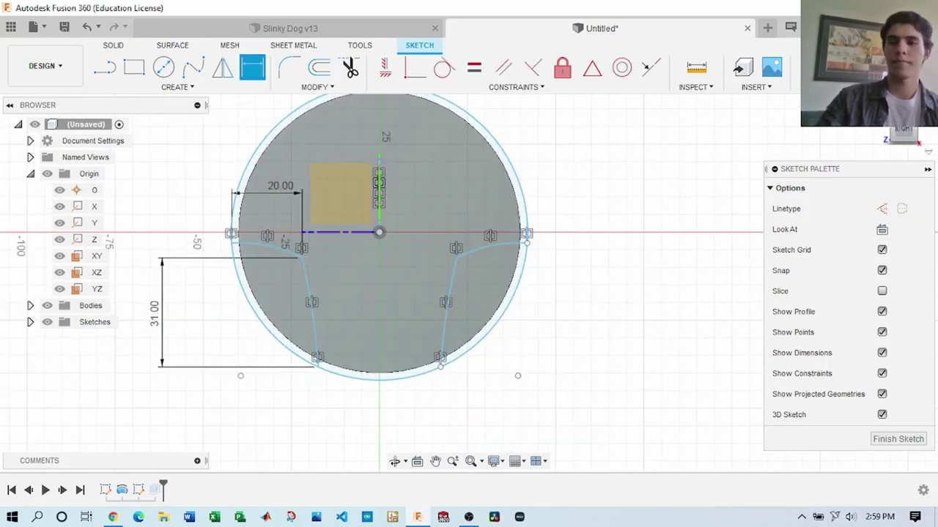
click(150, 88)
Step: Sweep the small profile along the curved path with a 5000° twist into a coil
click(173, 45)
click(162, 86)
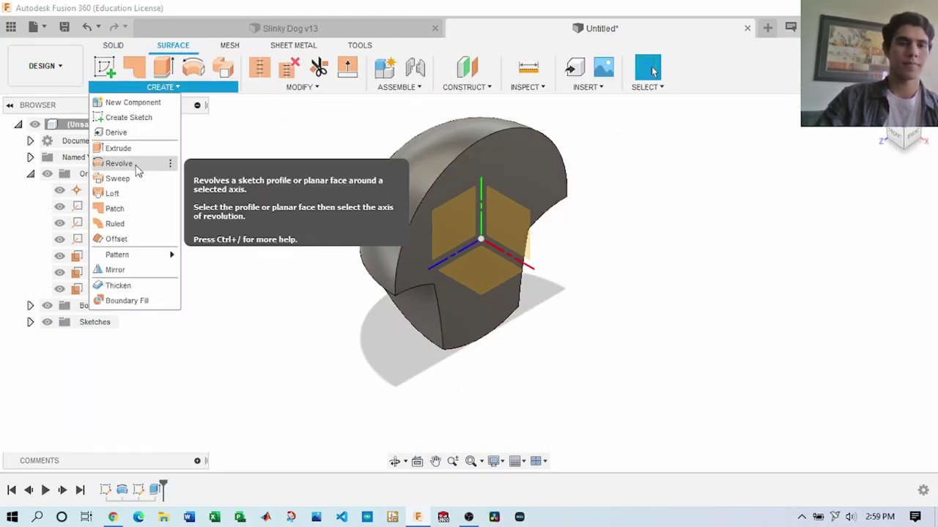
click(114, 178)
click(468, 190)
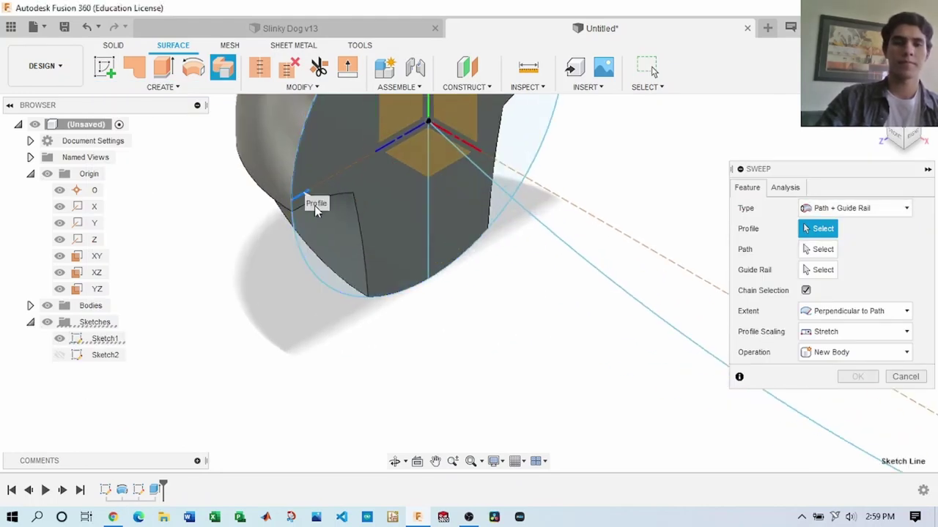
click(445, 218)
scroll(601, 245, down, 3)
click(849, 331)
text(5000)
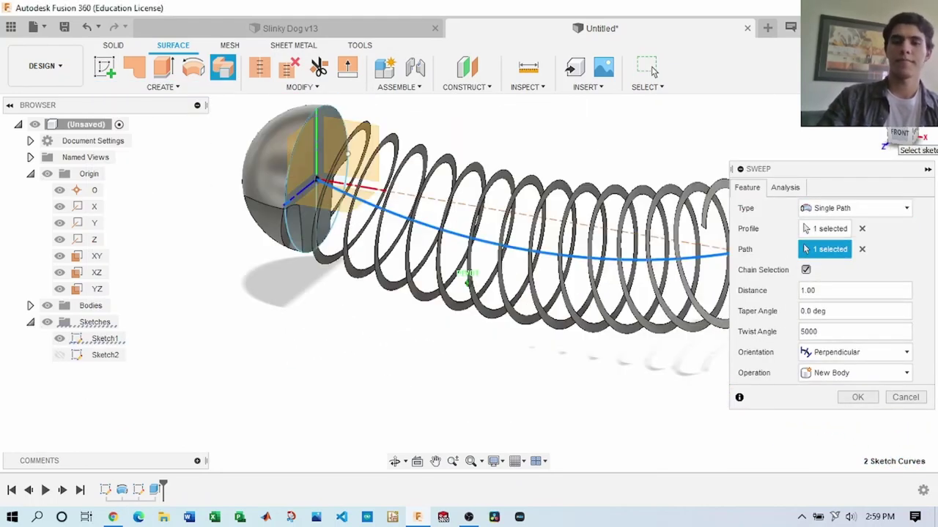
key(Return)
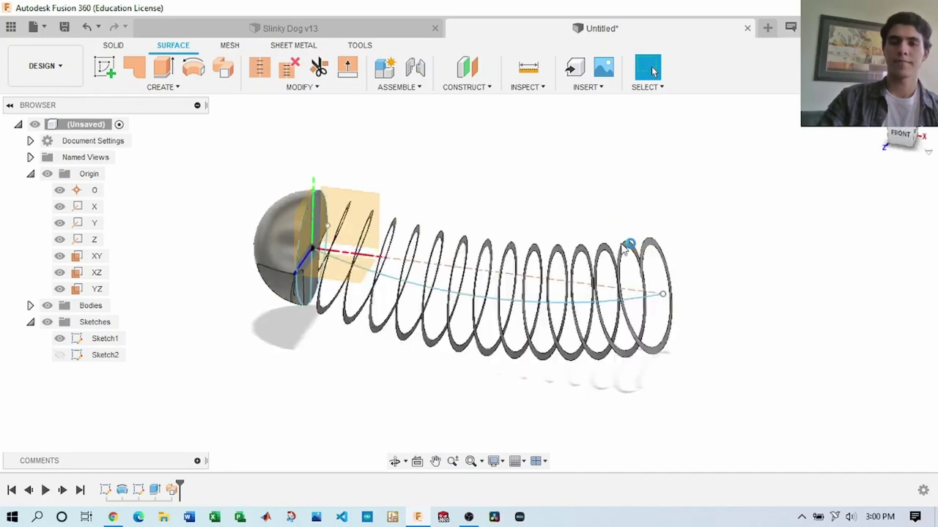
Step: Edit the coil sweep to reverse its twist to -5000°
double_click(172, 490)
text(-5000)
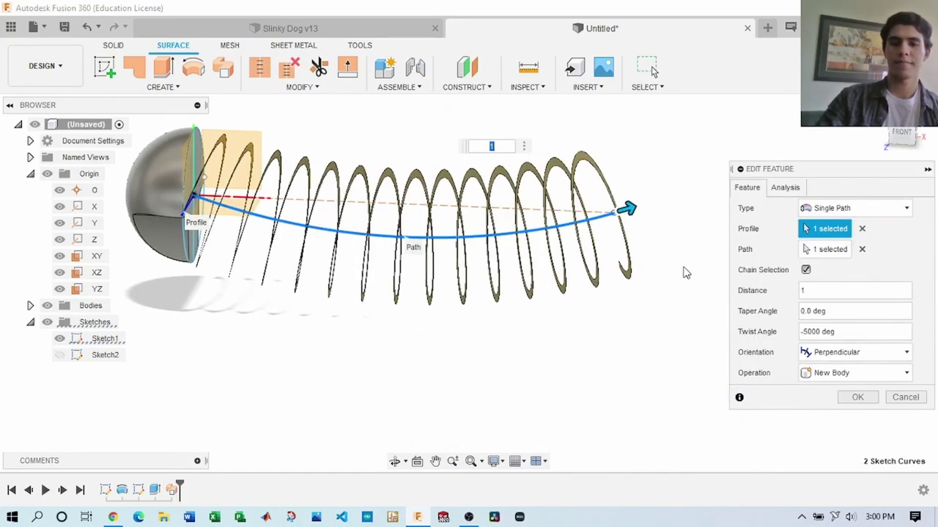
key(Return)
click(114, 45)
click(174, 87)
click(117, 193)
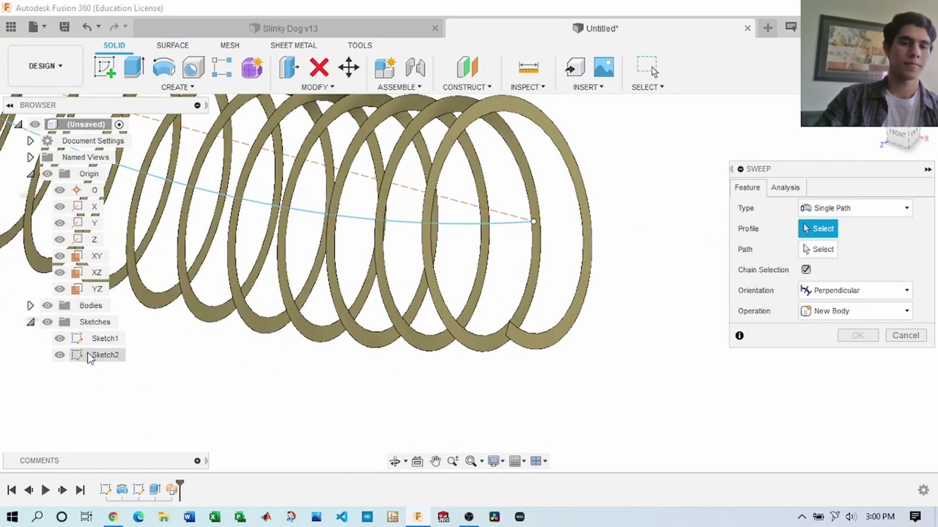
Step: Cancel the started solid sweep
key(Escape)
click(175, 86)
click(117, 193)
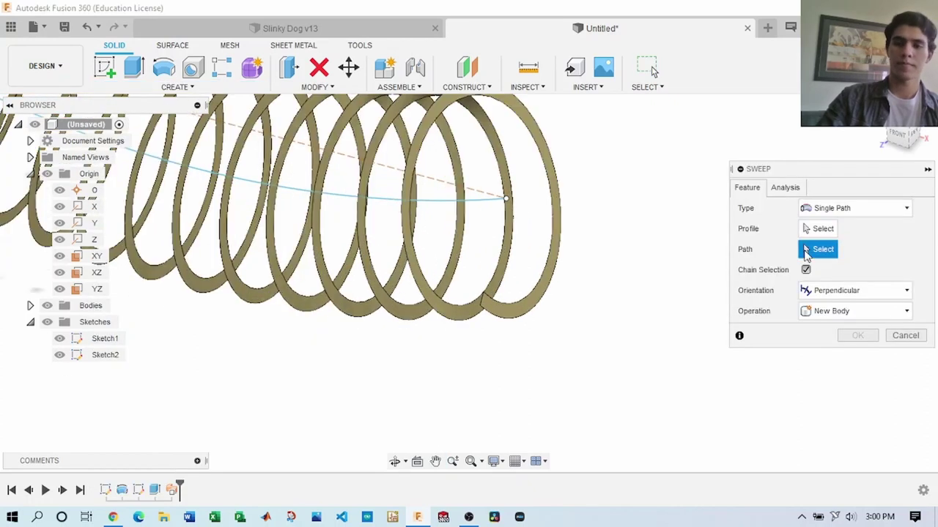
key(Escape)
Step: Try a new-body pipe along the coil edge, then cancel it
click(174, 86)
click(117, 374)
scroll(509, 336, up, 3)
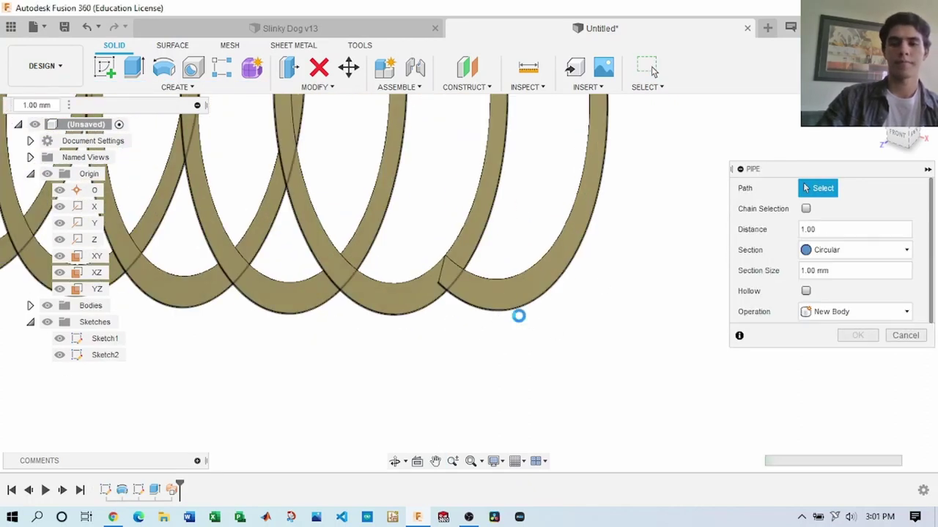
click(474, 285)
click(863, 314)
click(843, 376)
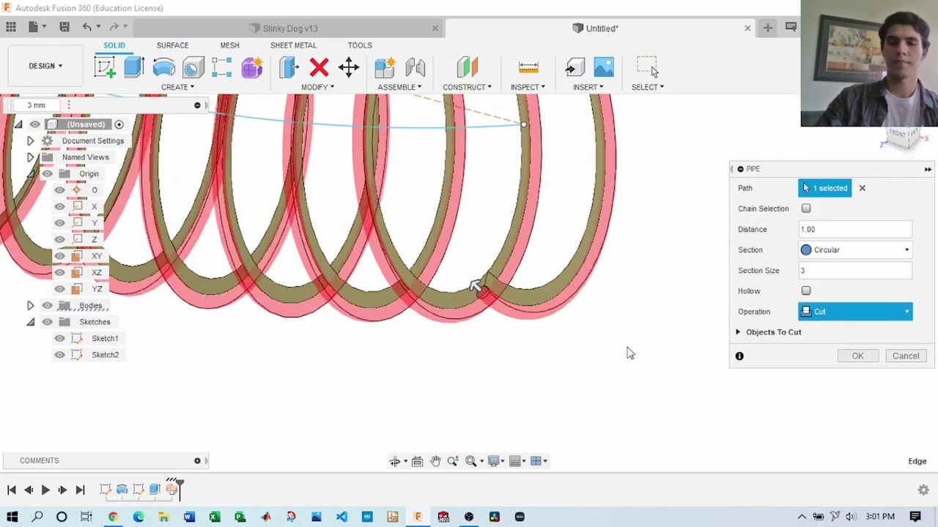
scroll(556, 329, down, 5)
scroll(154, 241, up, 3)
scroll(176, 255, up, 2)
scroll(219, 278, up, 3)
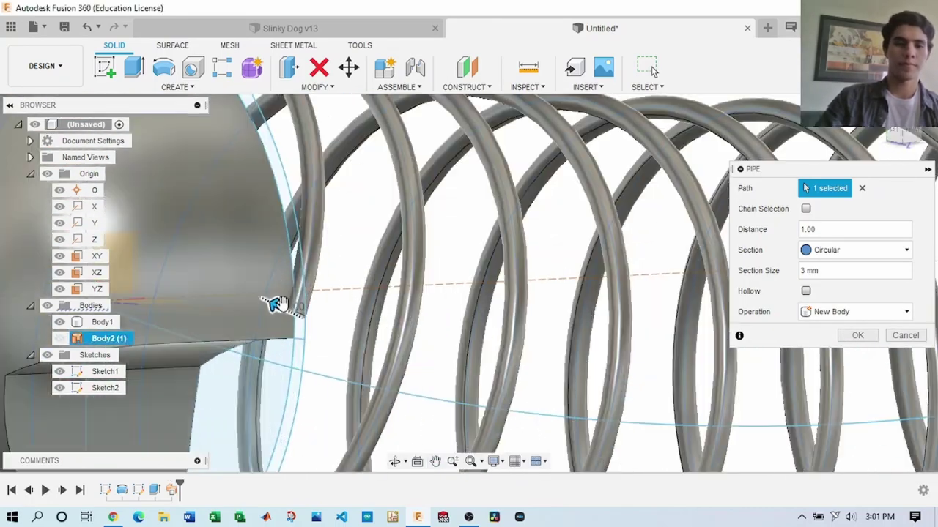
scroll(275, 308, up, 2)
key(Escape)
scroll(781, 314, down, 5)
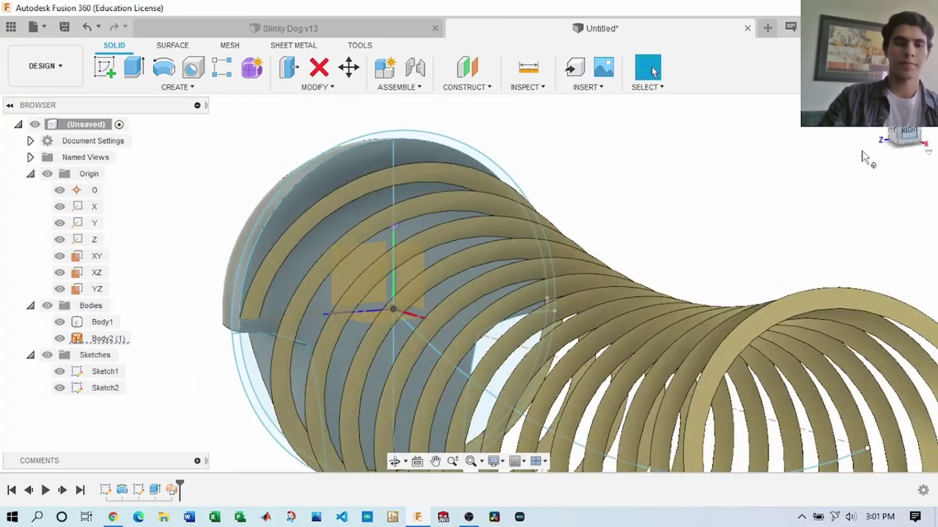
Step: Pipe a 3 mm circular section along the coil edge as a new body
click(886, 139)
click(177, 86)
click(114, 375)
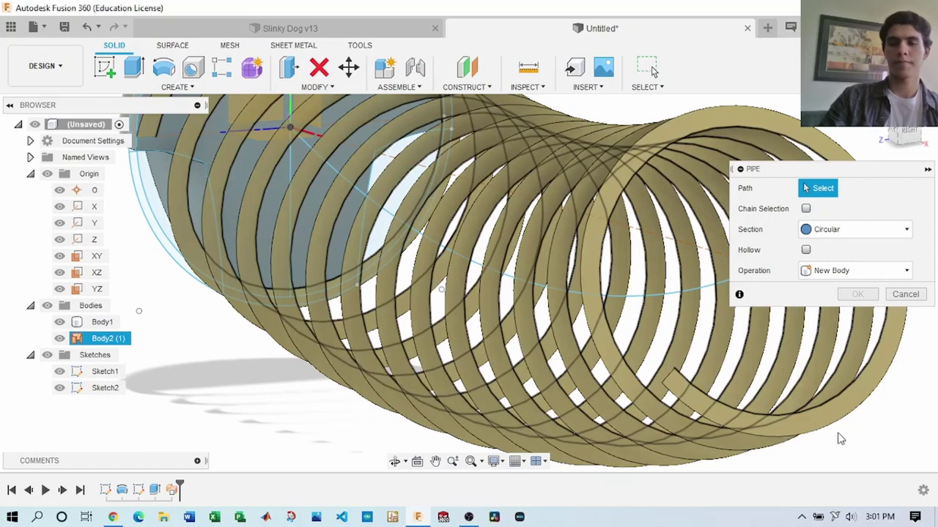
click(853, 416)
text(3)
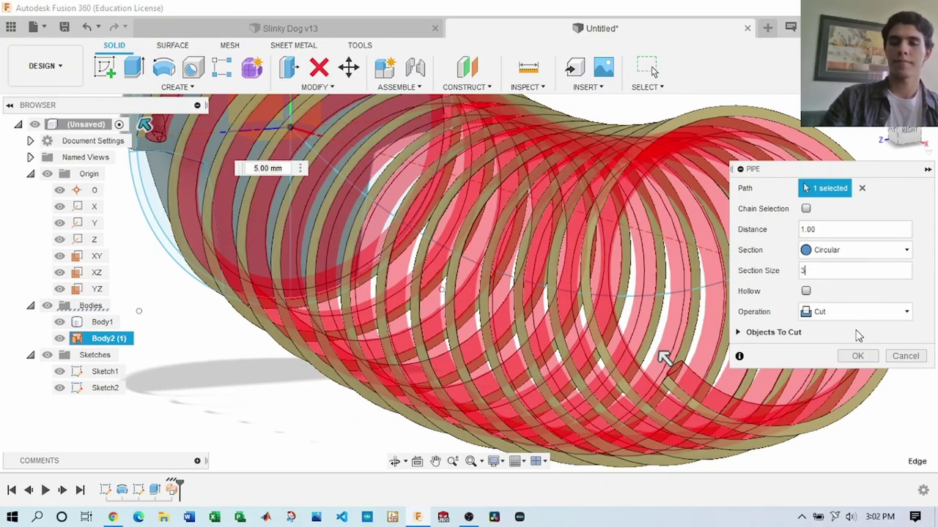
click(906, 311)
click(827, 376)
scroll(469, 282, up, 5)
scroll(469, 282, up, 3)
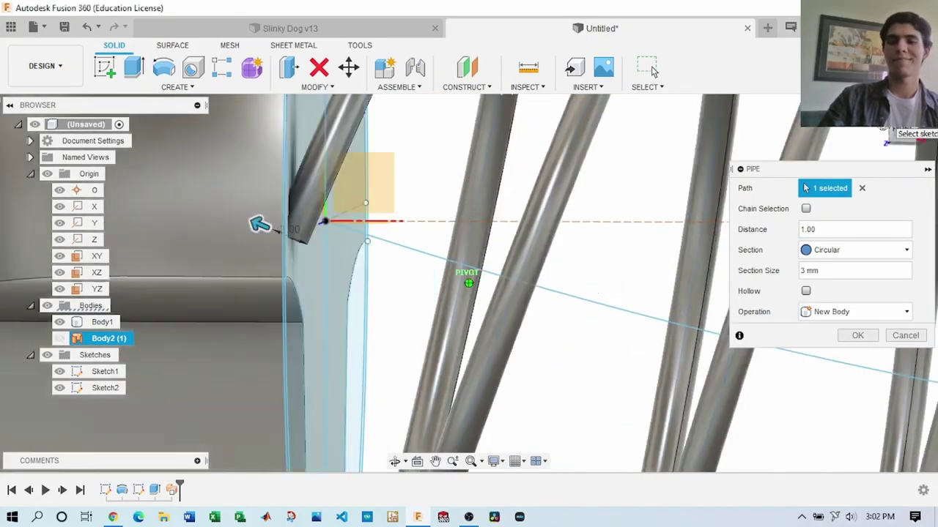
scroll(469, 282, down, 5)
click(857, 335)
Step: Create a construction plane offset 250 mm from the YZ plane
scroll(709, 346, down, 2)
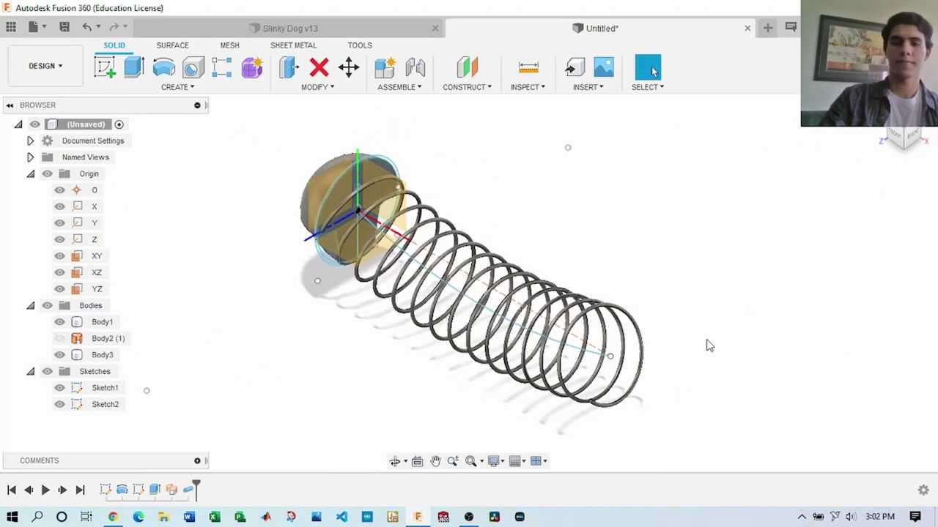
click(467, 80)
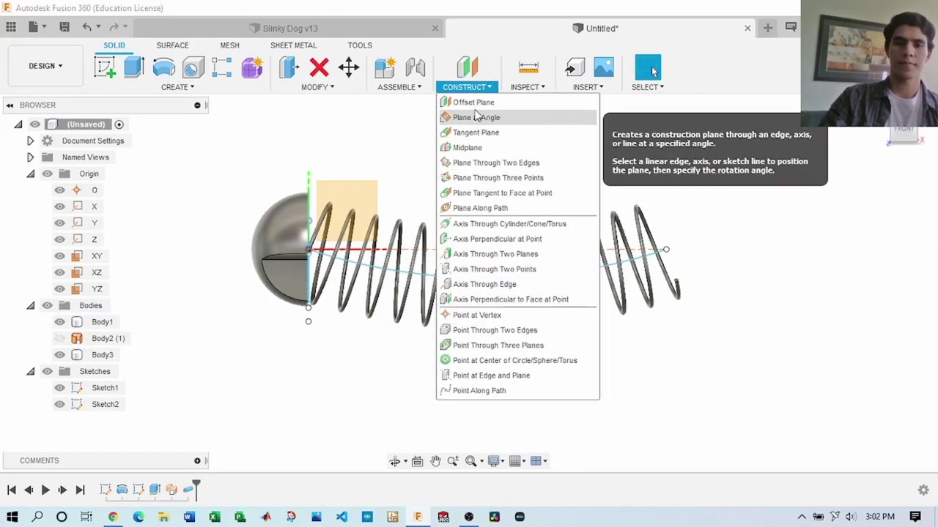
click(474, 103)
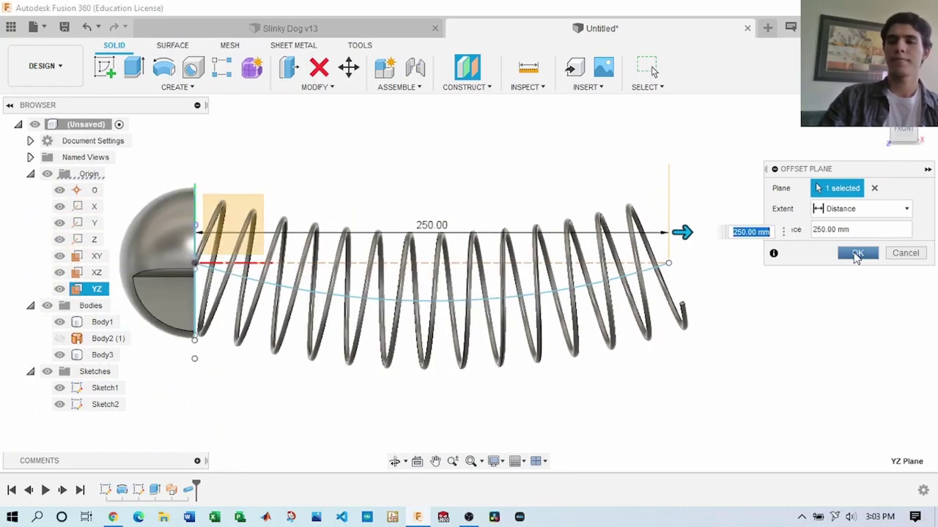
click(857, 253)
Step: Mirror the half-sphere Body1 across the 250 mm offset plane
drag(893, 140, 372, 203)
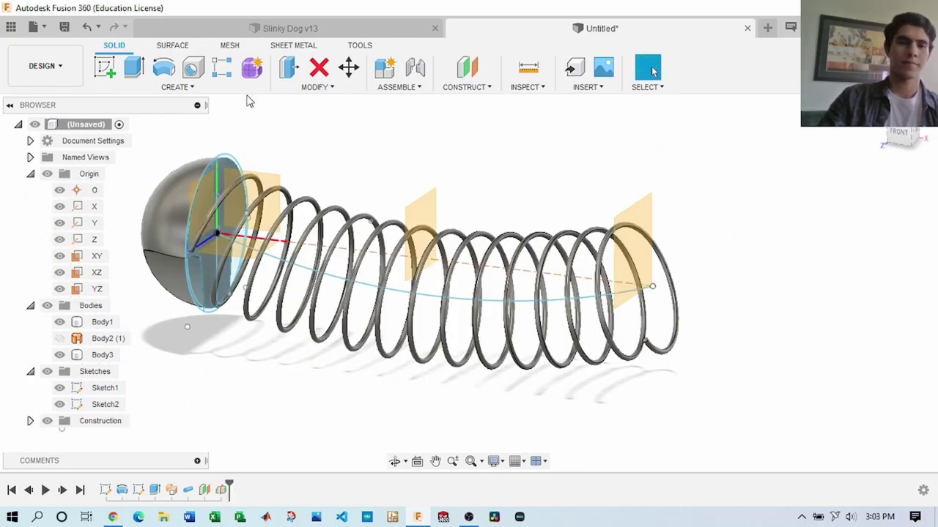
click(175, 225)
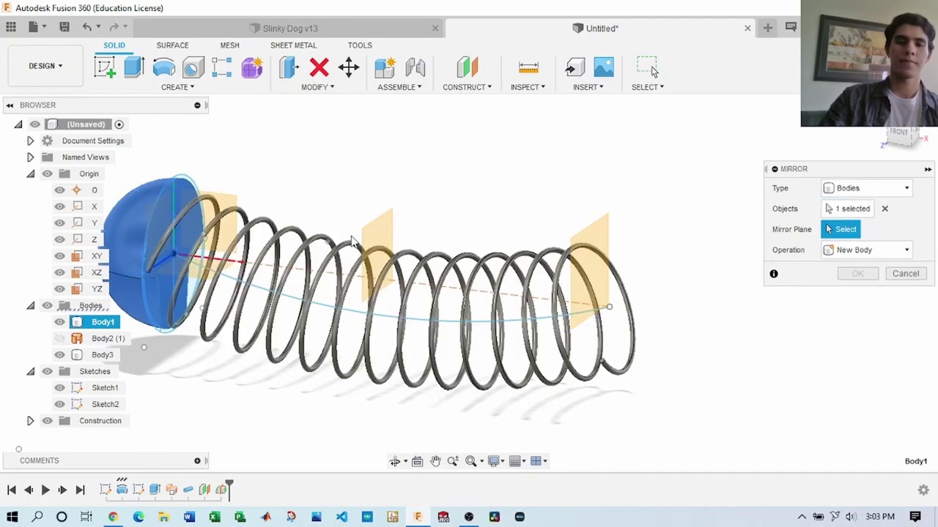
click(353, 241)
click(857, 274)
Step: Slide the left half-sphere along X and rotate it about Z toward the spring
drag(890, 136, 893, 140)
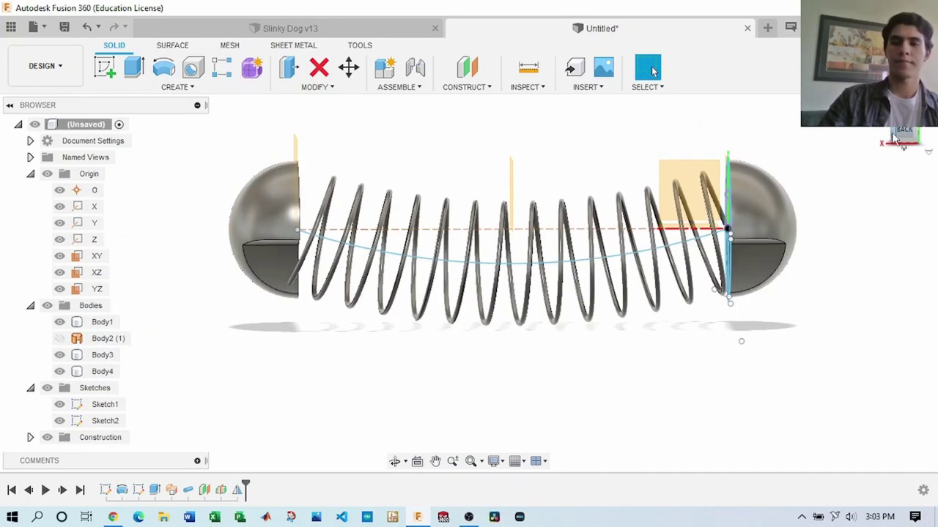
click(264, 220)
key(m)
scroll(308, 289, up, 5)
mouse_move(351, 366)
mouse_down()
mouse_move(391, 413)
mouse_move(433, 410)
mouse_up()
shift+middle_drag(335, 394, 408, 387)
mouse_move(410, 377)
mouse_down()
mouse_move(386, 397)
mouse_move(410, 381)
mouse_up()
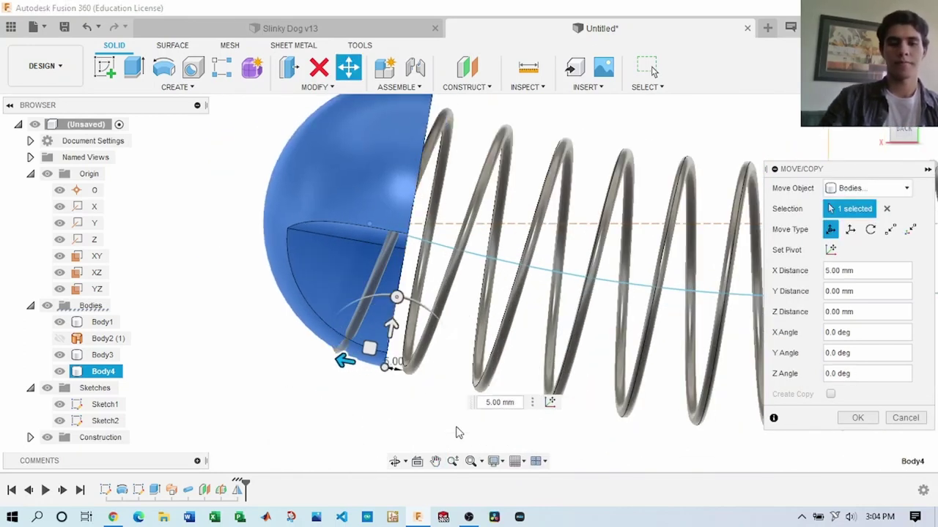
scroll(382, 297, down, 3)
middle_drag(382, 297, 270, 215)
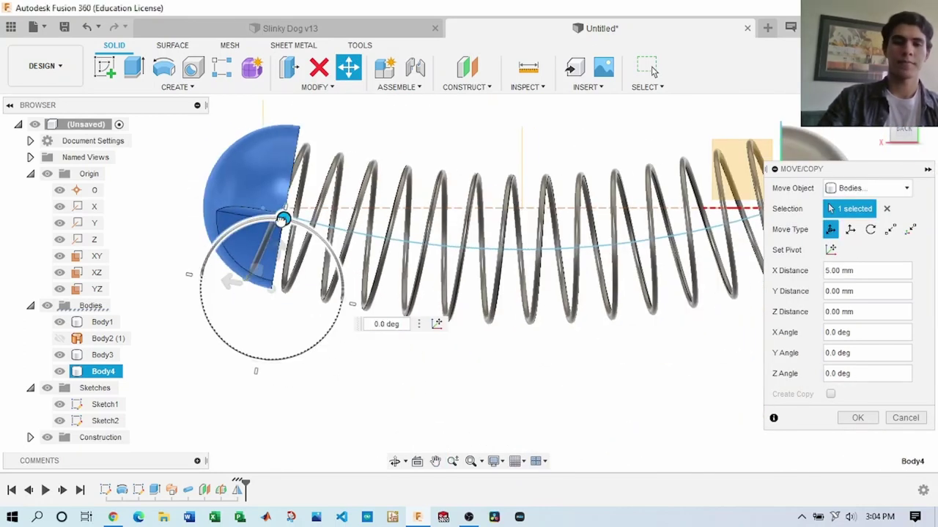
scroll(282, 219, up, 5)
Step: Set the half-sphere's X offset to -4 then 1 mm and apply the move
drag(219, 313, 265, 392)
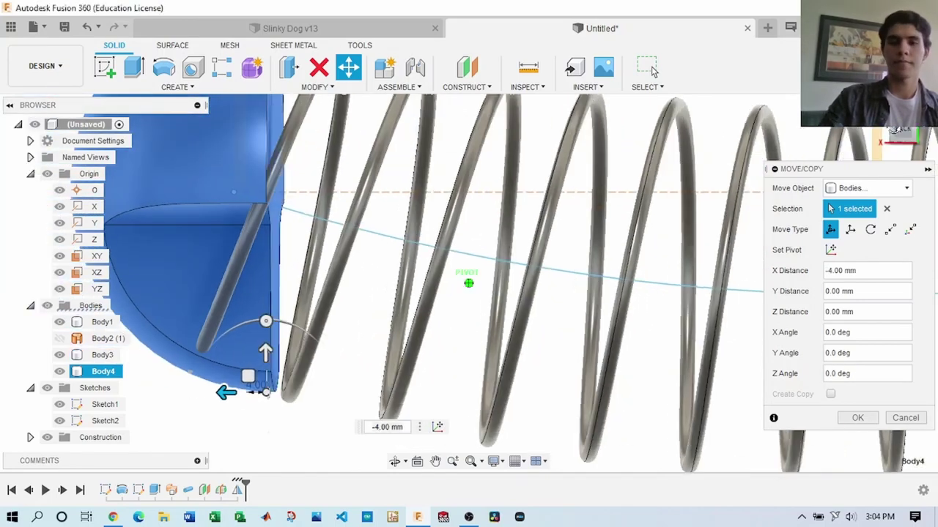
scroll(266, 392, down, 5)
scroll(268, 301, up, 8)
mouse_move(249, 300)
mouse_down()
mouse_move(268, 300)
mouse_move(289, 341)
mouse_up()
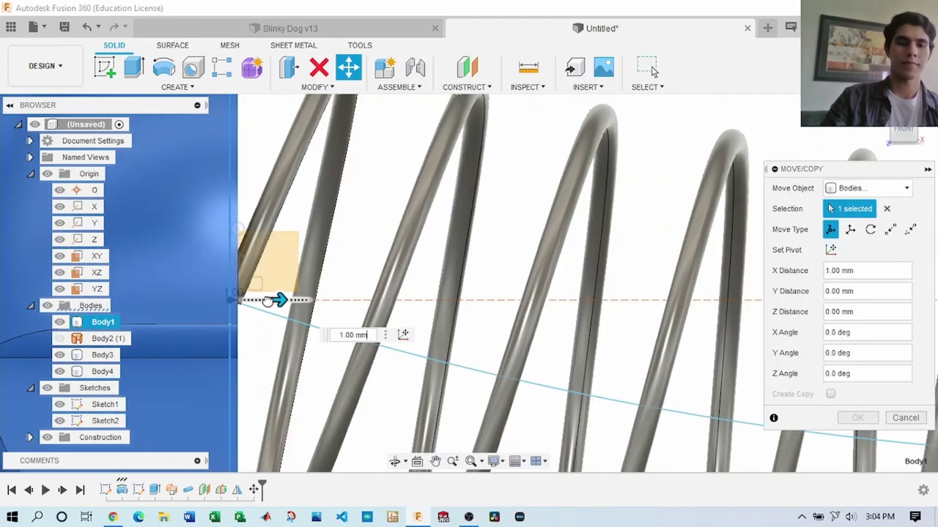
scroll(289, 341, down, 3)
scroll(299, 194, up, 3)
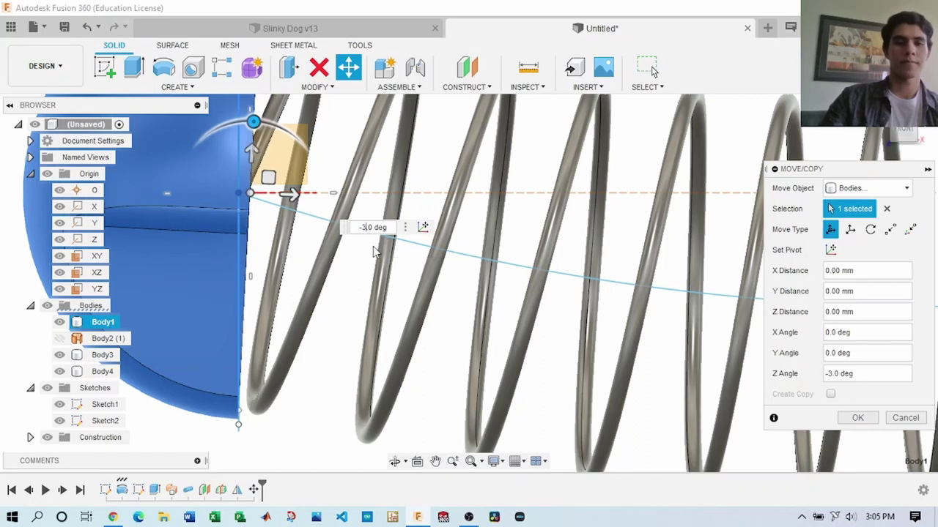
click(857, 418)
scroll(848, 429, down, 3)
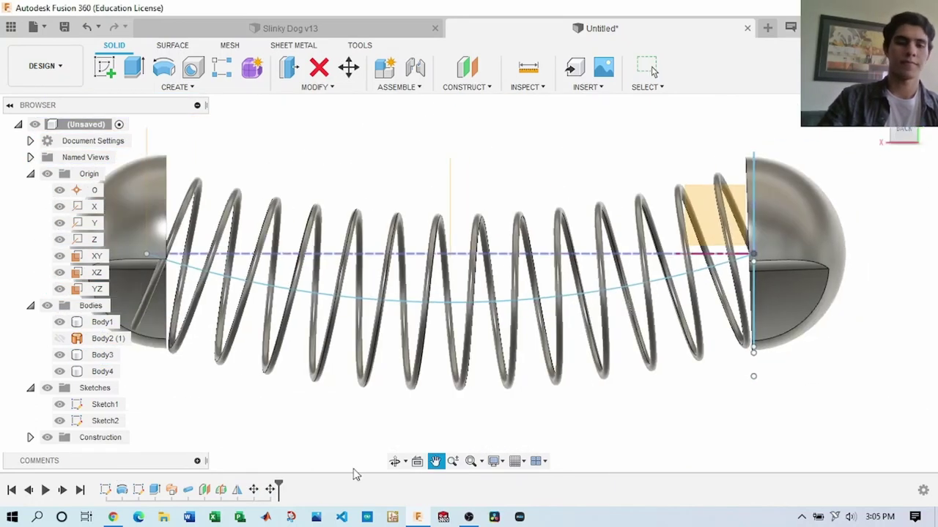
scroll(272, 327, up, 3)
Step: Split the spring coil at the hemisphere plane
key(Return)
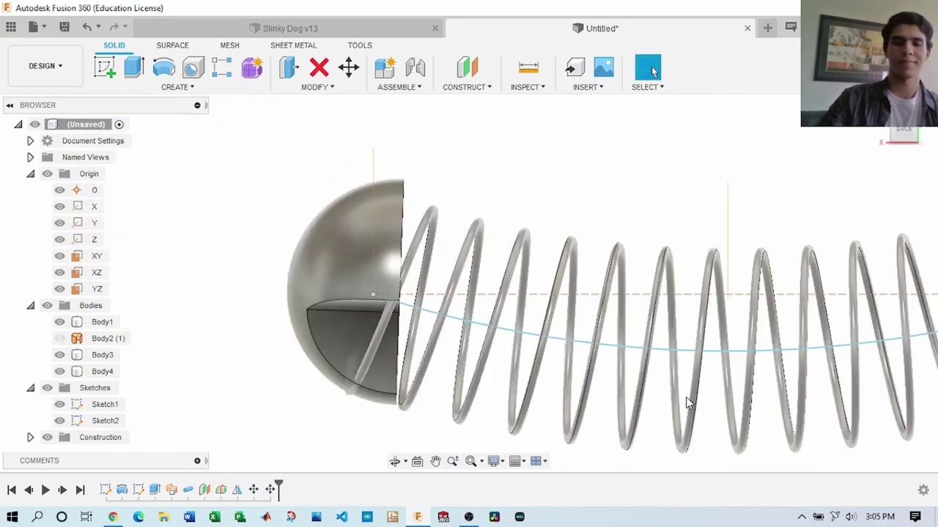
click(318, 86)
click(315, 210)
click(358, 268)
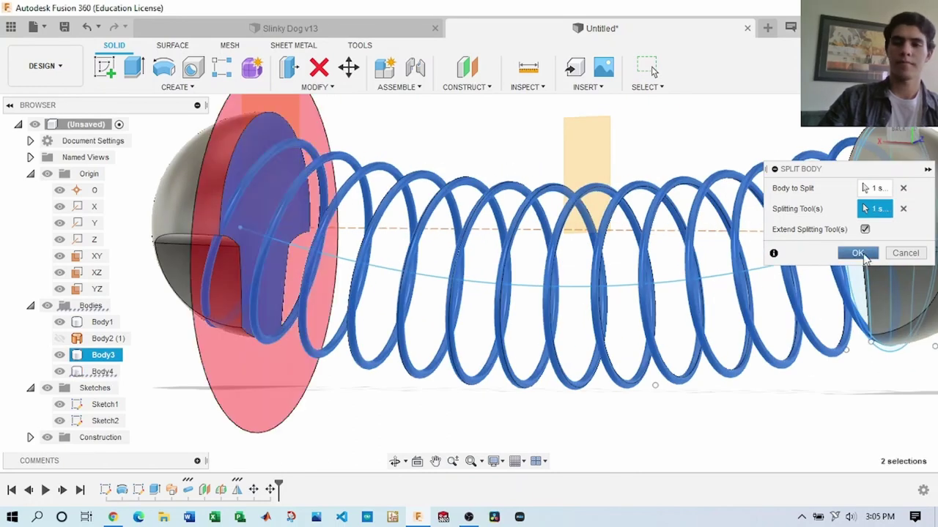
key(Return)
Step: Delete the spring end pieces protruding past the hemisphere, then view the slinky from the front
click(357, 283)
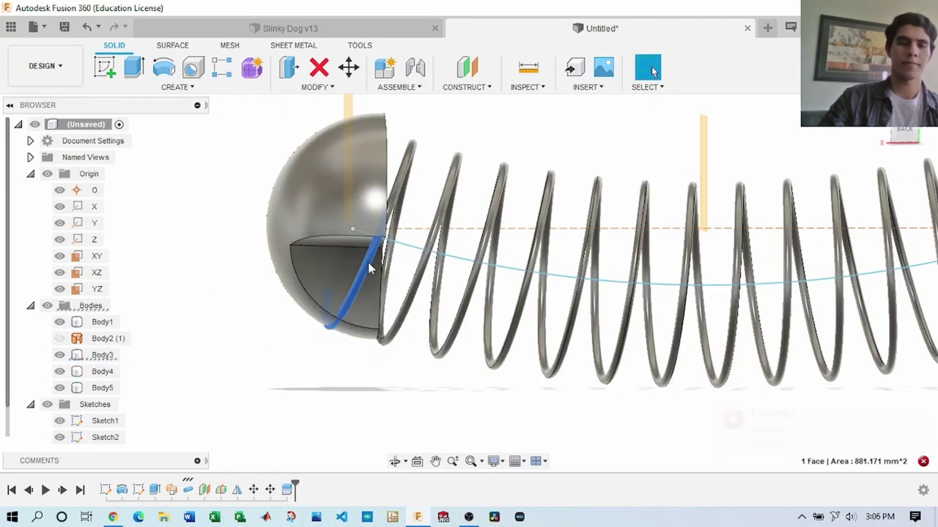
key(Delete)
key(Delete)
click(906, 212)
click(318, 87)
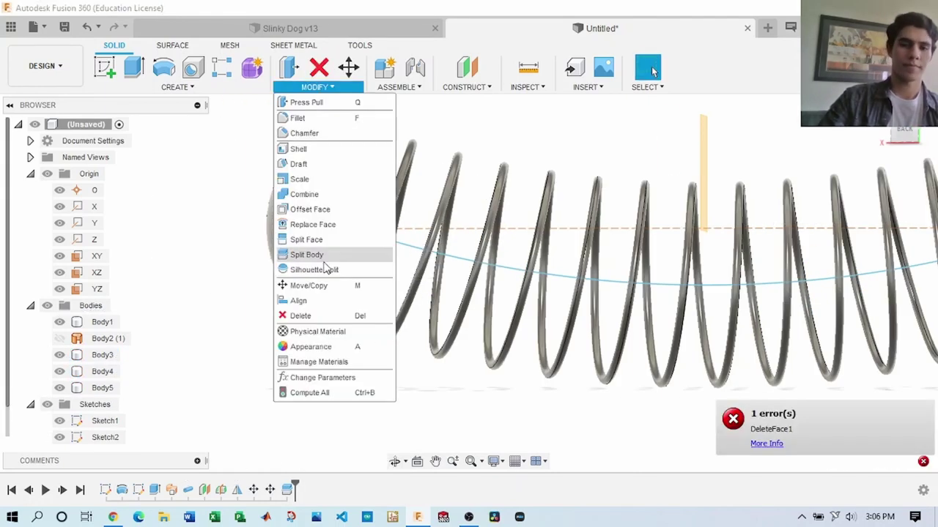
click(187, 304)
right_click(85, 354)
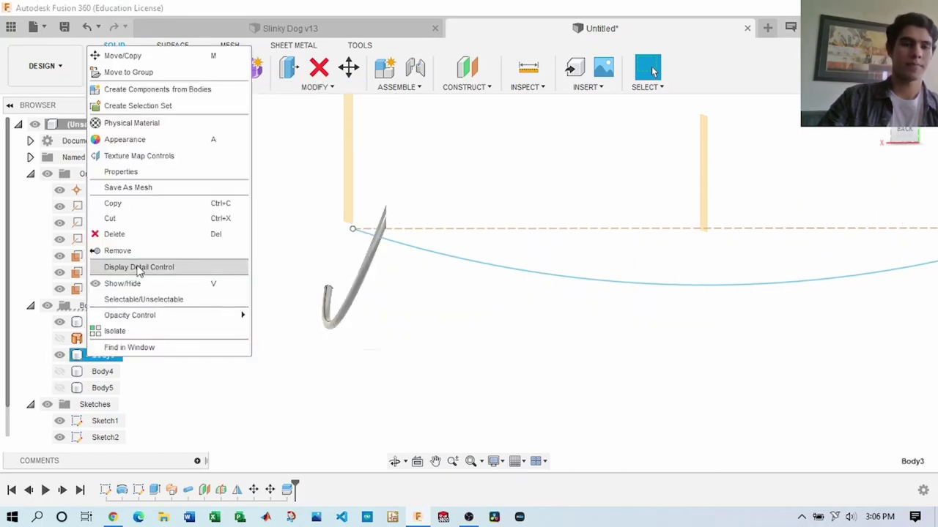
click(110, 232)
drag(905, 135, 774, 183)
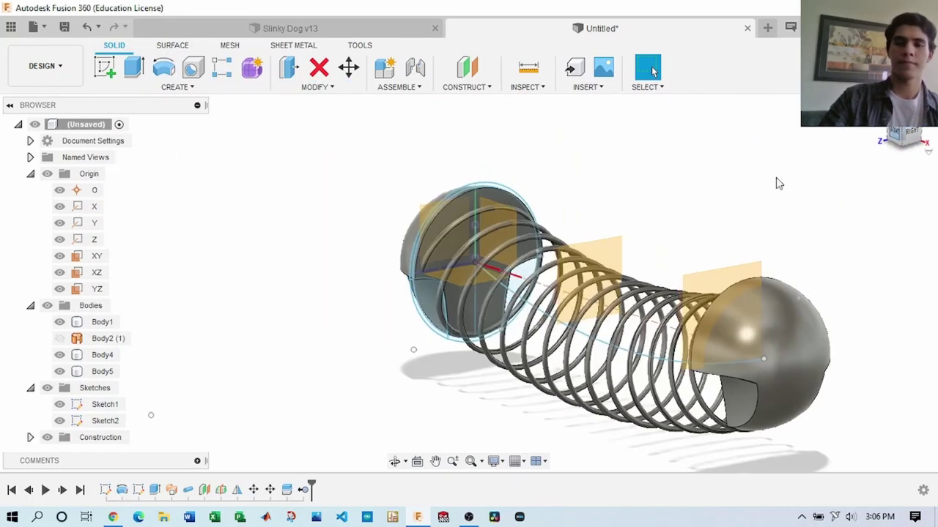
click(905, 132)
Step: Sketch and dimension a curved neck arc on the front plane
click(104, 67)
click(234, 242)
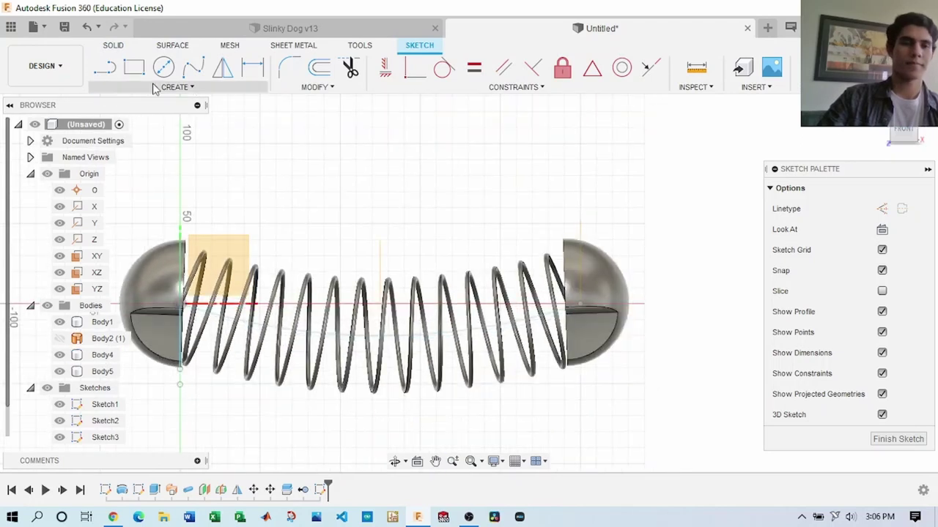
click(174, 86)
click(198, 183)
scroll(599, 271, up, 2)
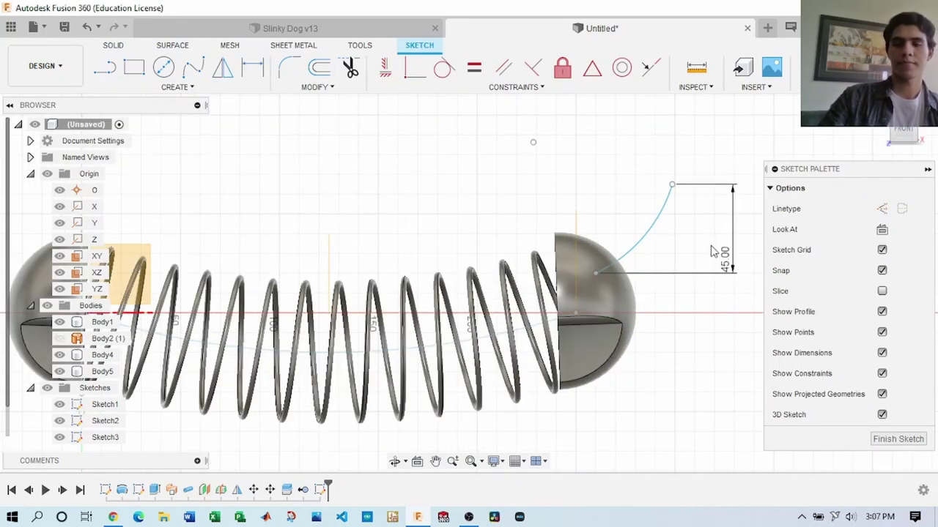
middle_drag(651, 220, 589, 211)
click(254, 72)
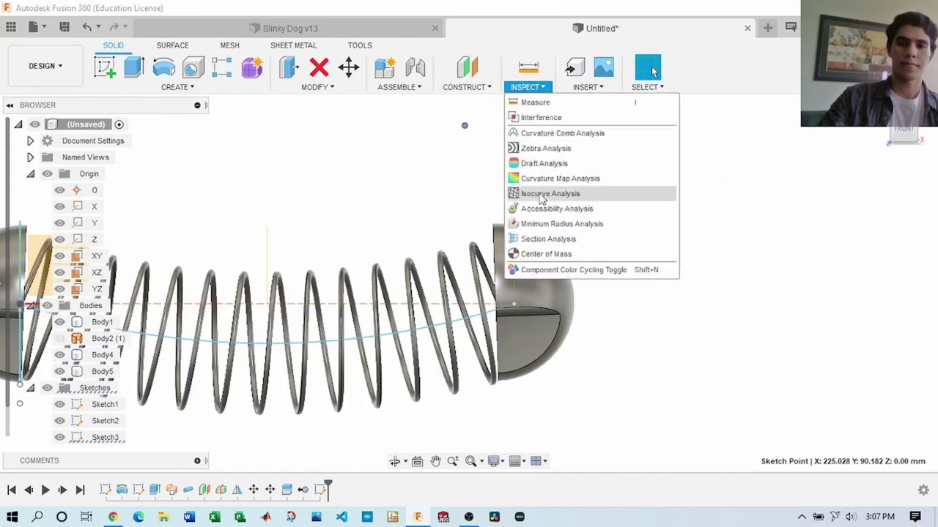
Step: Add a section analysis and create a torus as a new body at the arc's start
click(548, 239)
click(96, 255)
key(Return)
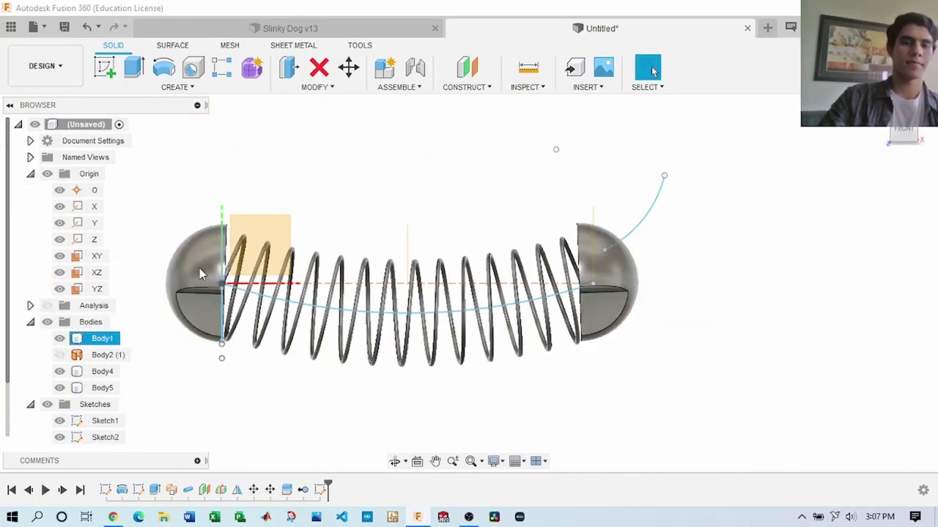
click(174, 86)
click(117, 360)
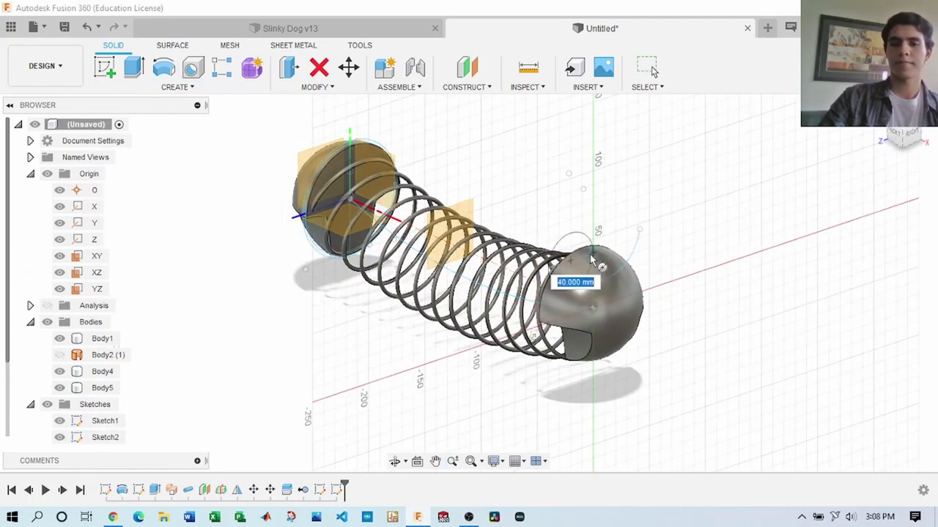
click(591, 256)
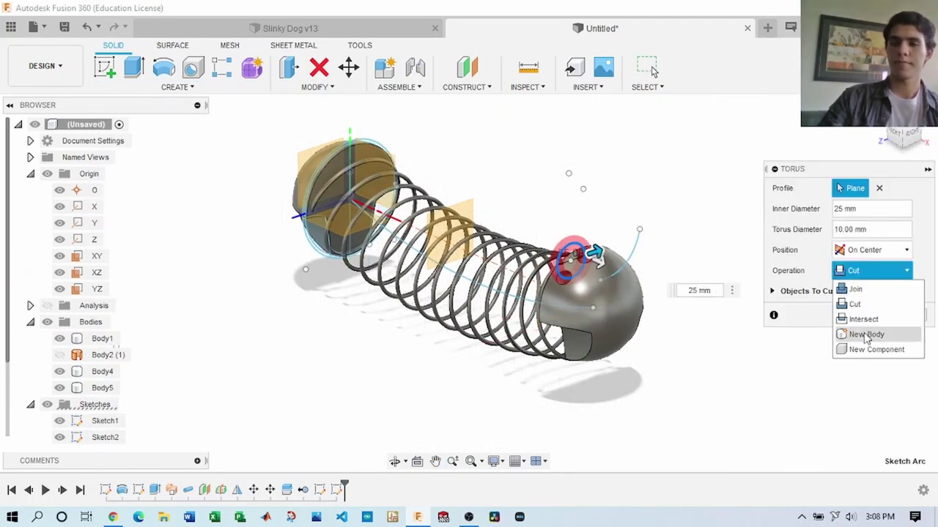
click(866, 334)
key(Return)
Step: Tilt the torus along the arc, move it down 20 mm onto the sphere, and reopen its feature
key(m)
drag(644, 246, 674, 245)
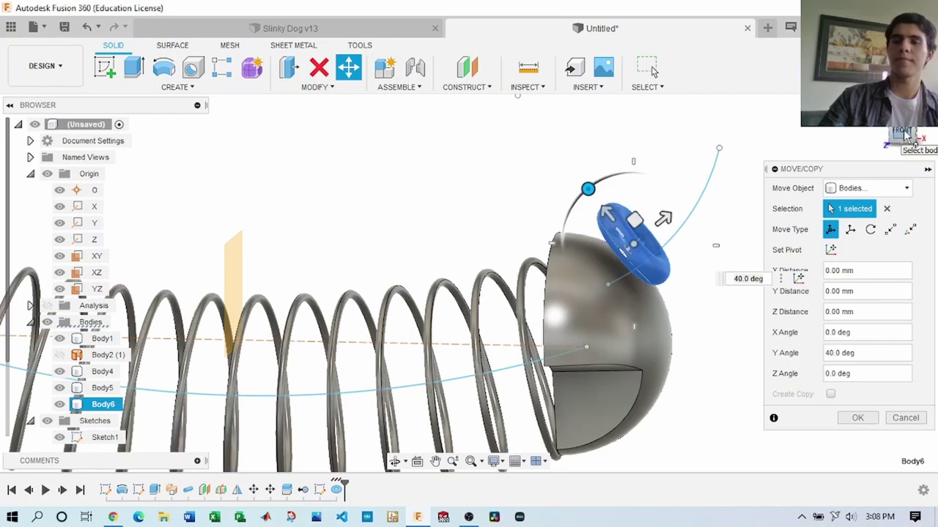
drag(906, 134, 900, 142)
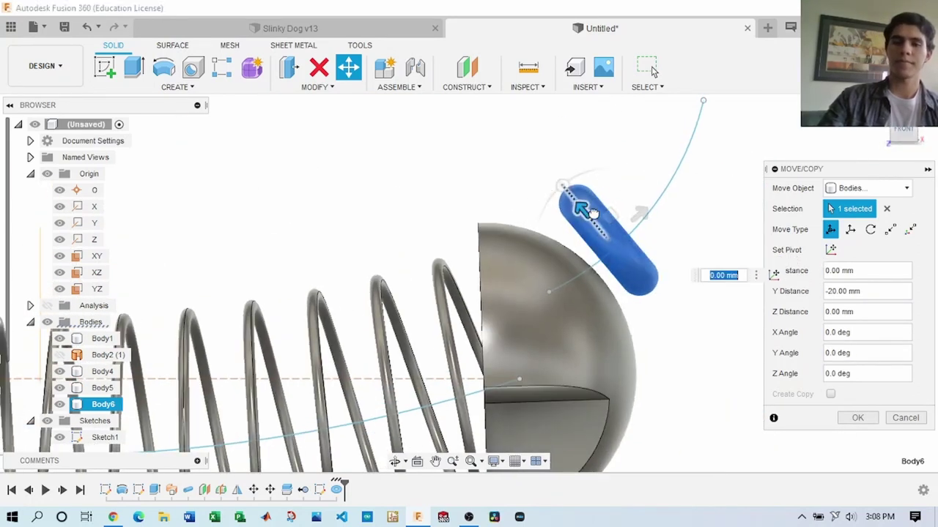
drag(635, 232, 545, 221)
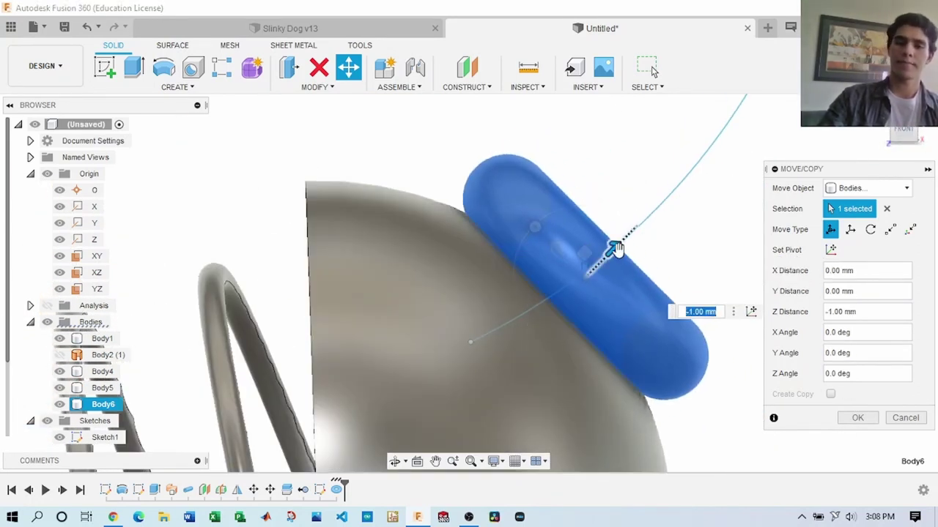
key(Return)
click(434, 374)
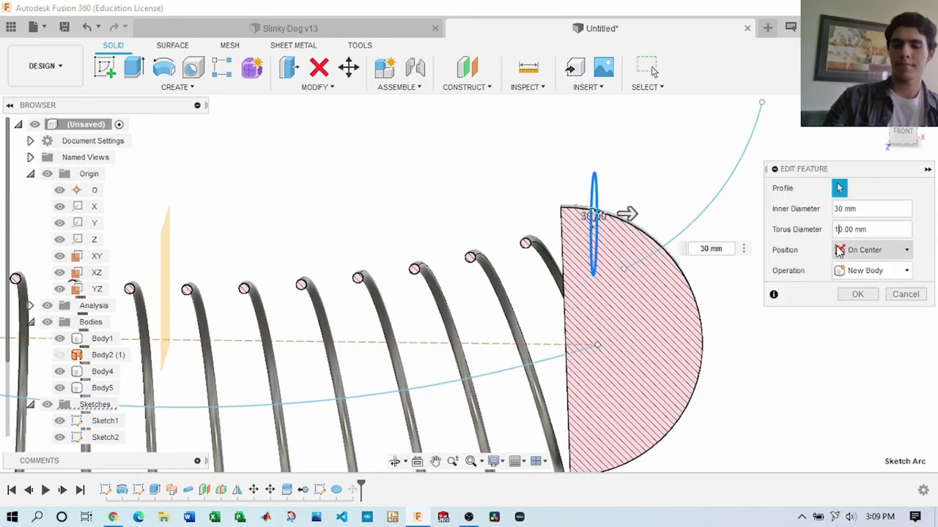
Step: Apply the 30 mm torus size and pipe an 18 mm neck tube along the arc as a new body
key(Return)
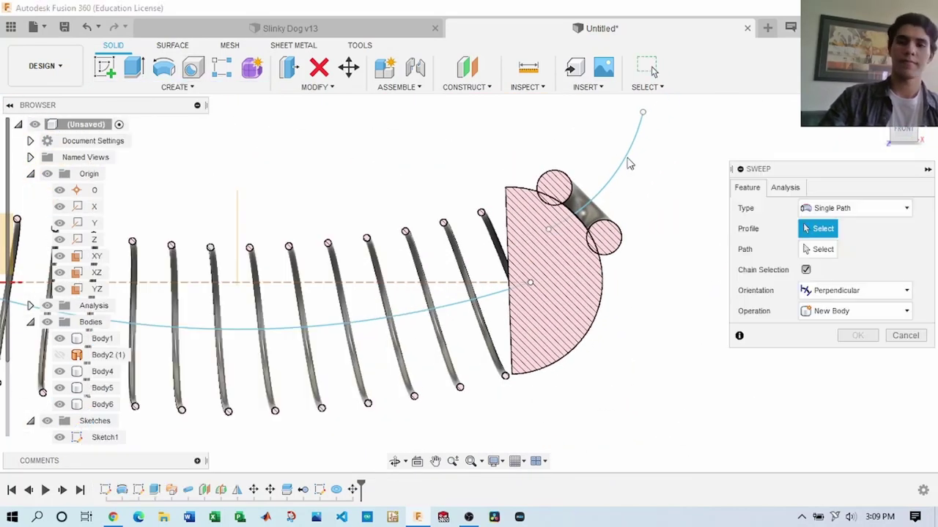
click(908, 337)
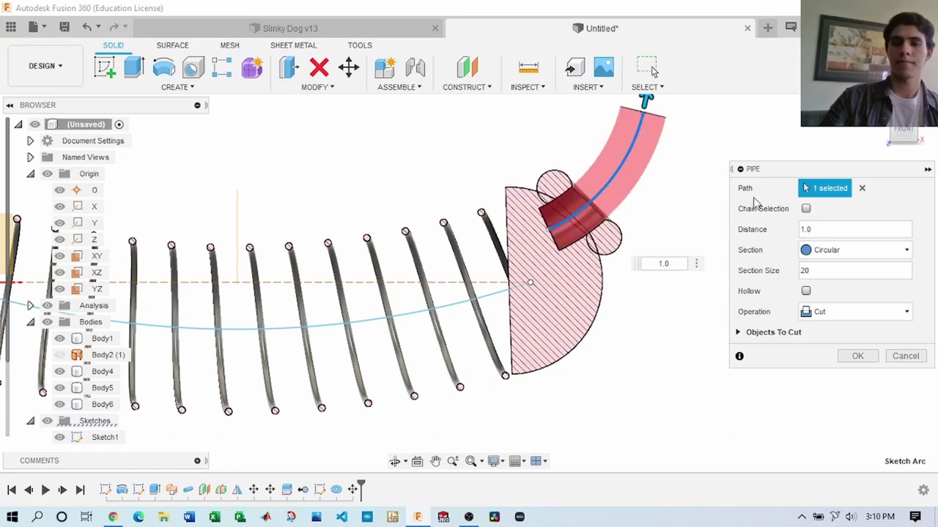
shift+middle_drag(468, 283, 512, 283)
click(833, 376)
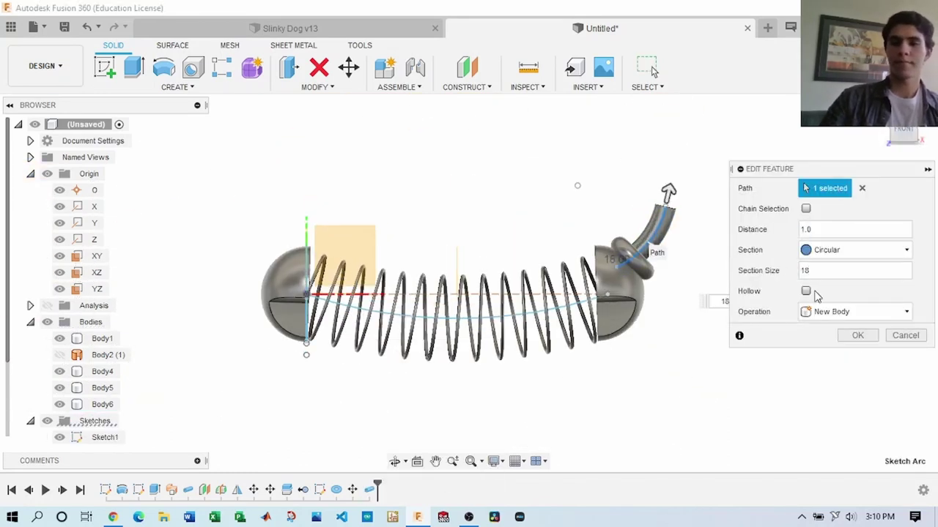
key(Return)
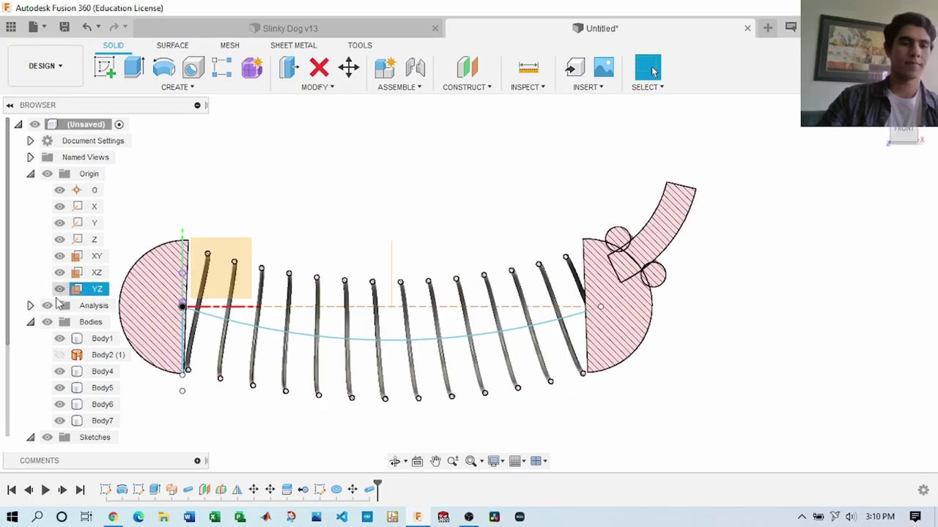
Step: Create an 80 mm diameter sphere as a new body on the neck's end face
click(176, 86)
click(116, 330)
click(680, 182)
text(80)
click(863, 230)
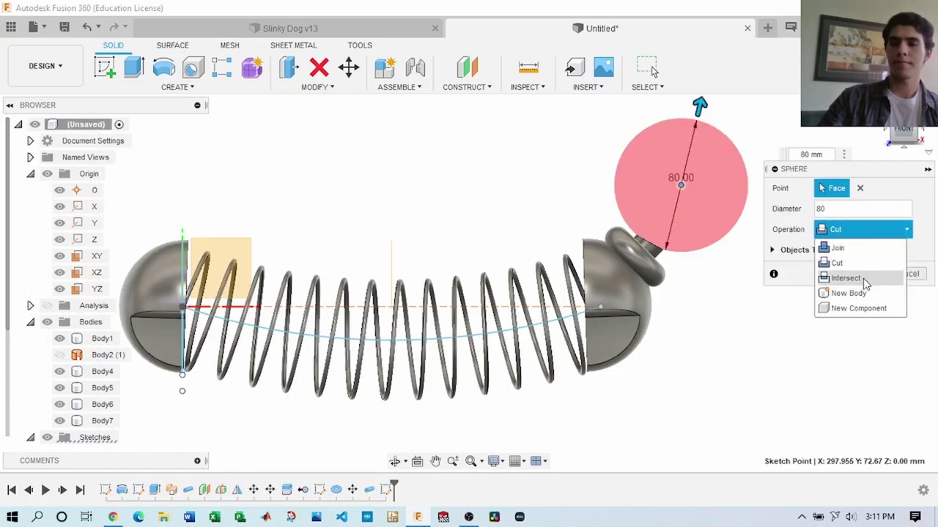
click(848, 293)
key(Return)
Step: Raise the head sphere 10 mm and hide the section view to see the dog in 3D
key(m)
mouse_move(554, 246)
mouse_down()
mouse_move(561, 194)
mouse_move(554, 244)
mouse_up()
scroll(554, 244, down, 5)
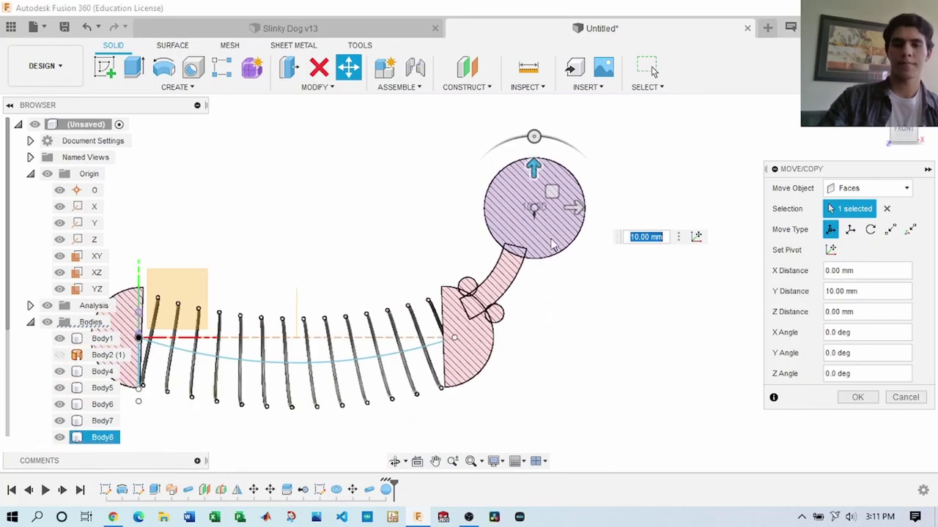
key(Return)
click(47, 305)
shift+middle_drag(47, 305, 237, 311)
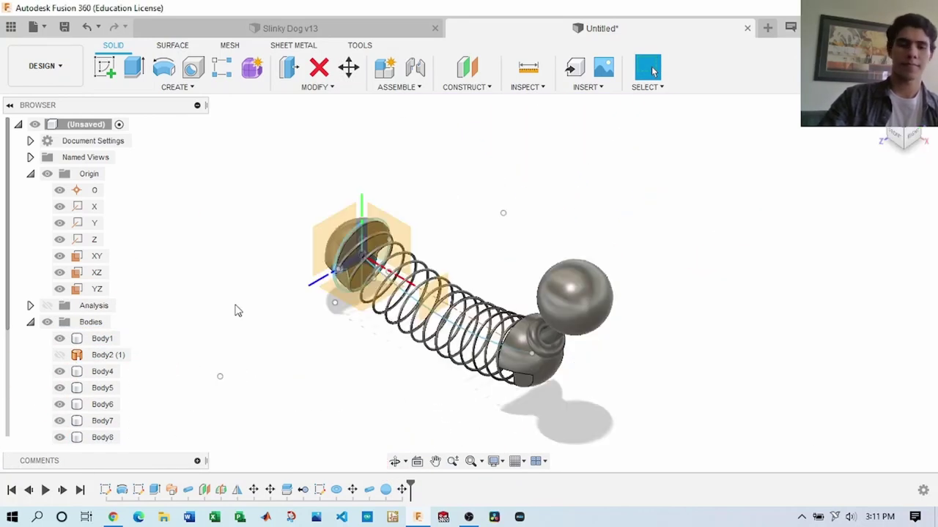
drag(895, 136, 371, 211)
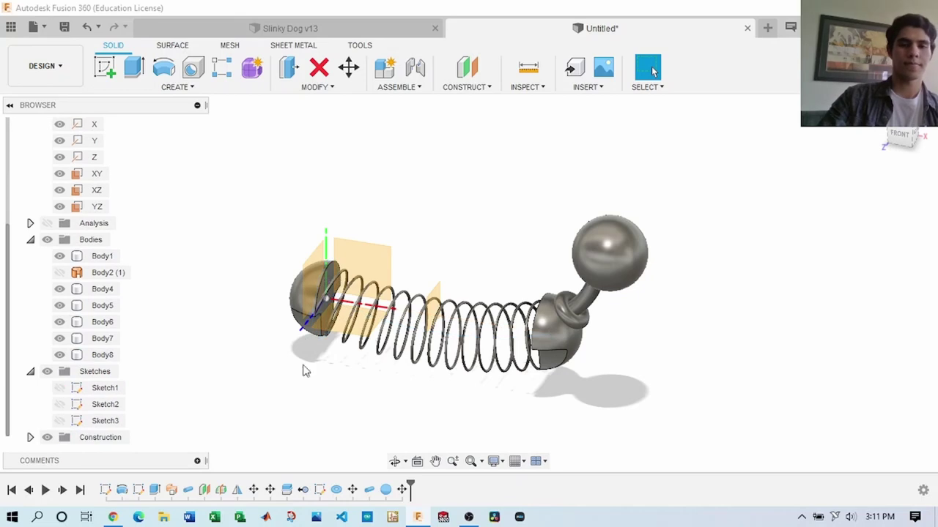
Step: Create offset construction planes pushed out to the head
click(488, 102)
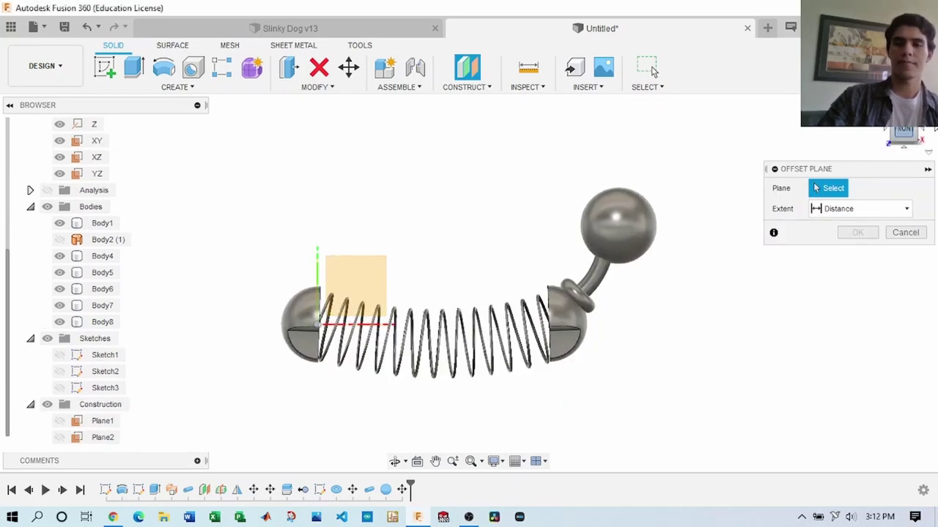
click(97, 173)
drag(335, 304, 637, 335)
scroll(637, 335, up, 5)
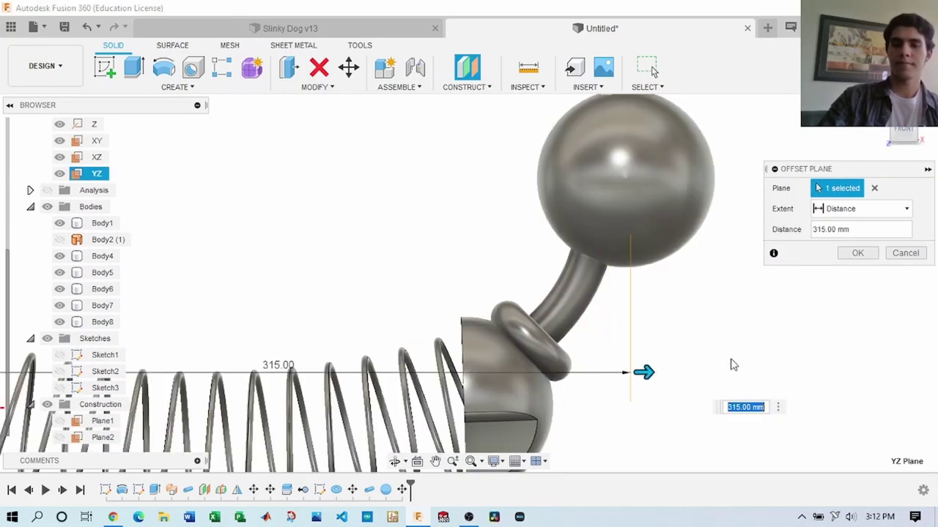
key(Return)
click(666, 313)
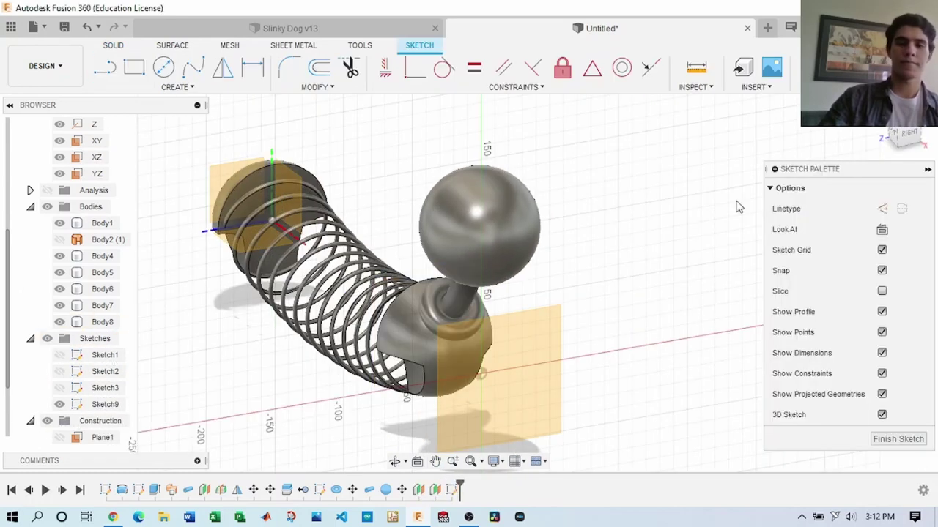
Step: Make the sketched line construction geometry and mark the head sphere's centre of mass
click(908, 134)
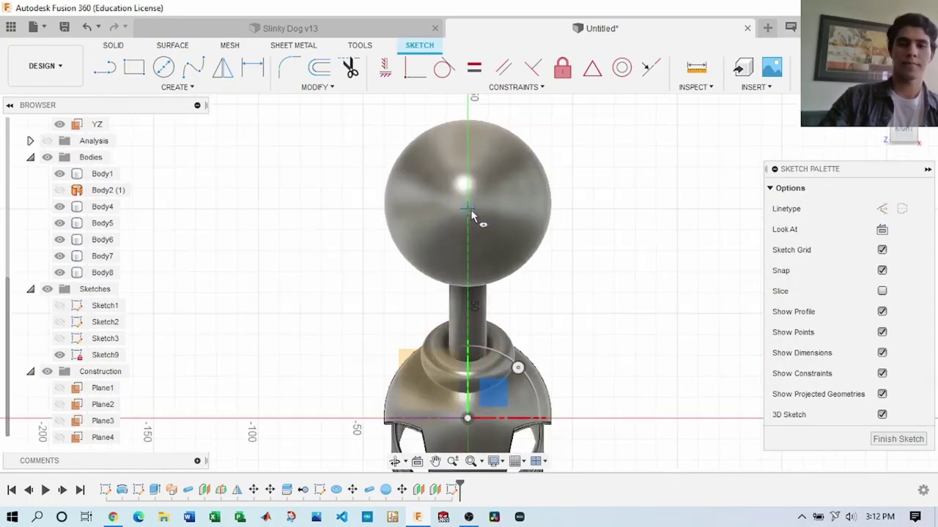
scroll(466, 121, up, 3)
right_click(474, 338)
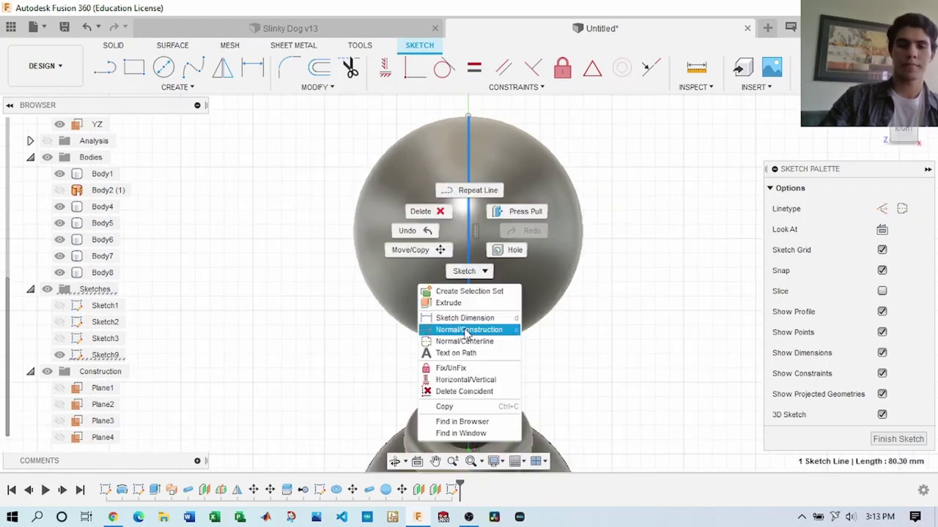
click(458, 329)
click(523, 194)
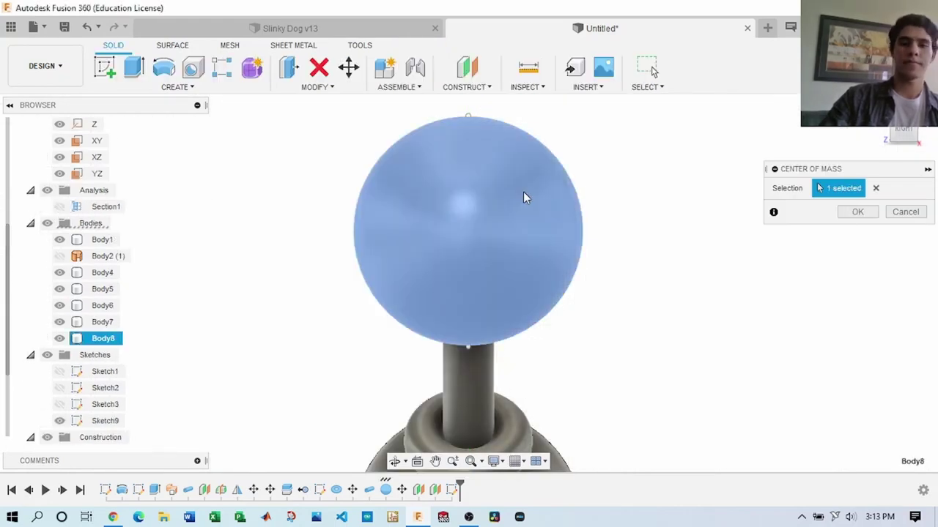
click(857, 212)
click(909, 136)
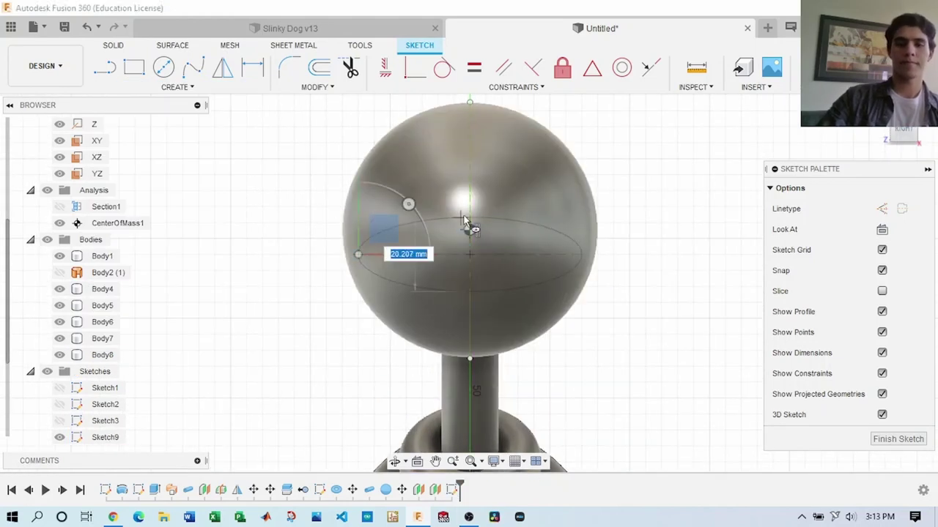
Step: Sketch a 70 × 35 mm ellipse on the head and finish the sketch
text(70)
key(Return)
text(35)
key(Return)
key(d)
click(898, 439)
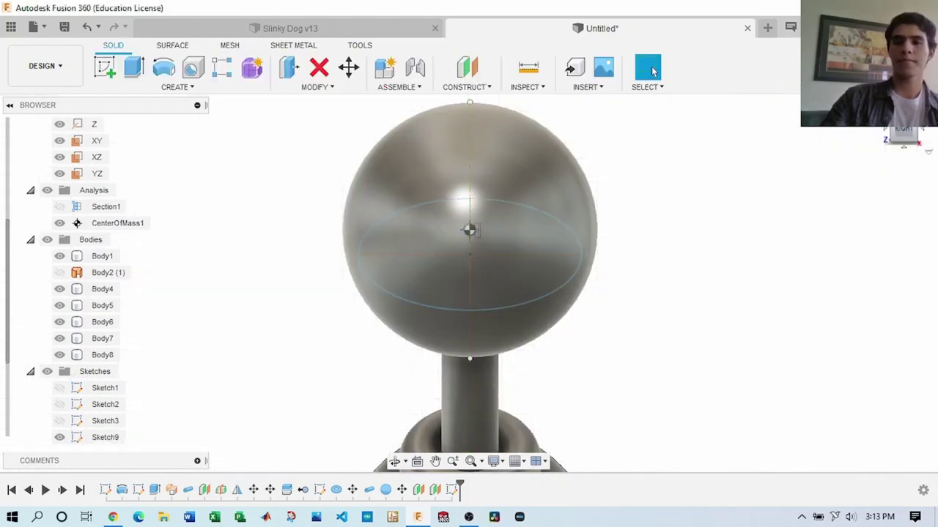
right_click(436, 489)
Step: Start a sketch on the offset plane and finish it
click(478, 483)
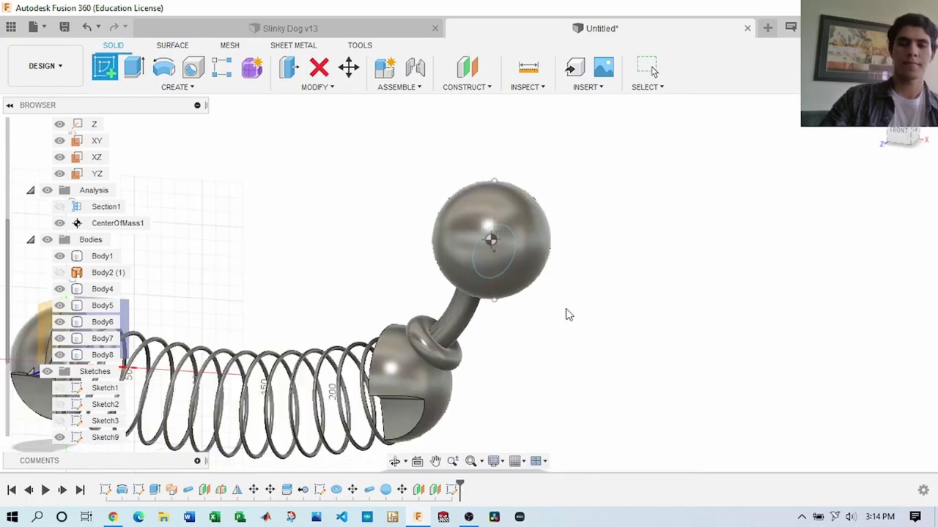
click(607, 286)
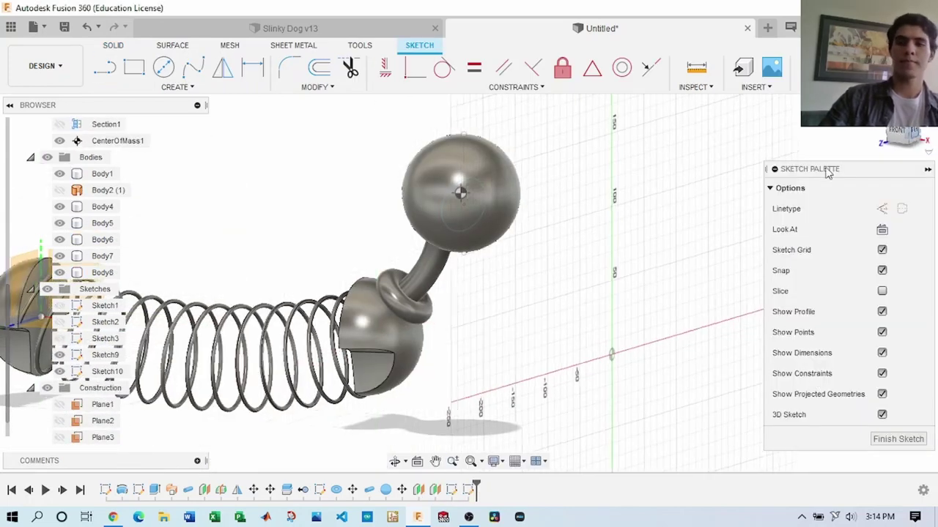
click(192, 86)
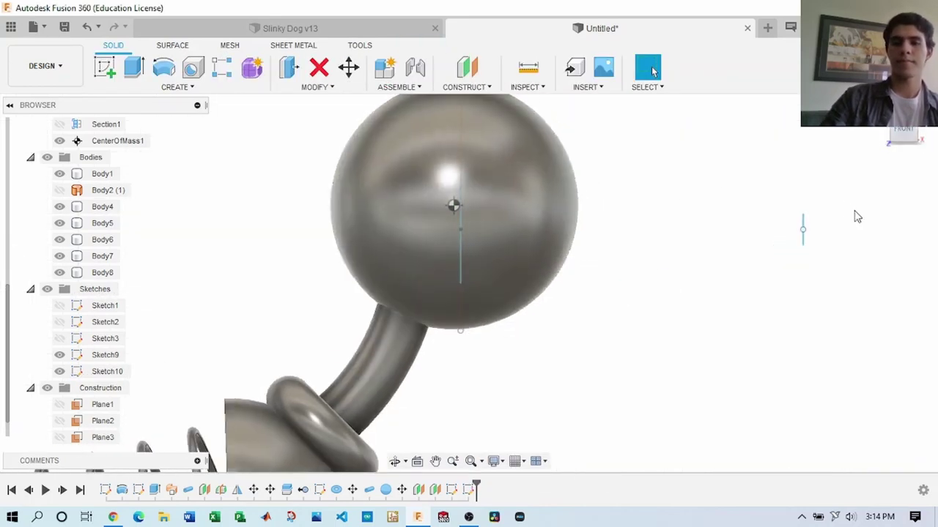
shift+middle_drag(686, 220, 464, 278)
click(216, 87)
Step: Create a construction plane at an angle through the sketched line
click(466, 87)
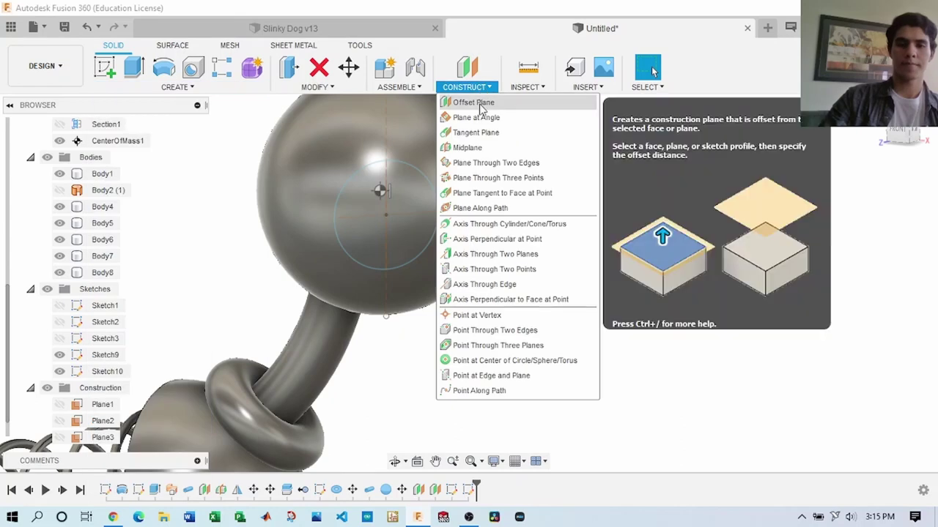
click(476, 115)
click(384, 234)
click(854, 232)
Step: Sketch the snout outline on the angled plane and dimension the upper arc to R150
click(108, 77)
click(454, 322)
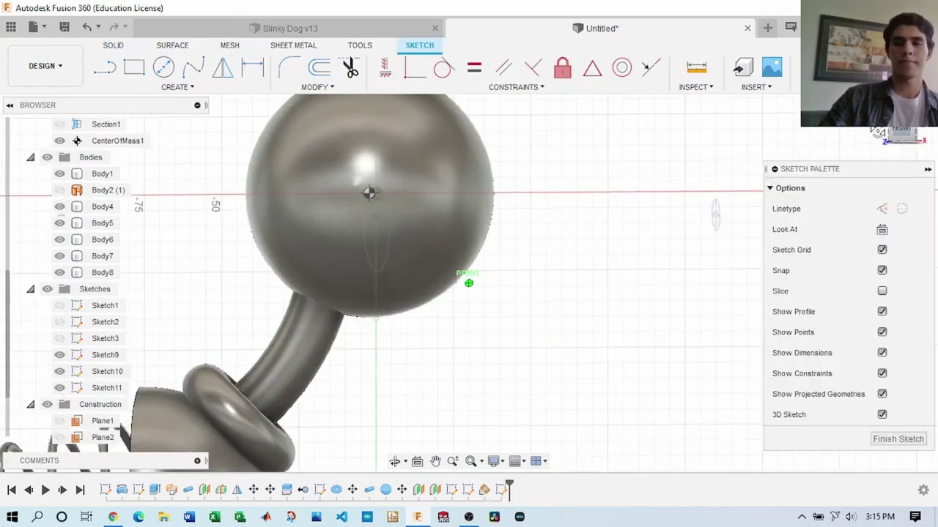
key(l)
click(322, 330)
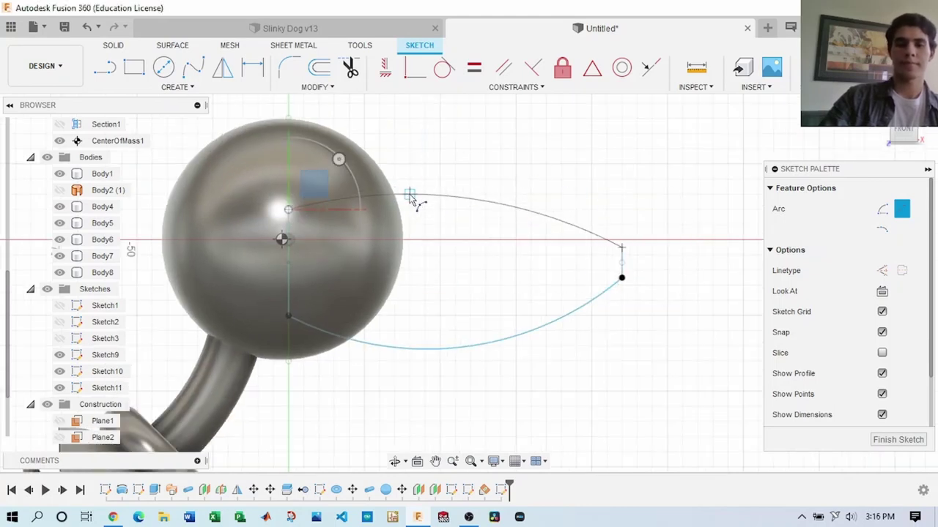
key(d)
scroll(533, 253, up, 3)
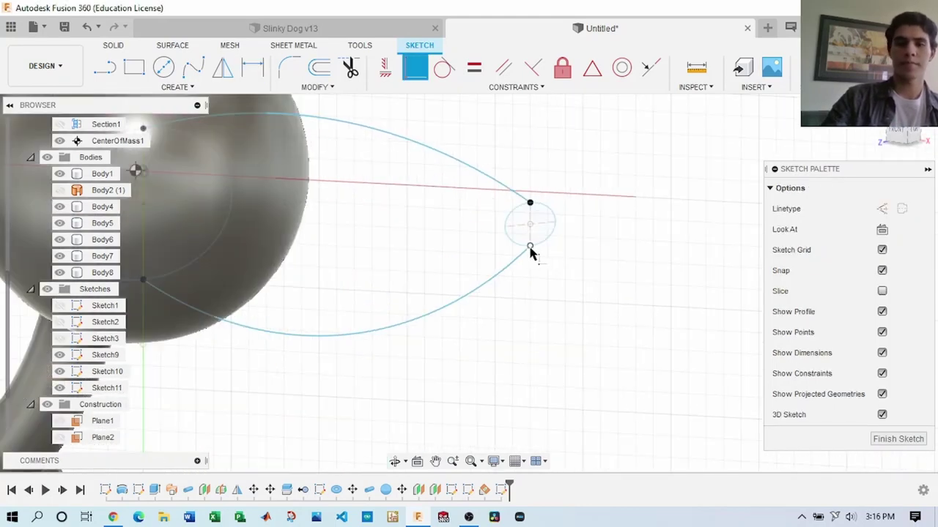
drag(435, 208, 580, 255)
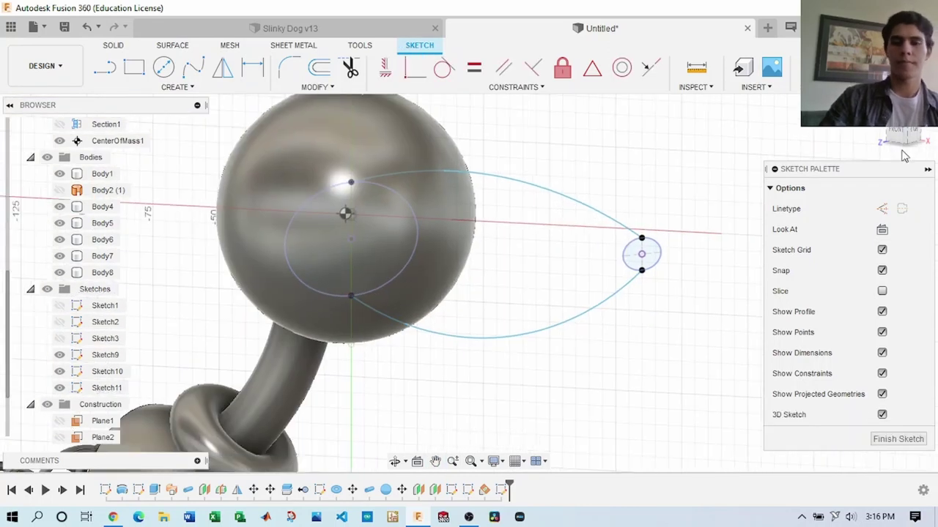
click(503, 328)
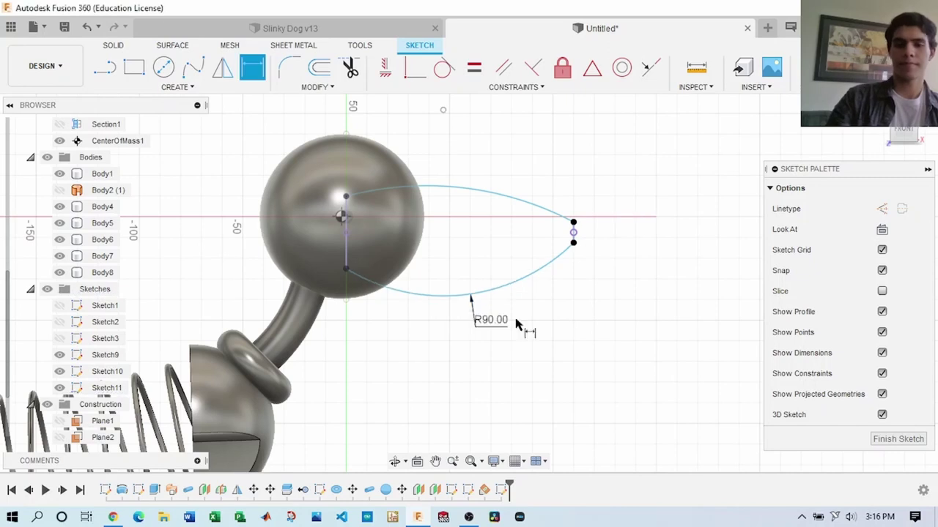
Step: Draw another arc for the snout outline
shift+middle_drag(633, 203, 513, 220)
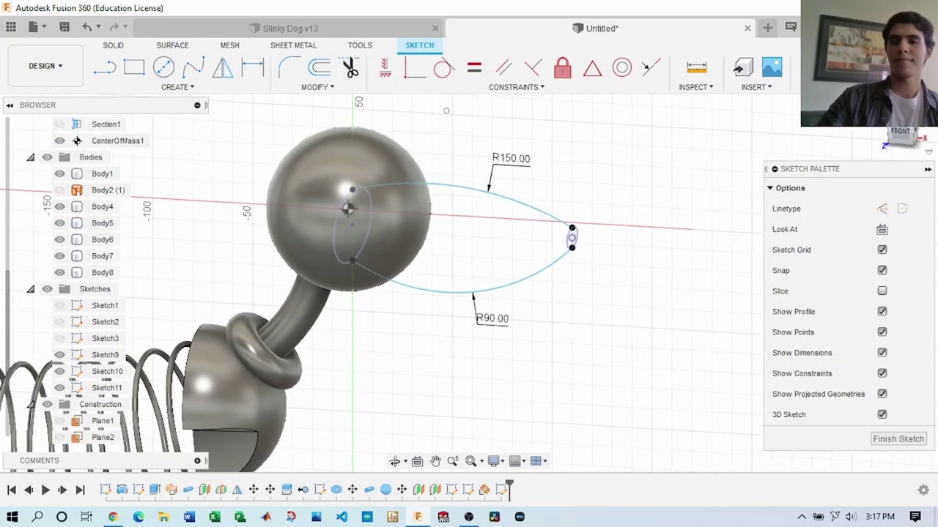
click(103, 65)
mouse_move(721, 164)
shift+middle_down()
mouse_move(900, 146)
mouse_move(503, 153)
shift+middle_up()
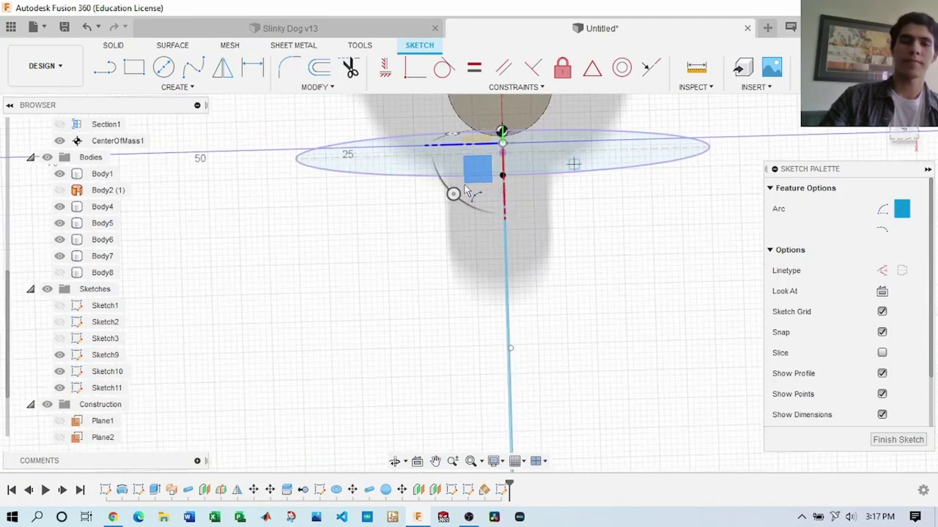
mouse_move(383, 293)
middle_down()
mouse_move(411, 259)
mouse_move(421, 313)
middle_up()
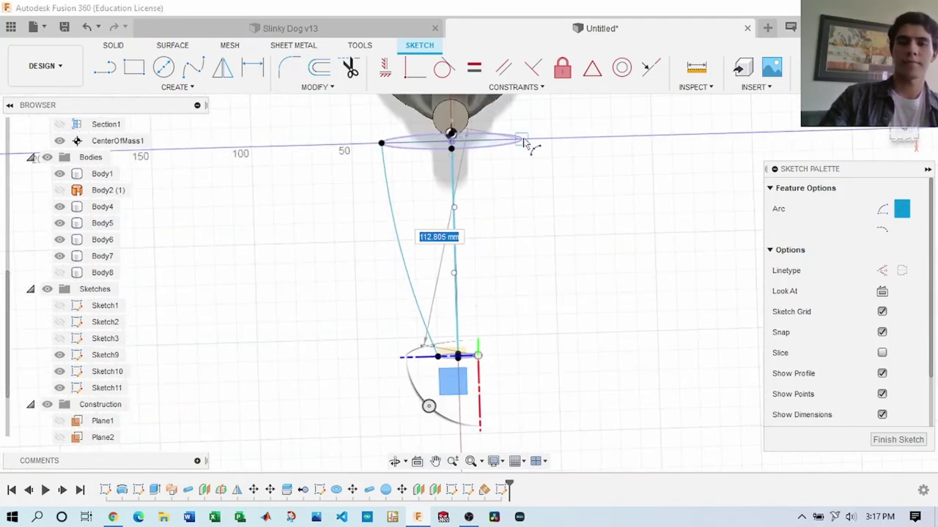
key(Escape)
Step: Dimension the lower arc to R90 and finish the snout sketch
shift+middle_drag(521, 253, 154, 89)
scroll(339, 249, up, 2)
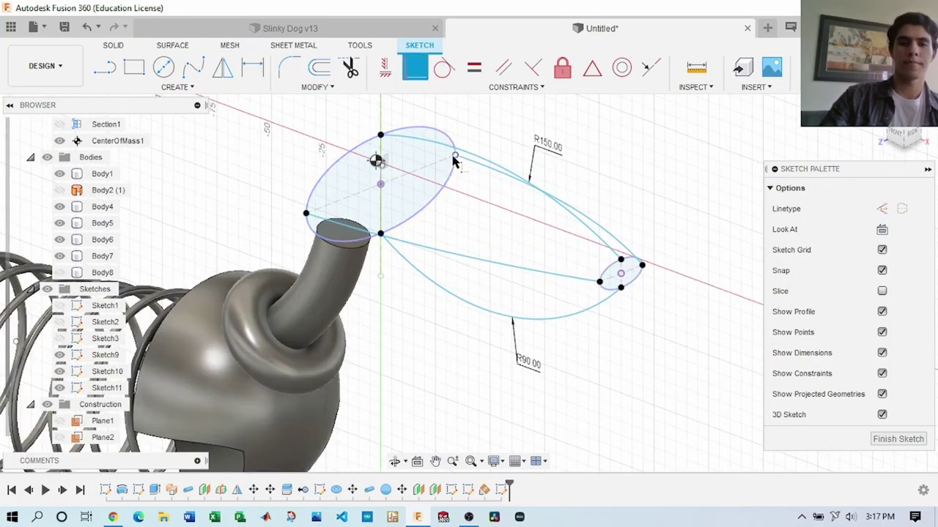
click(892, 139)
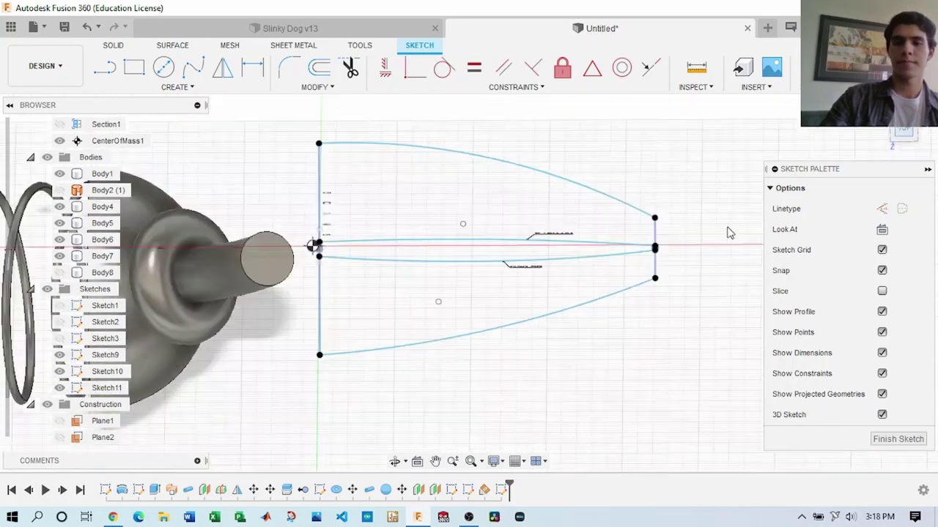
key(d)
click(479, 353)
click(805, 68)
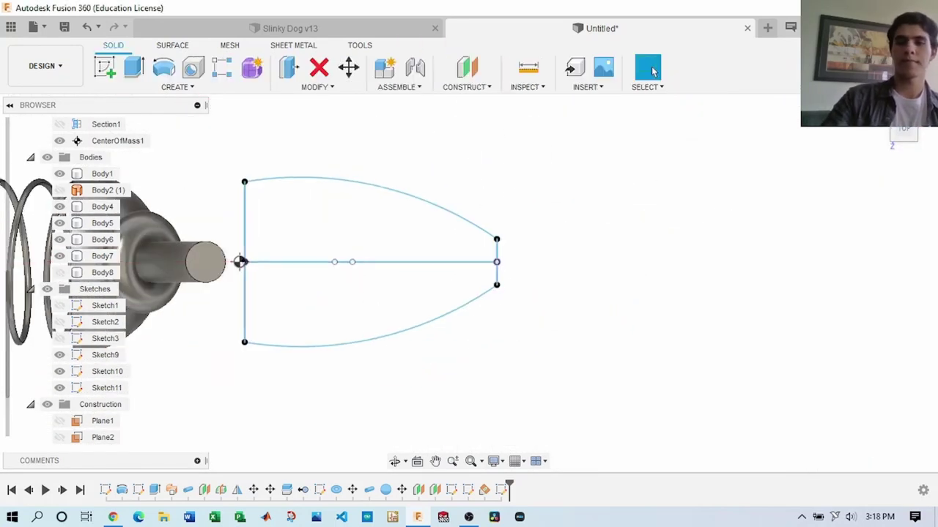
drag(898, 135, 922, 136)
Step: Add a construction plane offset 40 mm from the base plane
click(466, 87)
click(480, 108)
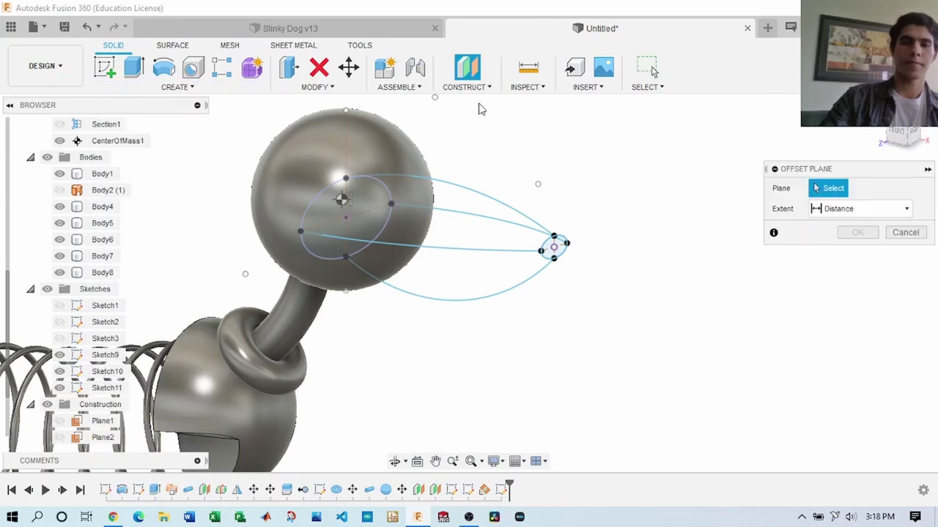
click(103, 437)
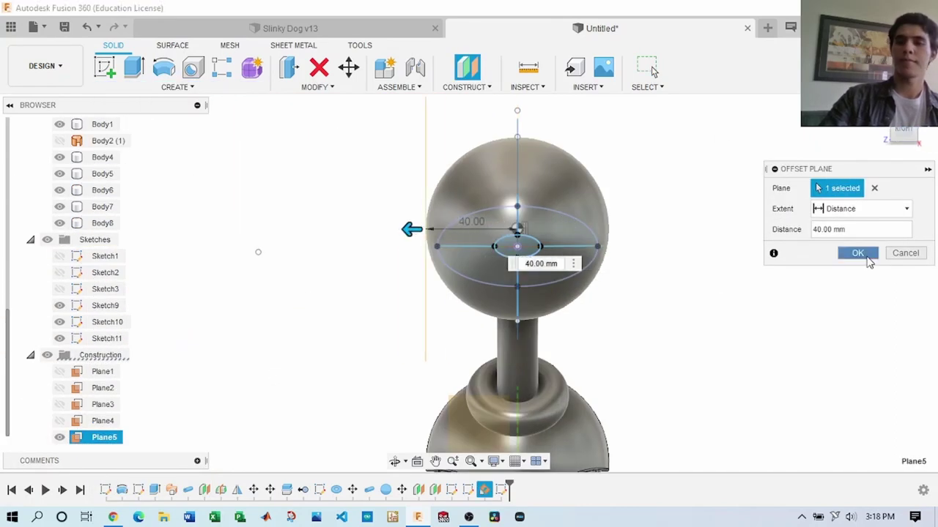
click(857, 253)
Step: Start a sketch on the new plane and begin the profile with a line from the head's centre line
click(105, 67)
click(147, 87)
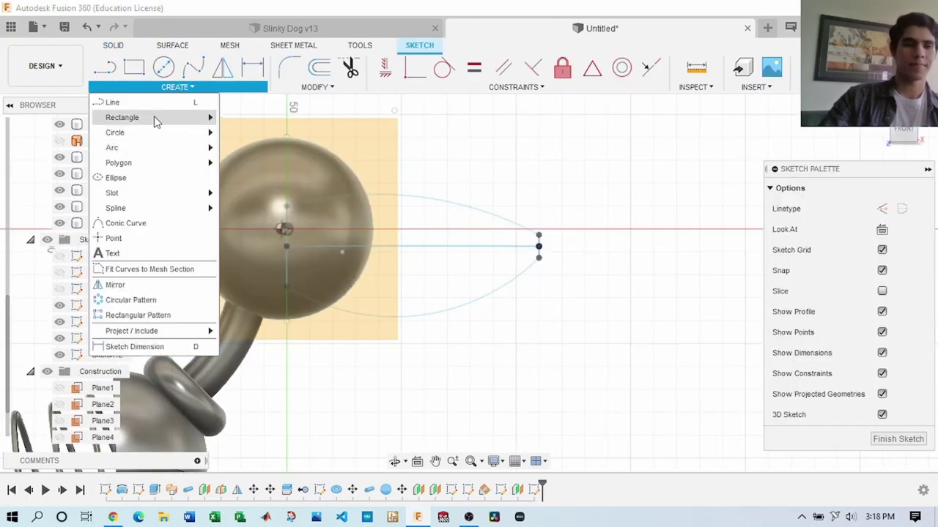
click(252, 162)
click(285, 229)
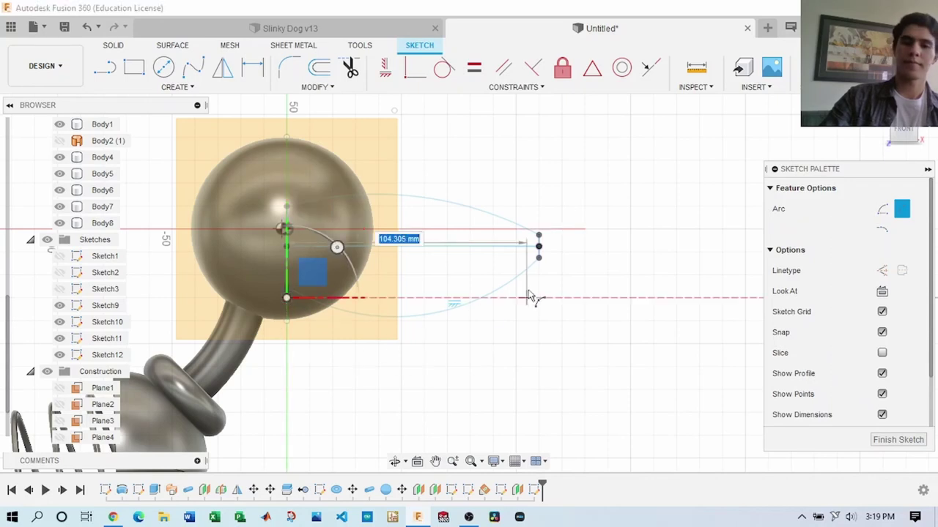
scroll(517, 278, up, 3)
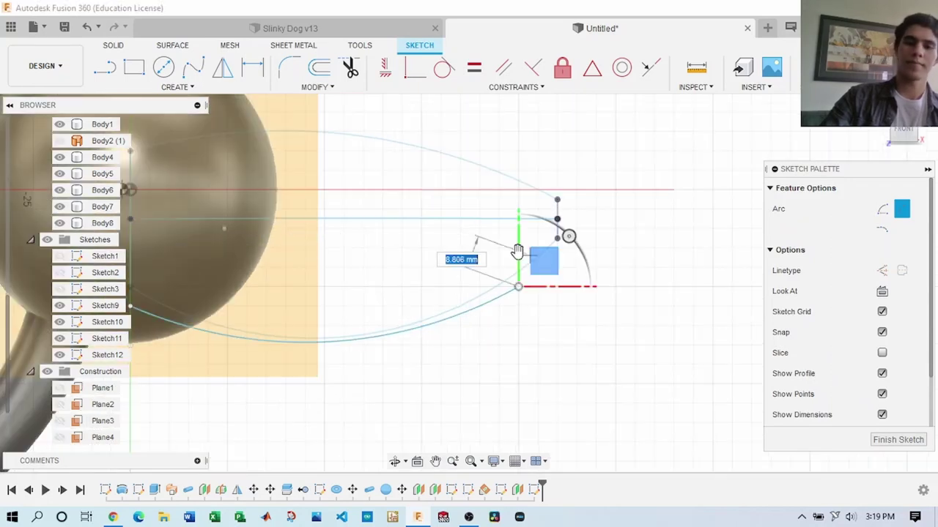
scroll(530, 266, up, 2)
key(Escape)
scroll(451, 277, down, 3)
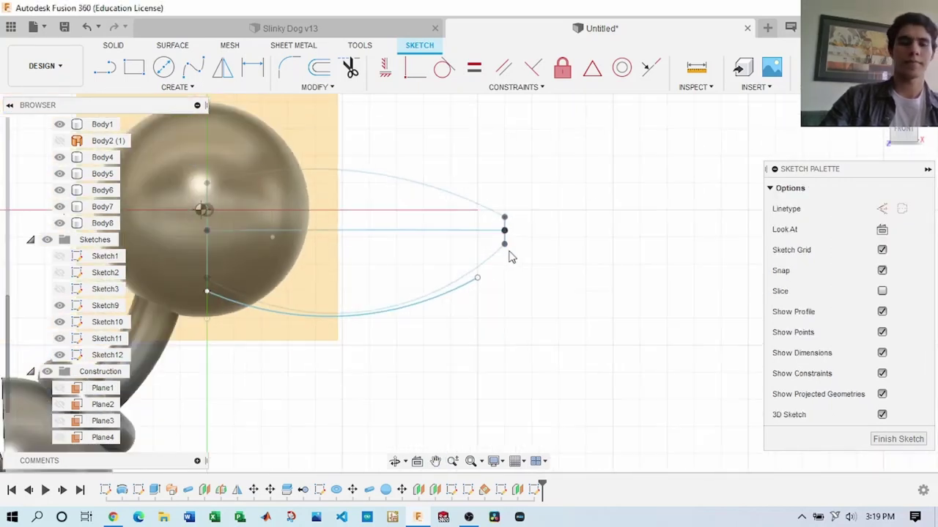
scroll(466, 278, up, 3)
click(174, 86)
click(111, 100)
click(239, 313)
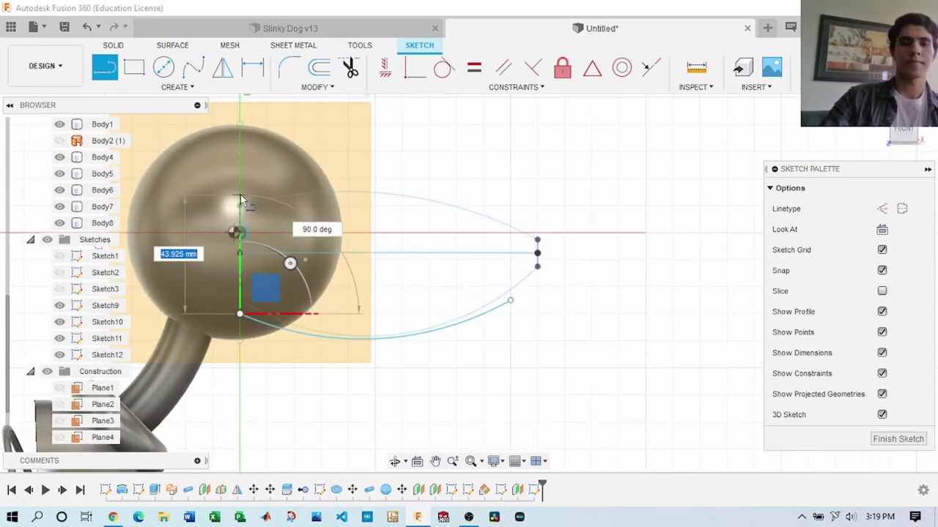
Step: Draw the lower mouth arc and attach a line to its end
click(174, 86)
click(220, 149)
scroll(277, 249, up, 3)
scroll(641, 220, down, 2)
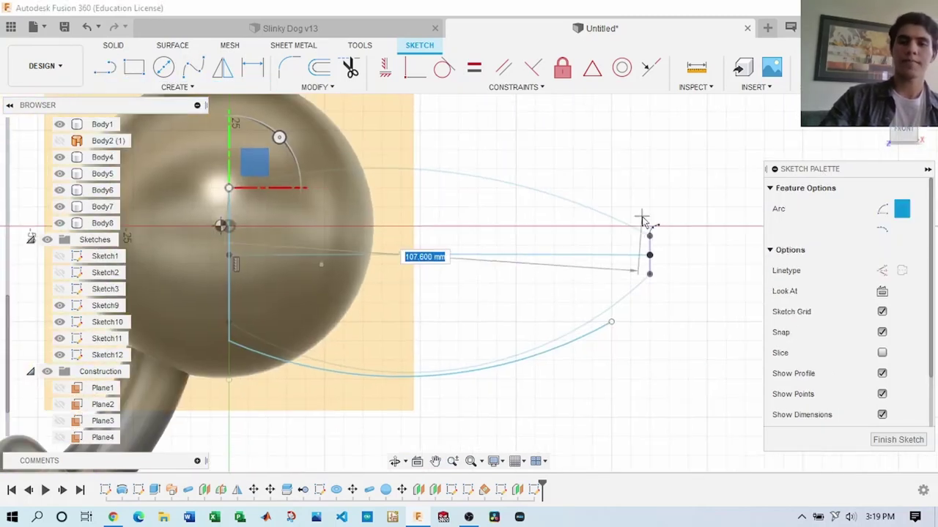
click(174, 86)
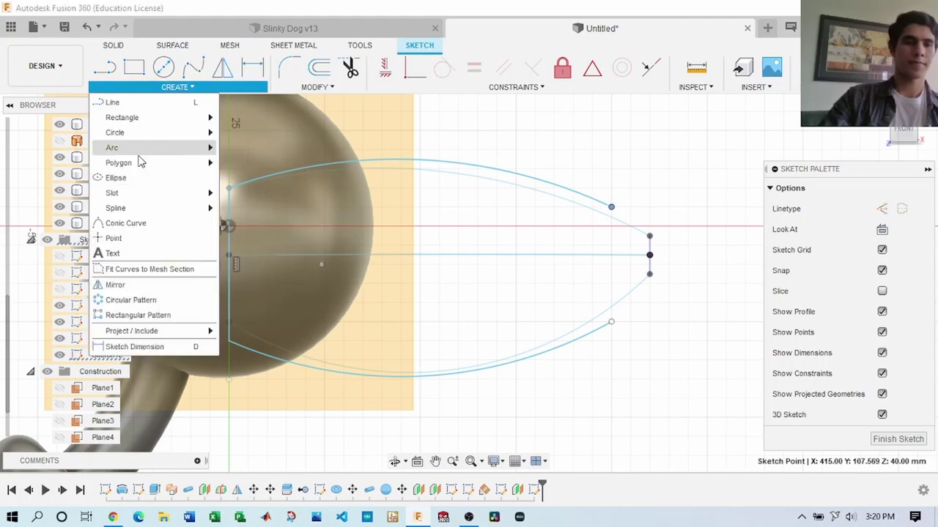
click(220, 148)
click(566, 316)
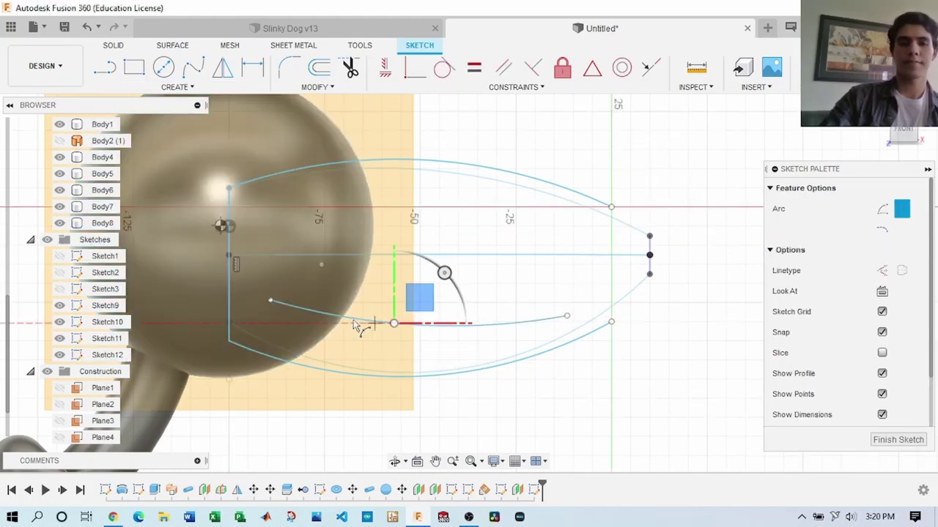
click(271, 303)
scroll(271, 307, up, 3)
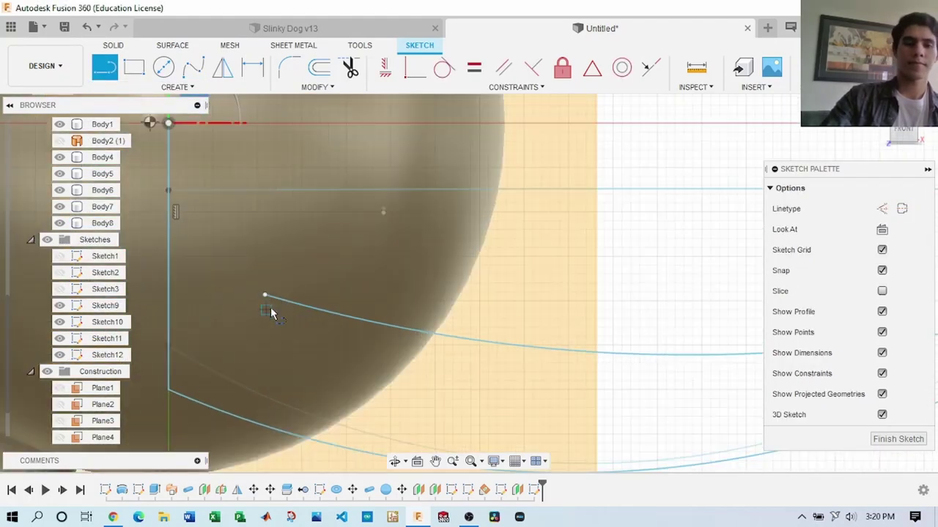
scroll(366, 301, down, 2)
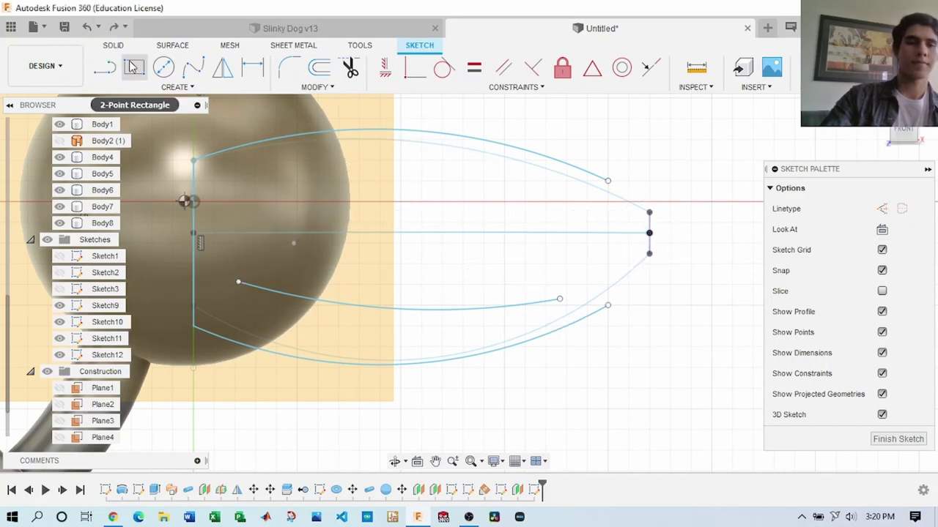
key(Return)
click(192, 201)
key(Escape)
Step: Draw the upper snout curve and join its end to the snout tip
click(258, 284)
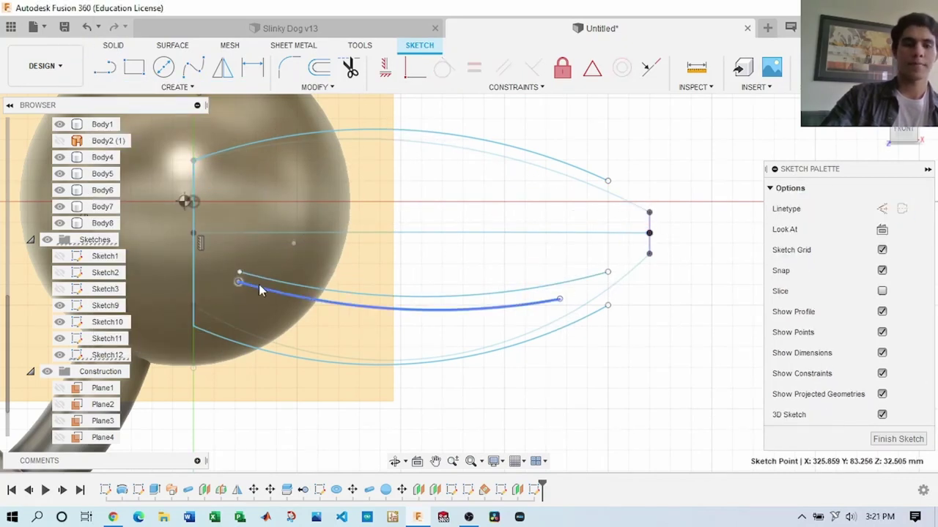
shift+middle_drag(259, 284, 472, 276)
click(882, 270)
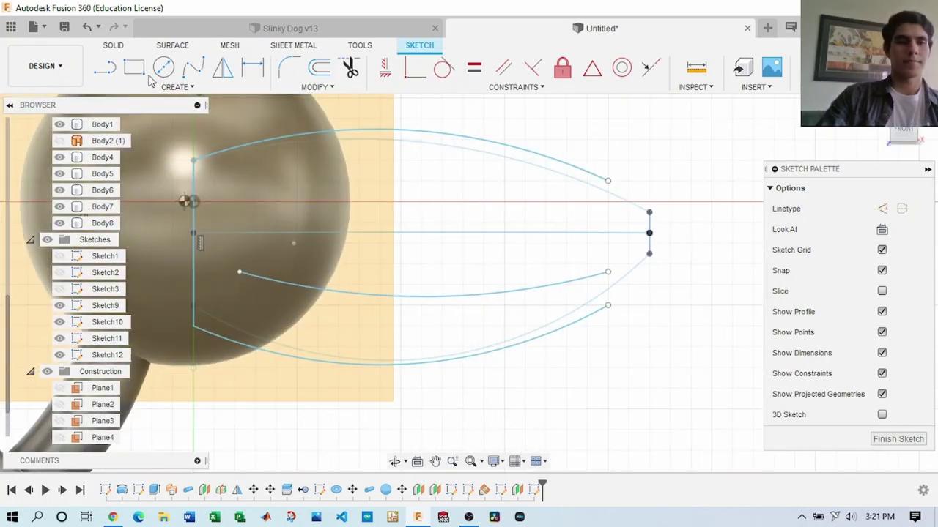
click(164, 67)
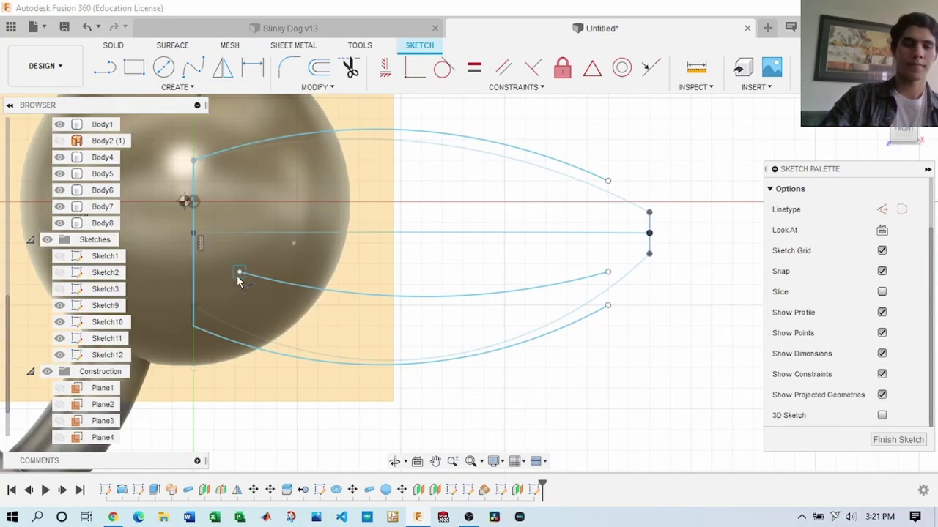
click(176, 86)
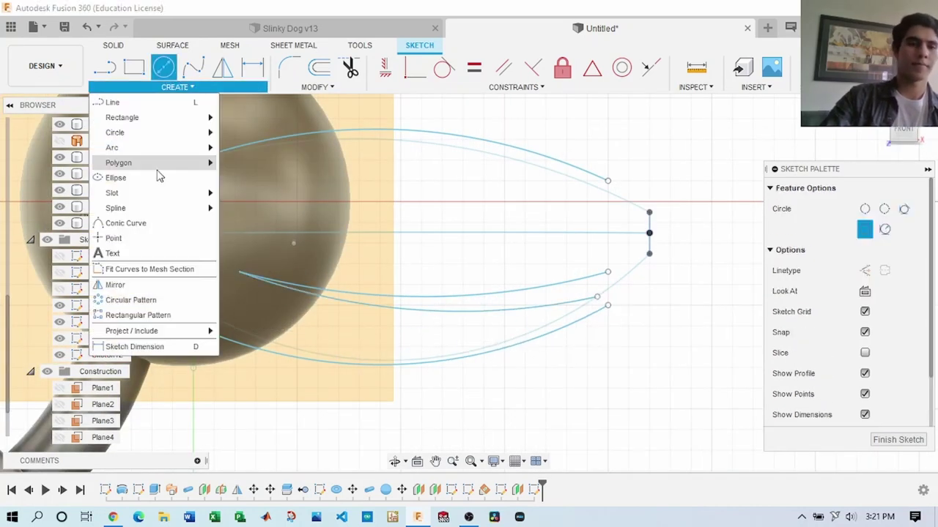
click(176, 86)
click(245, 180)
scroll(632, 324, up, 1)
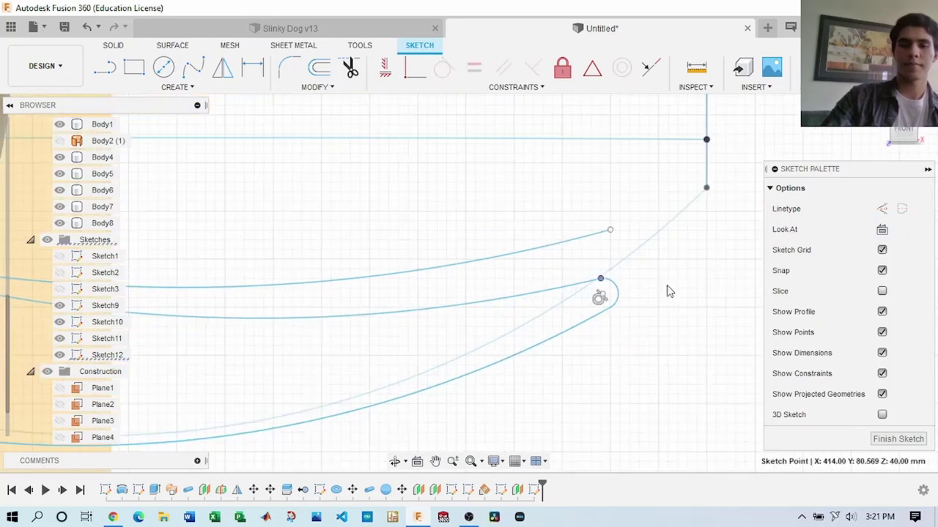
scroll(629, 285, down, 2)
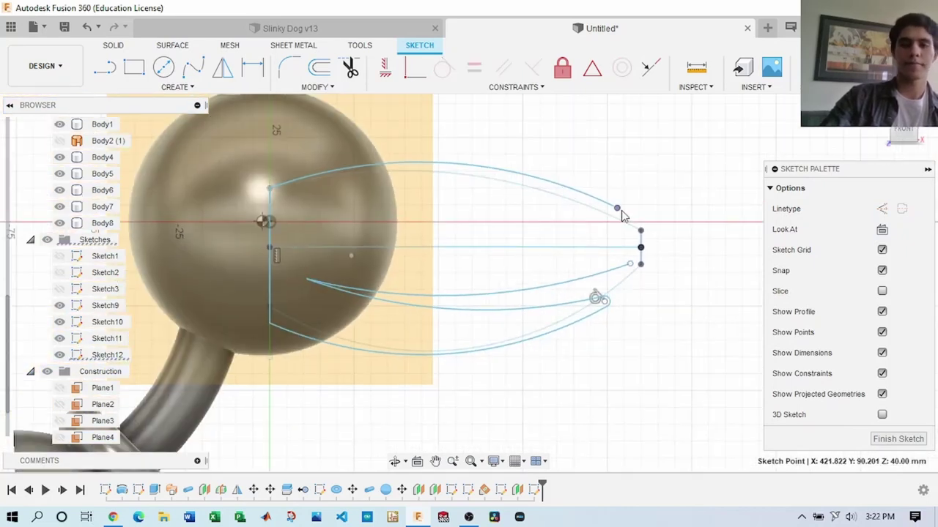
drag(605, 211, 606, 205)
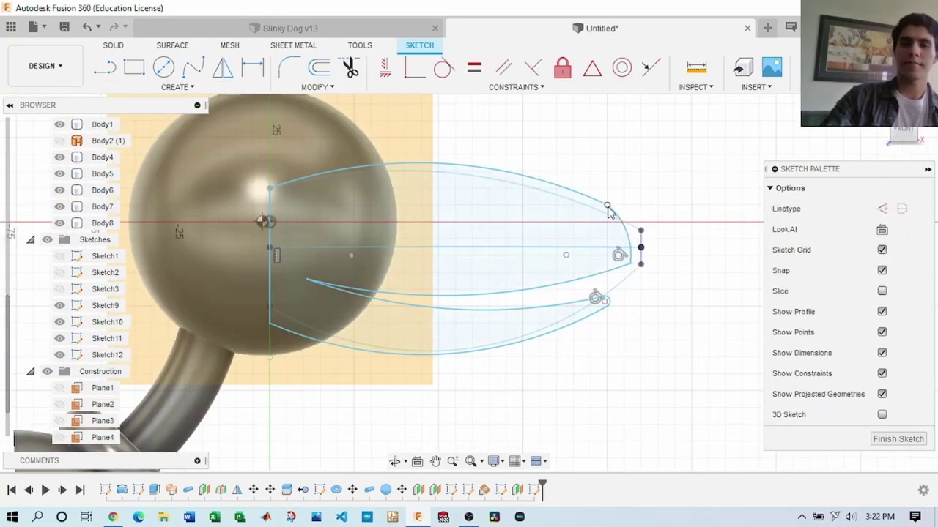
scroll(601, 219, down, 2)
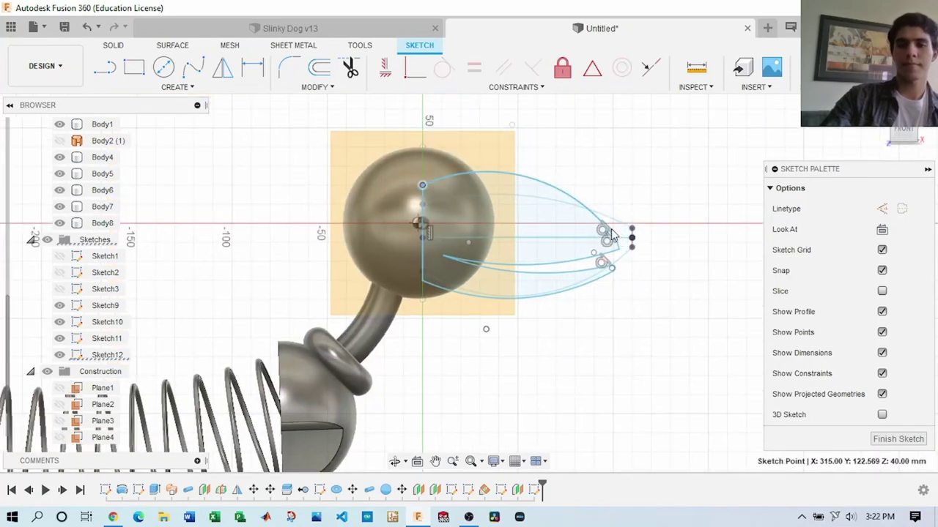
scroll(612, 234, up, 2)
scroll(608, 245, down, 1)
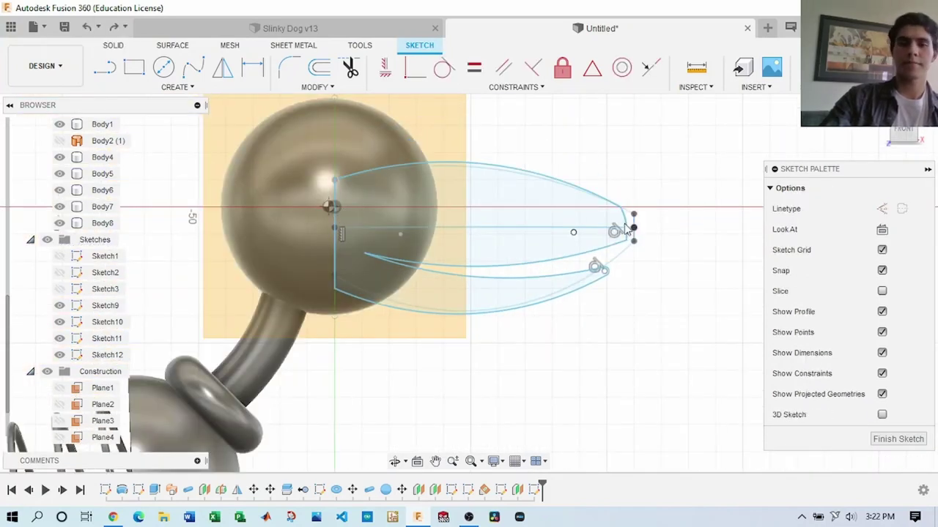
middle_drag(624, 229, 587, 243)
Step: Dimension the height of the snout tip line and undo an unwanted radius dimension on the top arc
click(300, 223)
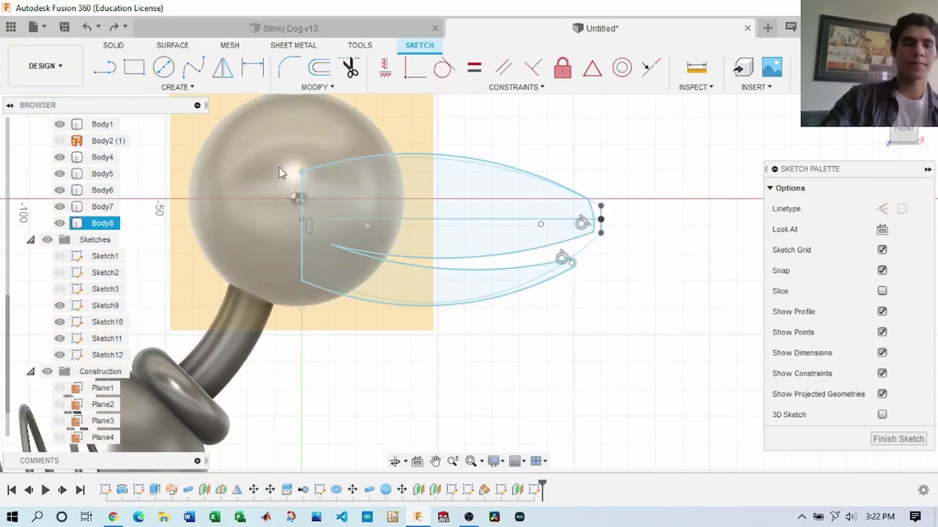
click(295, 258)
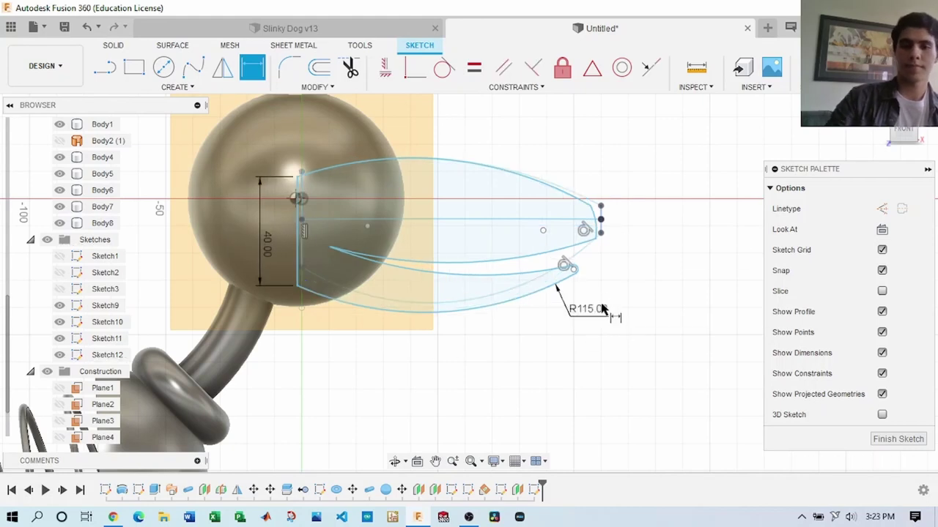
click(597, 196)
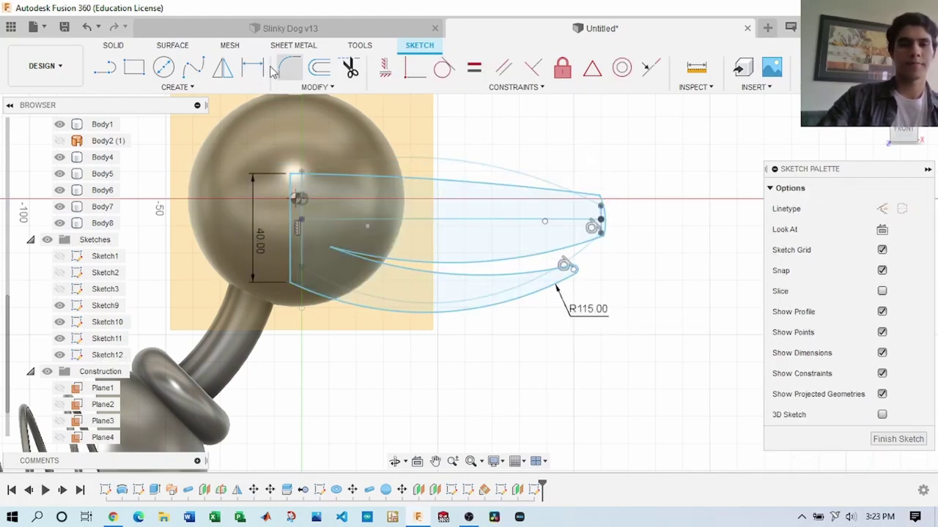
text(200)
click(86, 26)
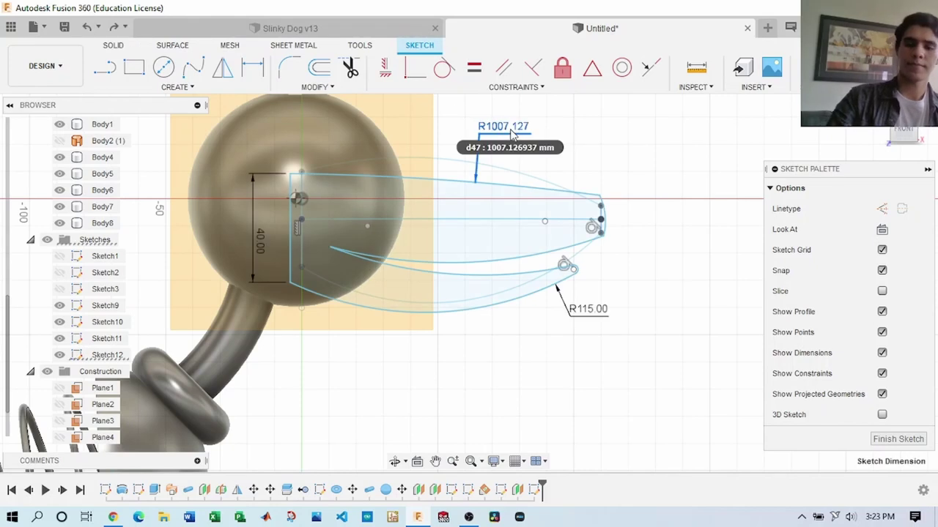
Step: Finish the snout sketch, reopen it to inspect the tip, and finish it again
scroll(596, 263, up, 1)
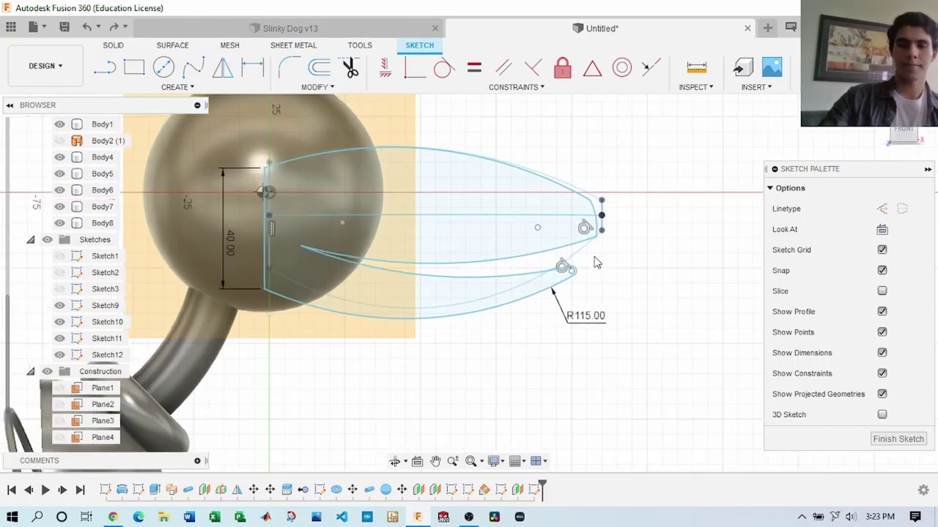
click(842, 68)
double_click(530, 492)
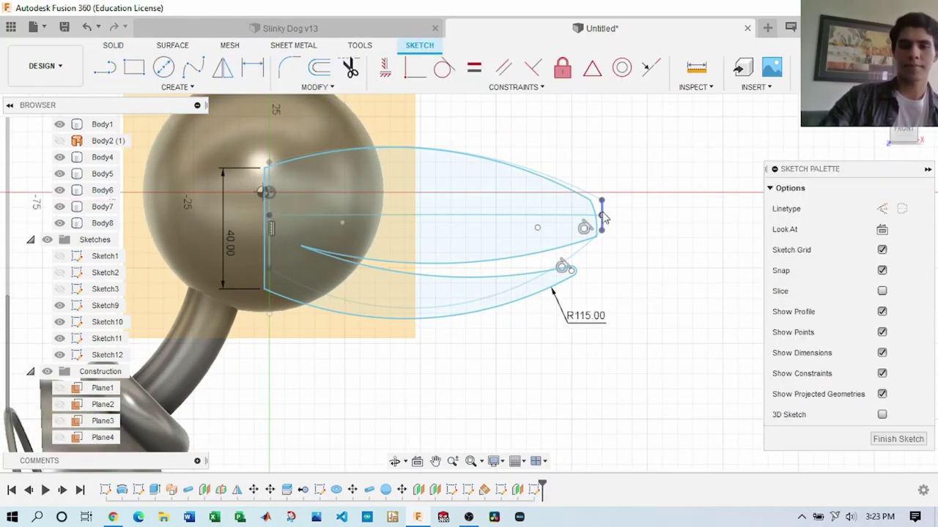
scroll(573, 269, up, 1)
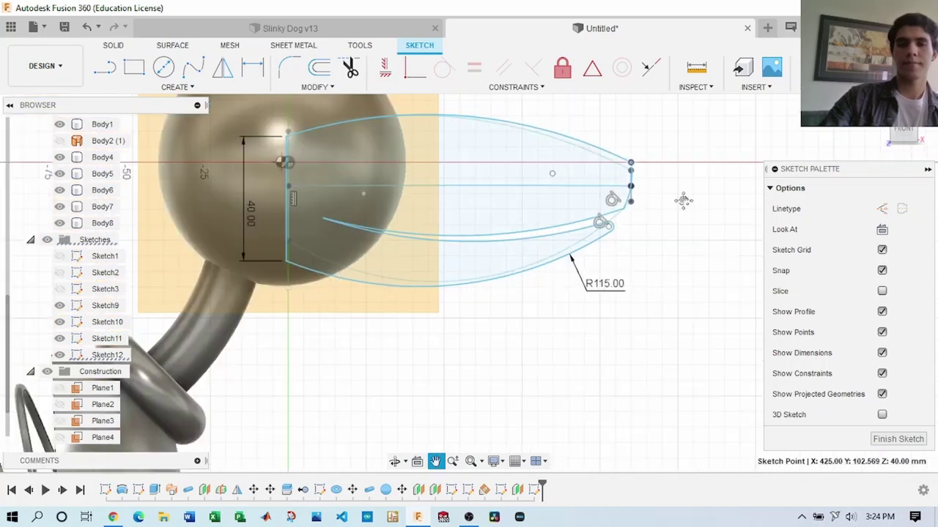
scroll(606, 154, up, 2)
scroll(601, 153, up, 1)
scroll(653, 254, down, 3)
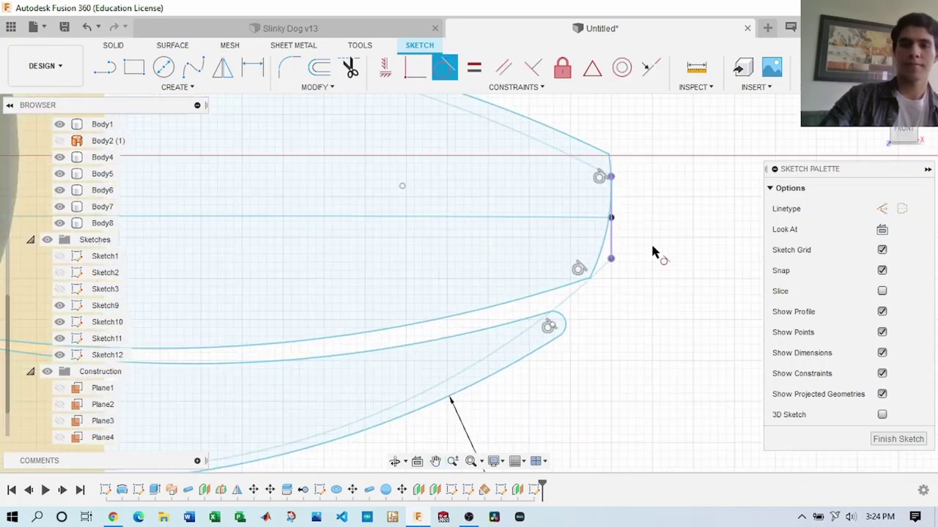
scroll(653, 254, down, 3)
click(842, 67)
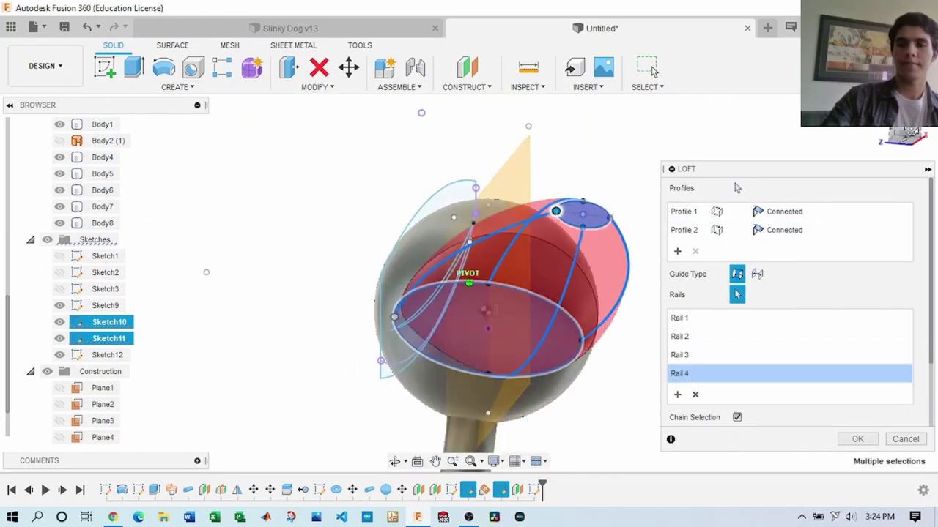
Step: Try a loft for the snout, then undo back several steps
click(858, 438)
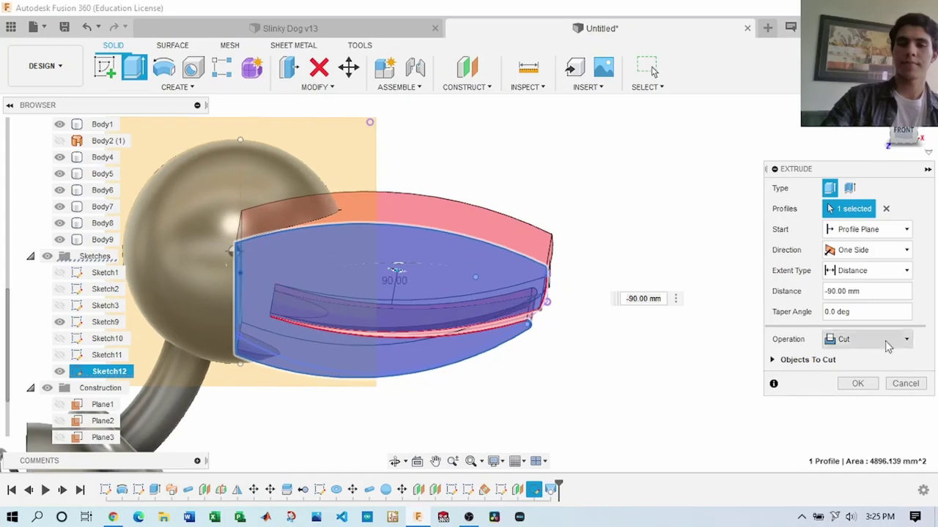
click(84, 27)
click(84, 27)
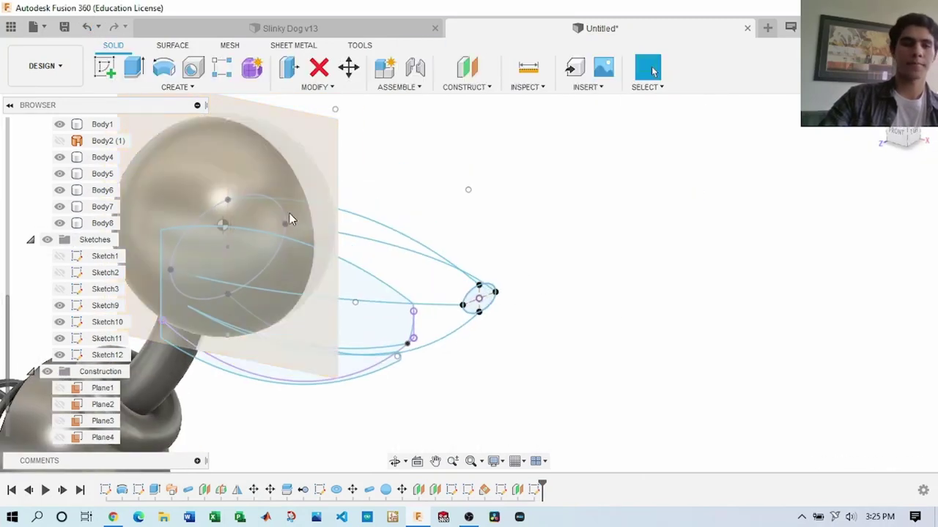
click(84, 27)
click(84, 27)
click(85, 27)
click(85, 27)
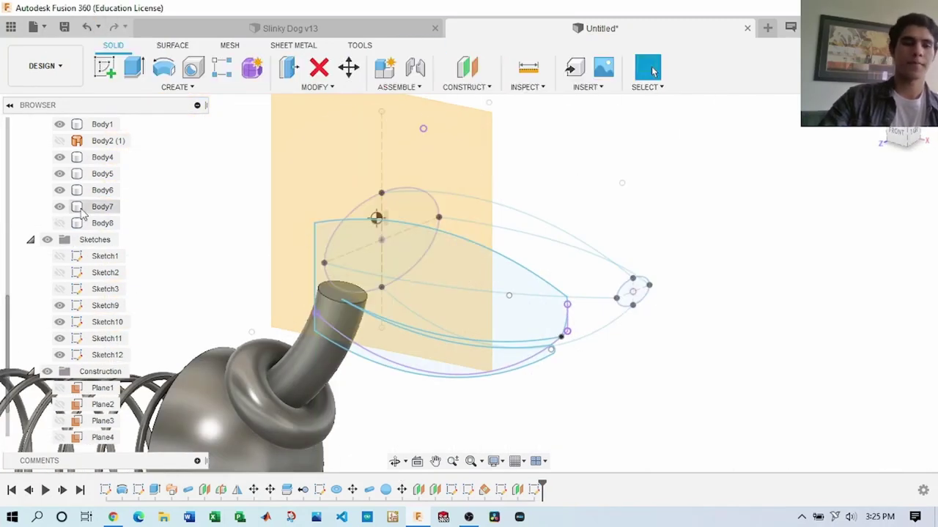
Step: Loft the snout from the large and small tip ellipses with outline guide rails, then undo it
click(174, 86)
click(115, 208)
click(381, 242)
click(634, 292)
shift+middle_drag(440, 293, 367, 279)
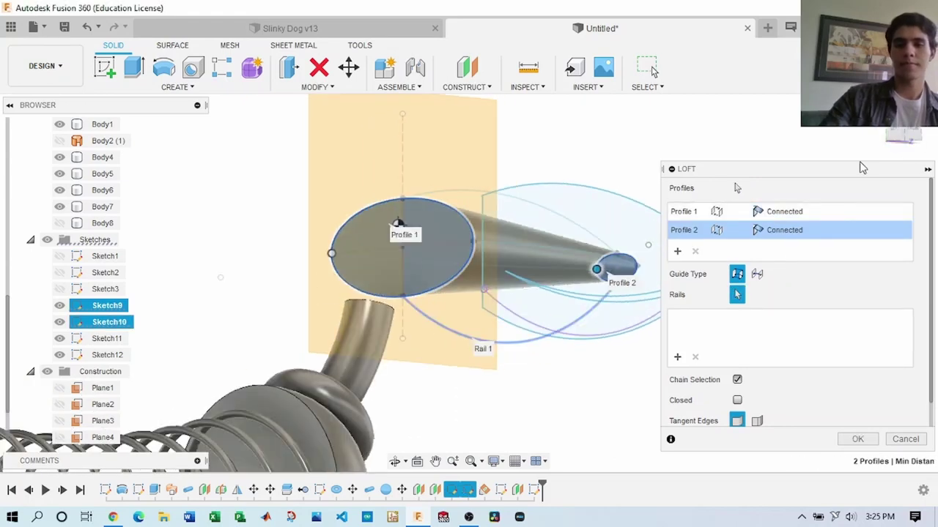
click(737, 293)
click(856, 438)
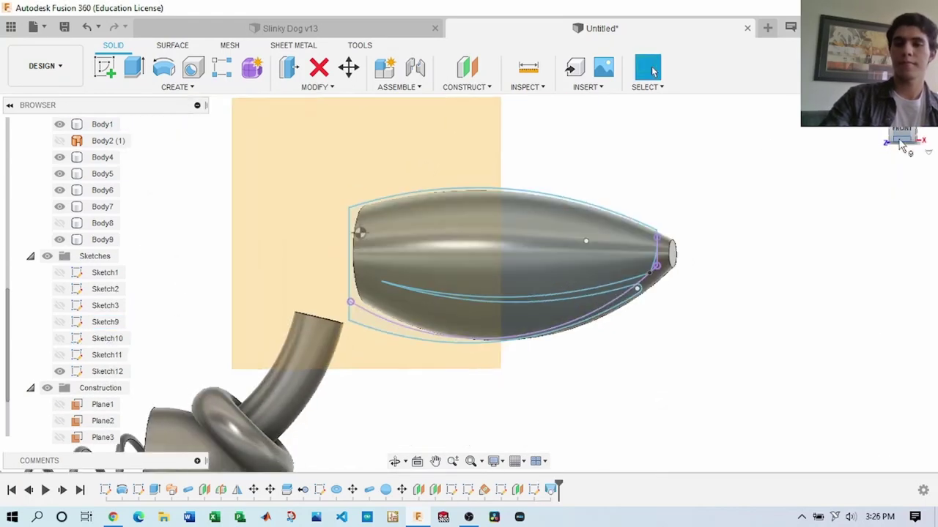
key(ctrl+z)
key(ctrl+z)
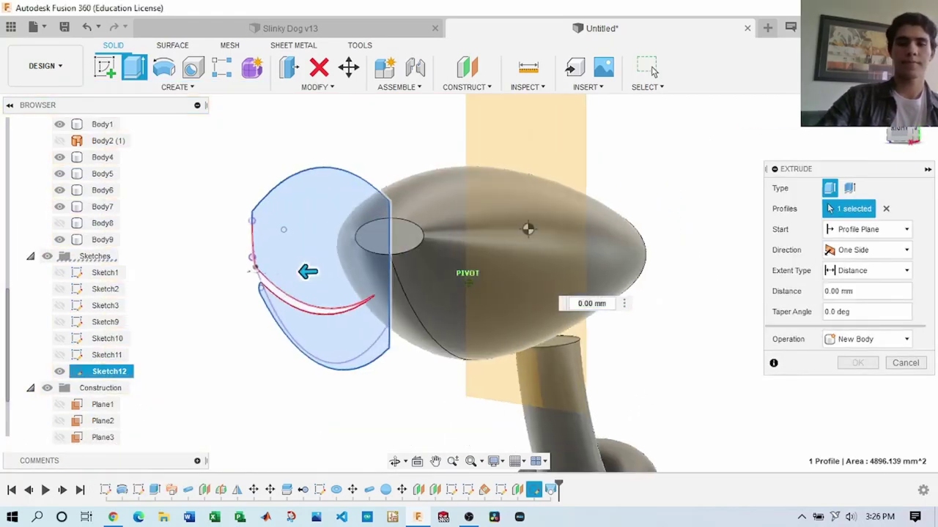
key(ctrl+z)
Step: Cut the mouth slit by extruding the mouth profiles 150 mm
key(l)
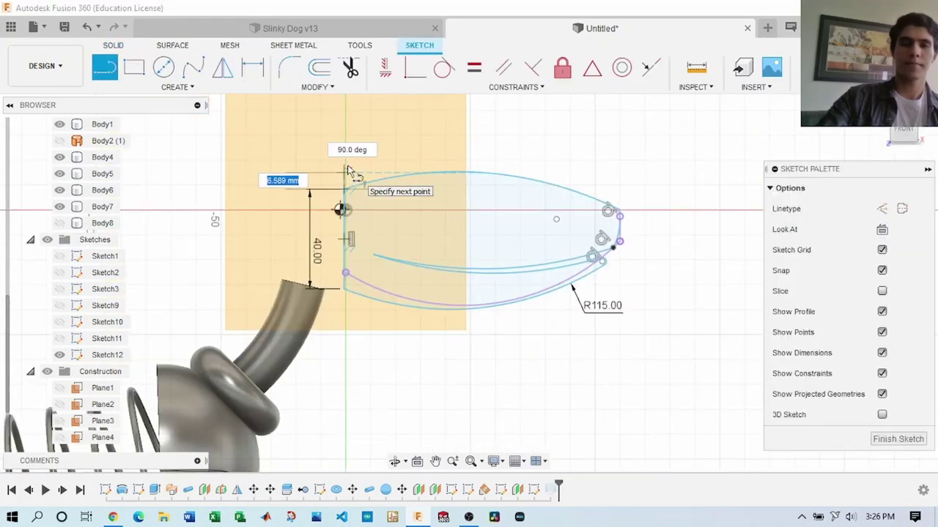
key(e)
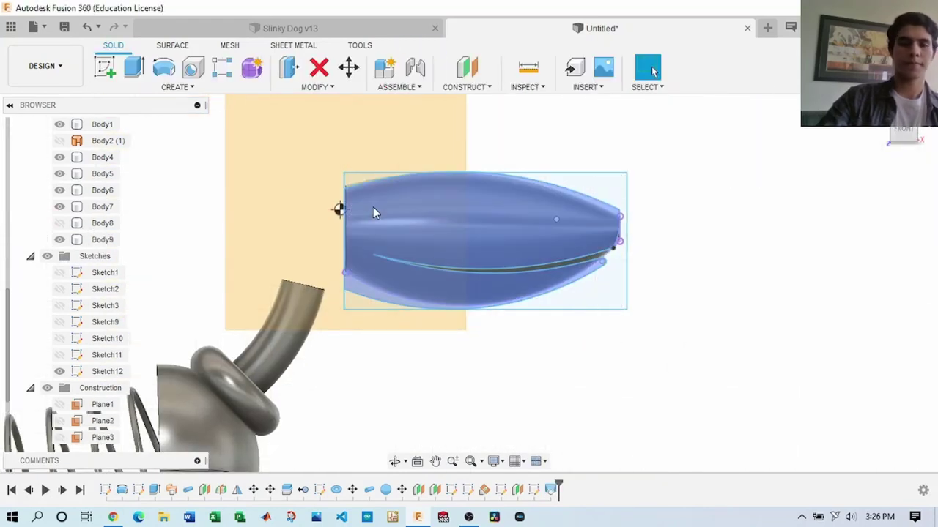
click(525, 282)
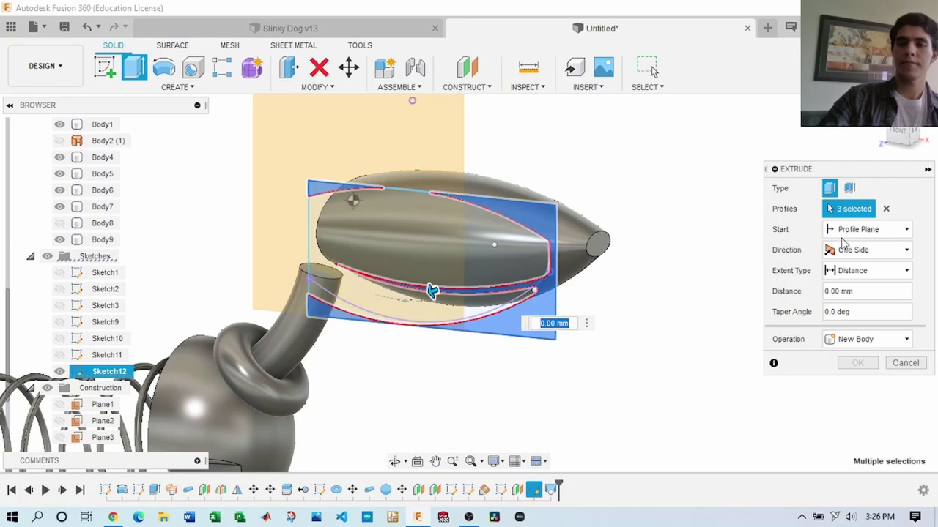
text(150)
key(Return)
shift+middle_drag(802, 380, 496, 191)
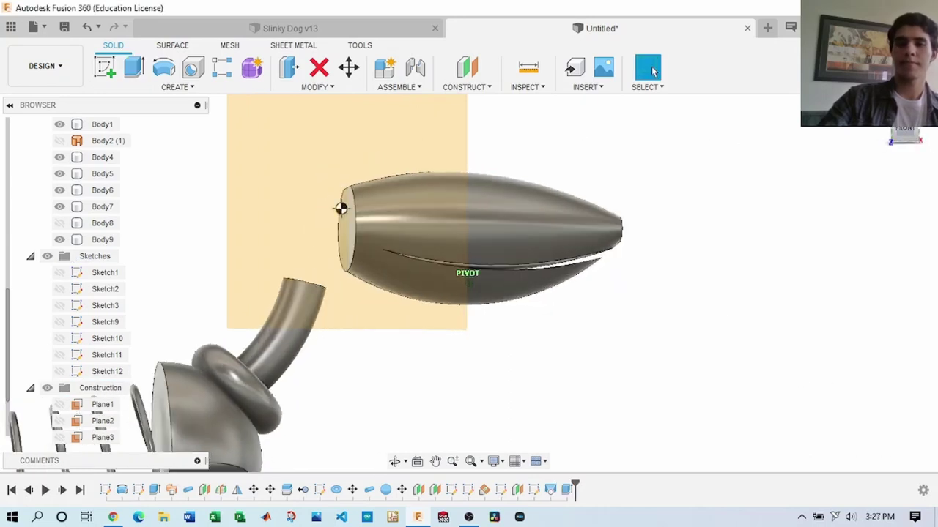
shift+middle_drag(349, 232, 220, 242)
Step: Edit Sketch11 to change the snout arc radii to 175 mm and 200 mm
double_click(107, 339)
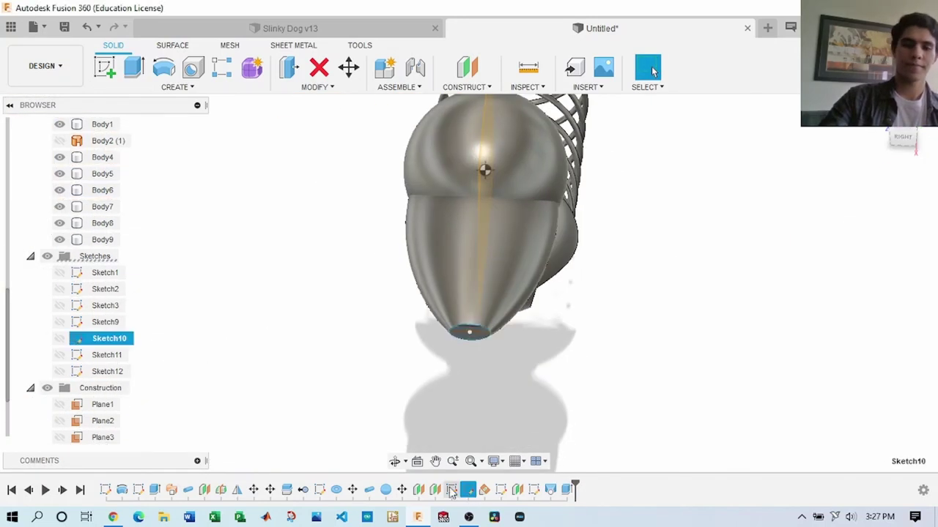
shift+middle_drag(489, 224, 500, 173)
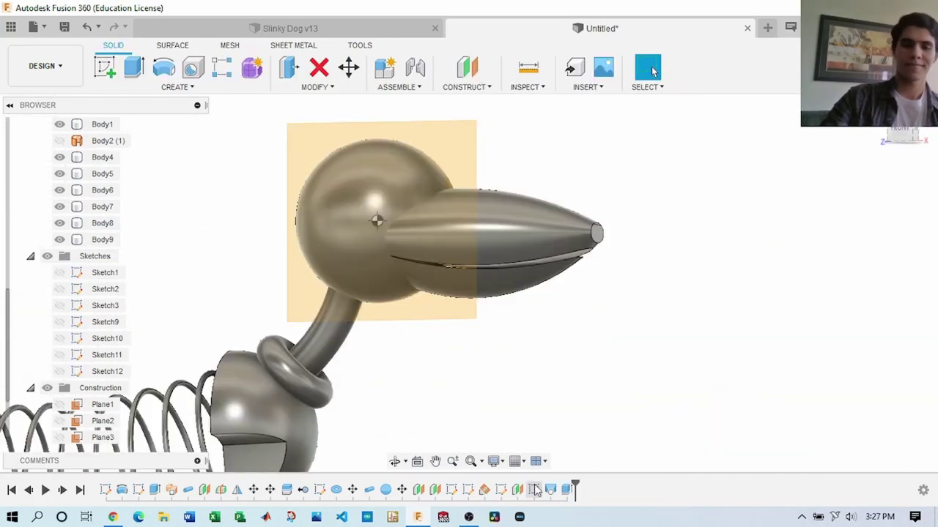
right_click(503, 490)
click(540, 350)
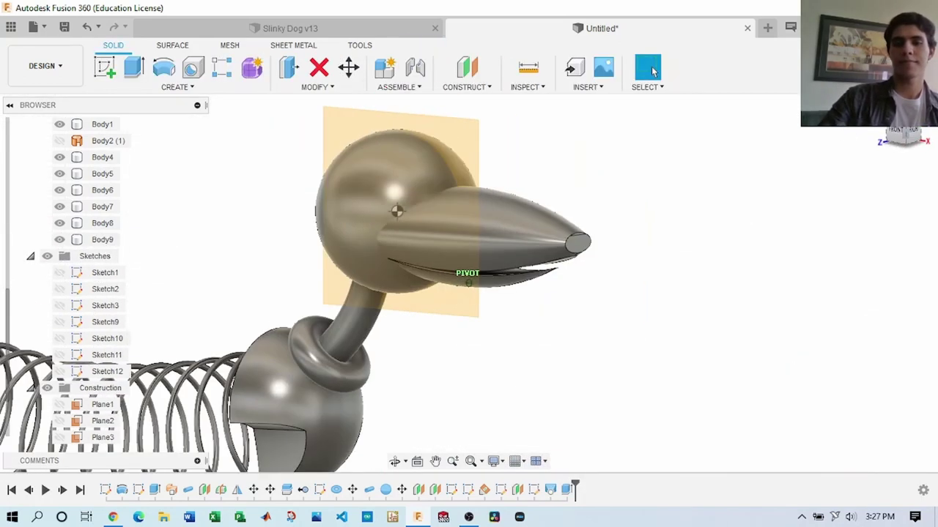
double_click(503, 489)
double_click(531, 192)
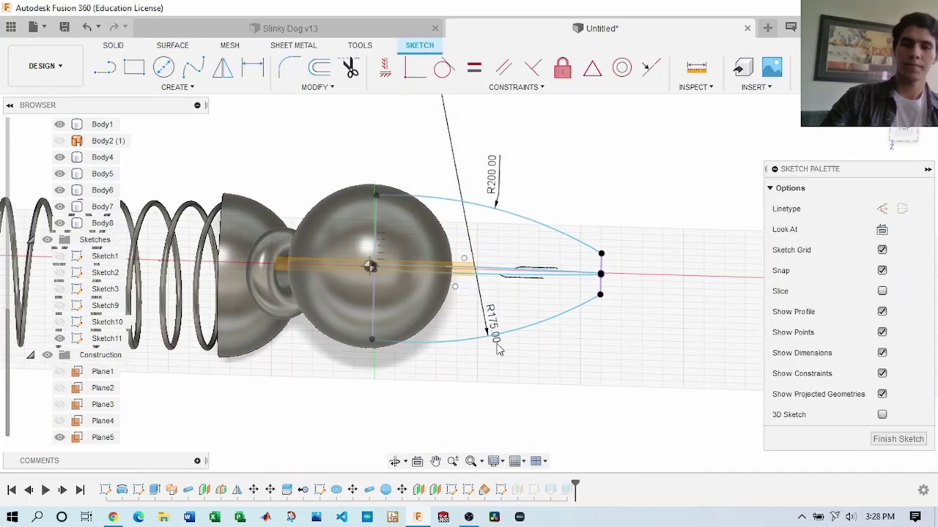
click(898, 439)
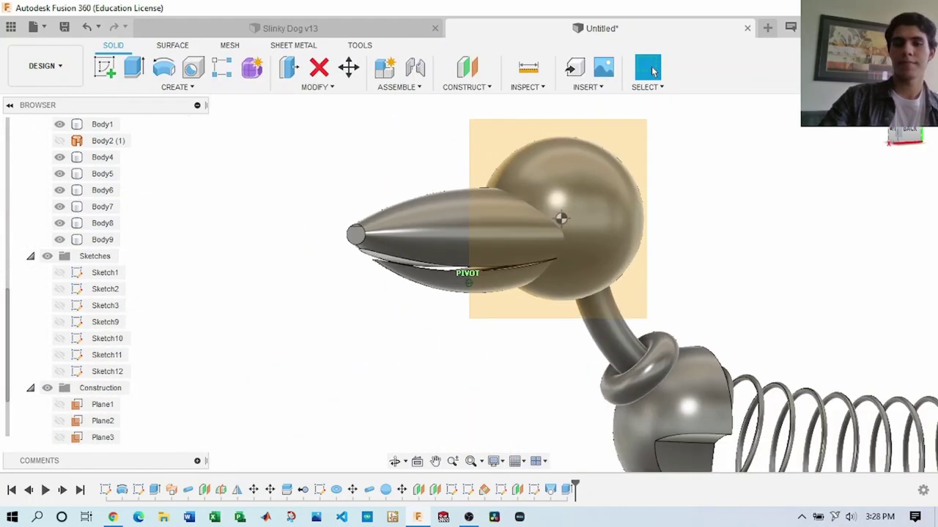
double_click(500, 489)
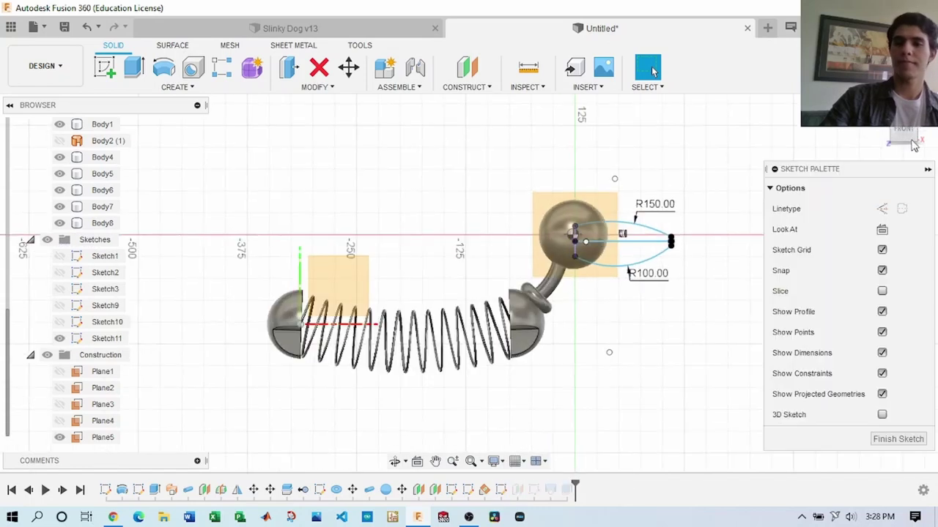
double_click(638, 234)
key(Return)
scroll(648, 271, up, 5)
click(813, 67)
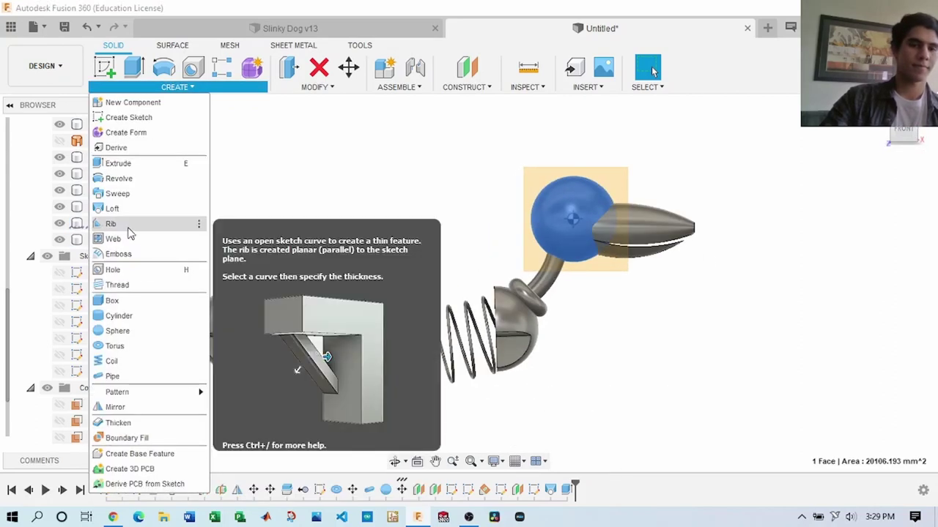
Step: Revolve the 10 × 20 mm half-ellipse 360° to form the rounded nose, Body10
click(484, 315)
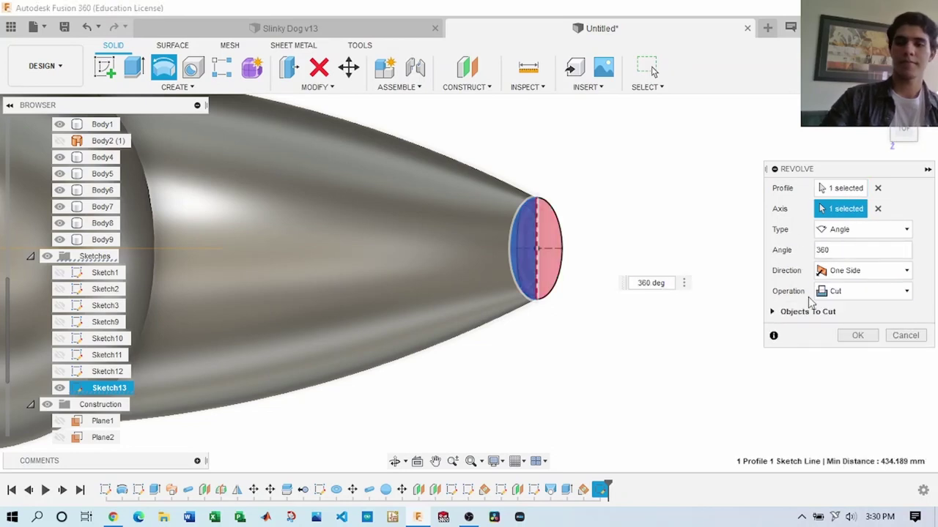
click(857, 335)
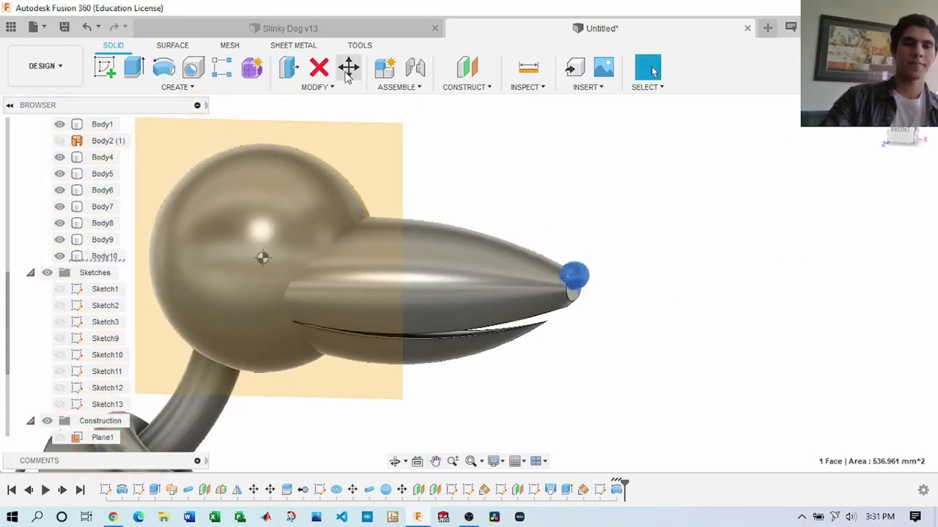
Step: Abandon a Move attempt, revisit Sketch12, and start Sketch14 on the head plane
key(m)
scroll(571, 299, up, 3)
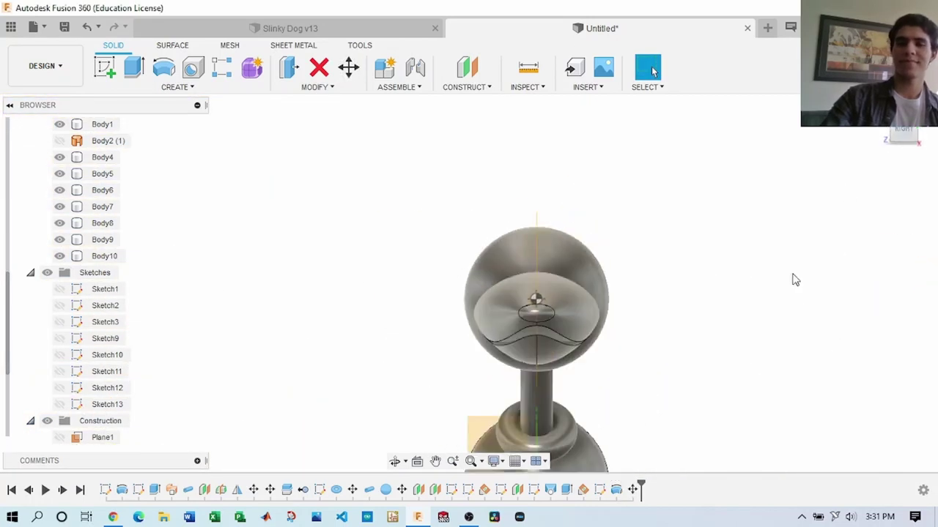
click(534, 490)
double_click(507, 490)
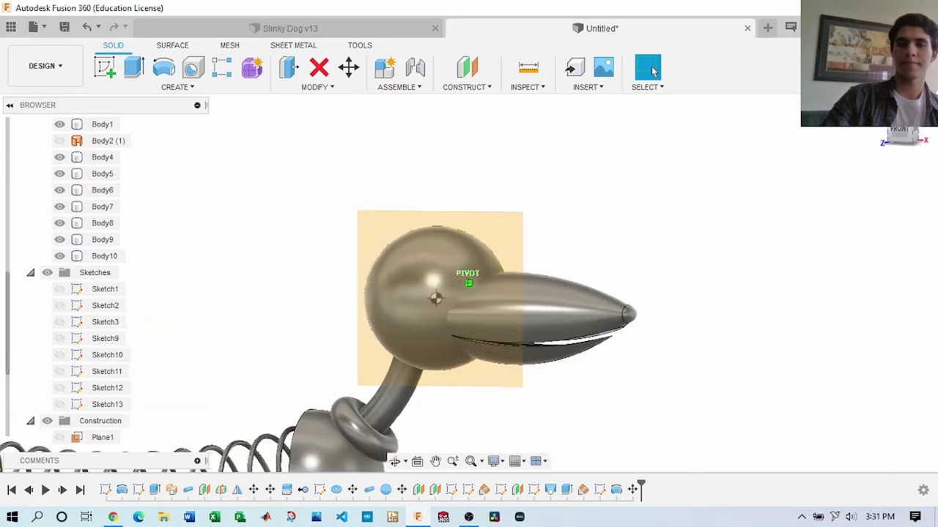
click(556, 260)
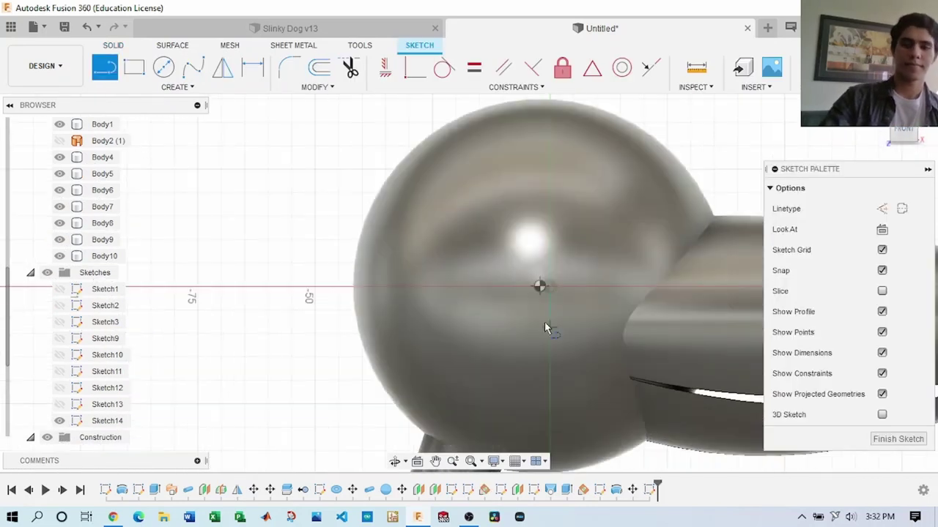
Step: Create a plane at an angle through the vertical 50 mm head line
scroll(543, 212, down, 5)
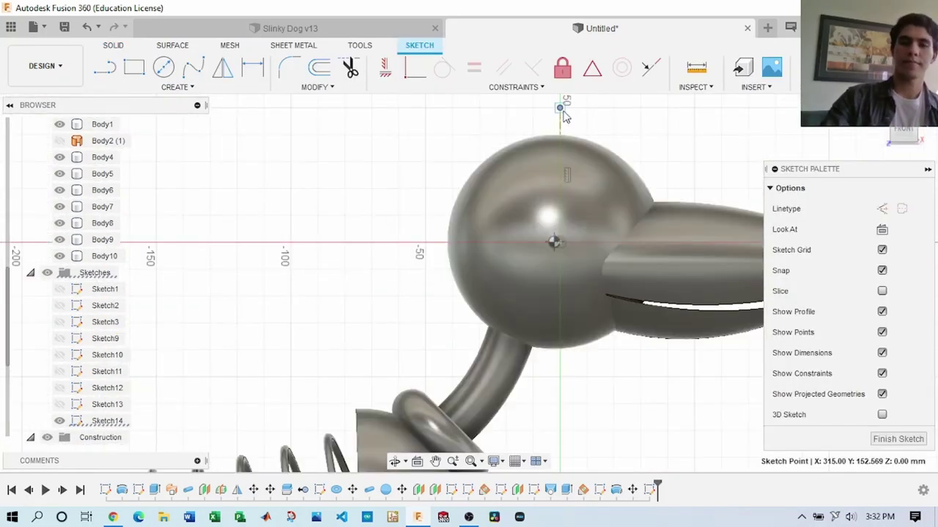
scroll(551, 311, up, 5)
scroll(571, 195, down, 3)
scroll(561, 163, down, 2)
click(540, 143)
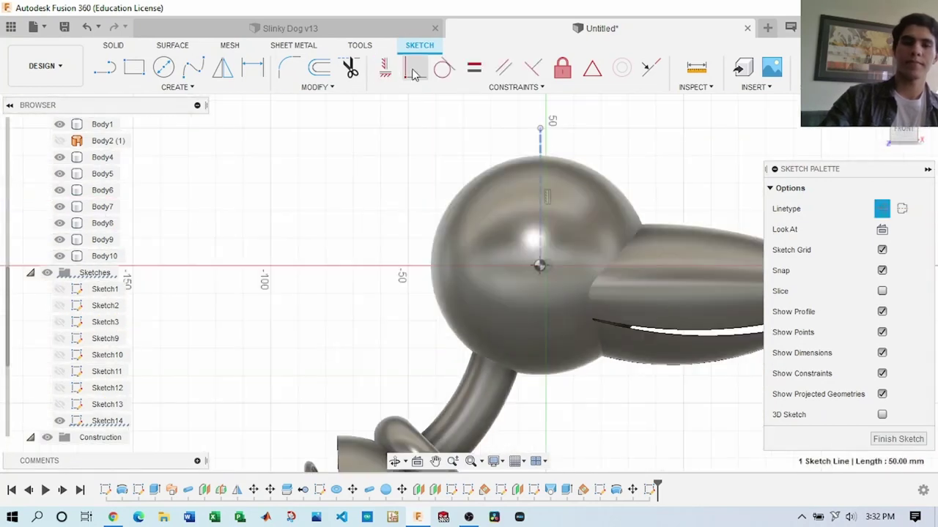
shift+middle_drag(513, 190, 580, 264)
click(113, 44)
click(467, 86)
click(477, 120)
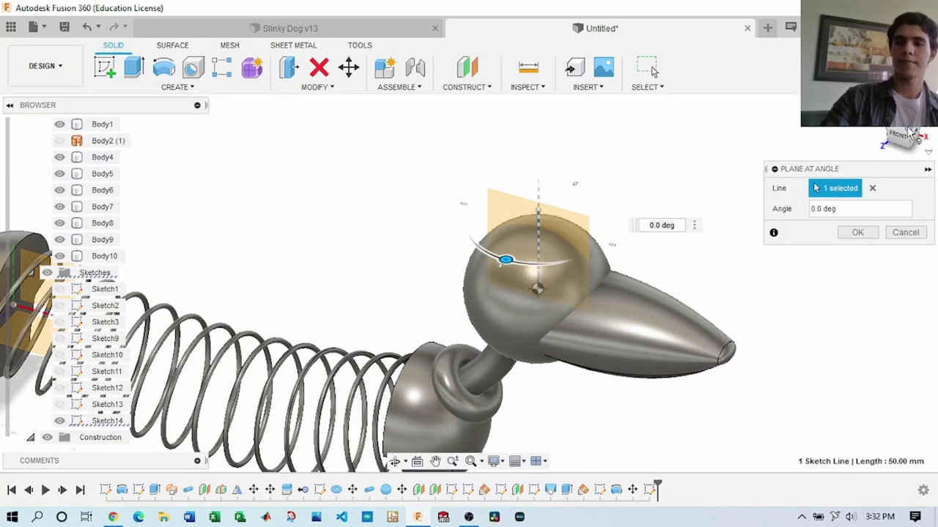
key(Return)
Step: Offset a plane 40 mm from the angled plane and start a new sketch
click(467, 68)
mouse_move(469, 219)
shift+middle_down()
mouse_move(421, 232)
mouse_move(513, 278)
shift+middle_up()
text(40)
key(Return)
click(104, 67)
Step: Place a sketch on the offset plane and draw a rough circle on the head
click(520, 293)
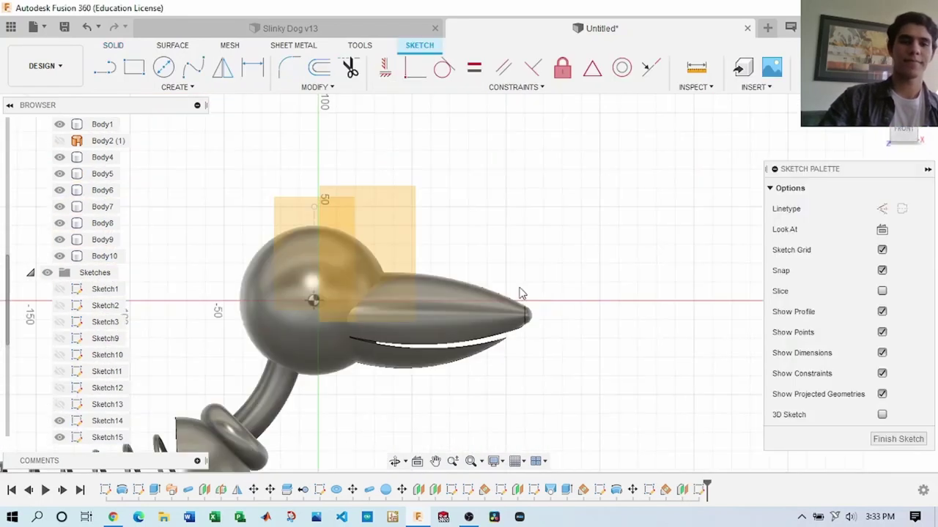
scroll(520, 293, up, 3)
key(c)
click(366, 267)
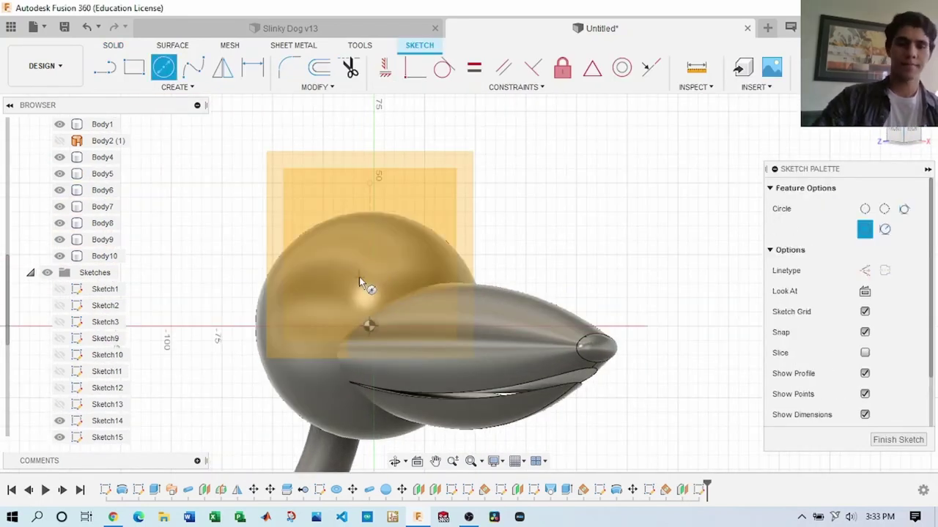
click(408, 267)
key(Escape)
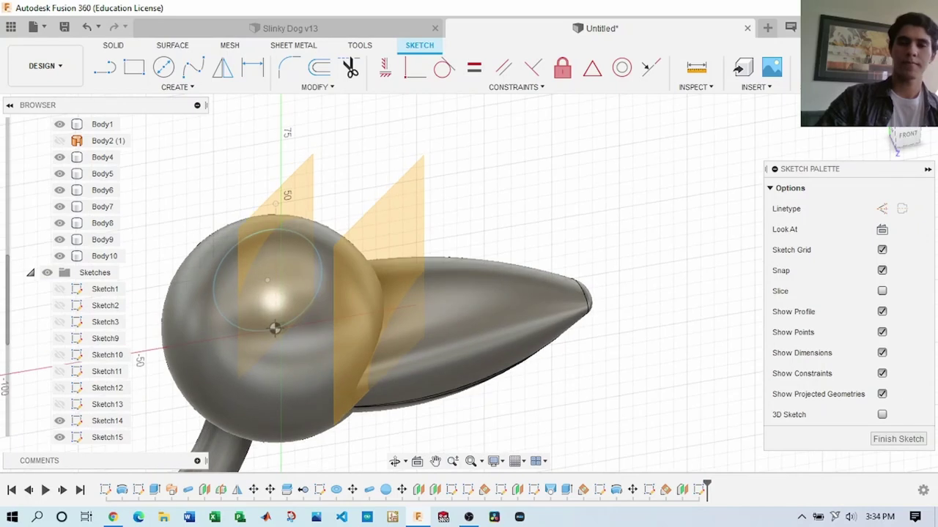
click(842, 67)
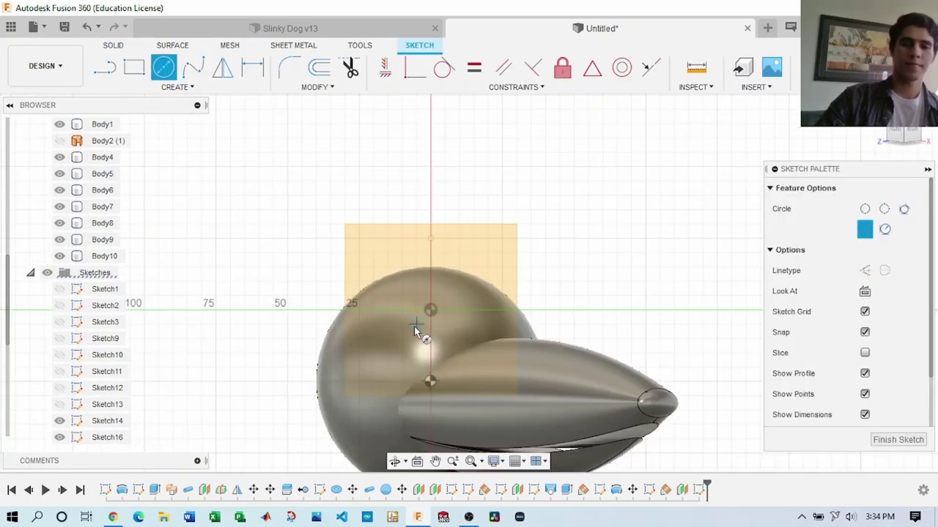
Step: Draw the eye circle, dimension it Ø32 mm, and move it into position over the head
click(455, 336)
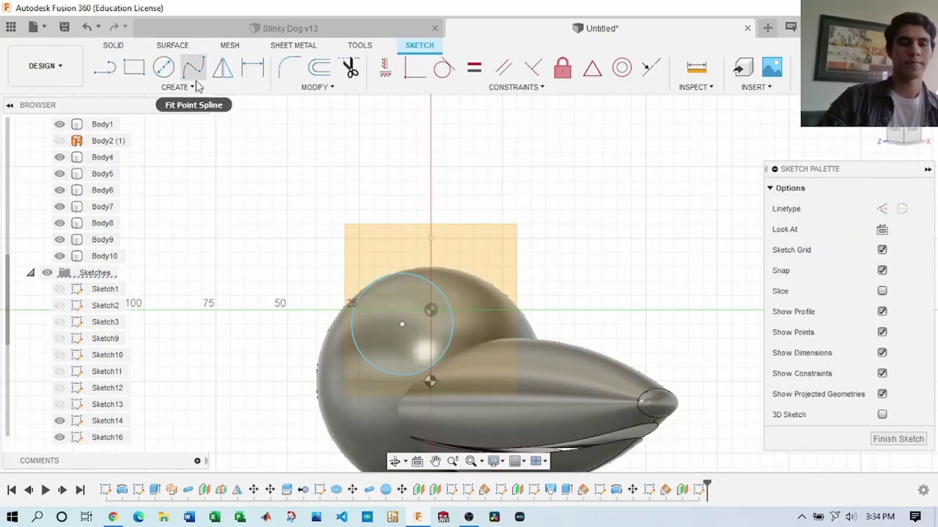
click(330, 253)
scroll(436, 320, up, 2)
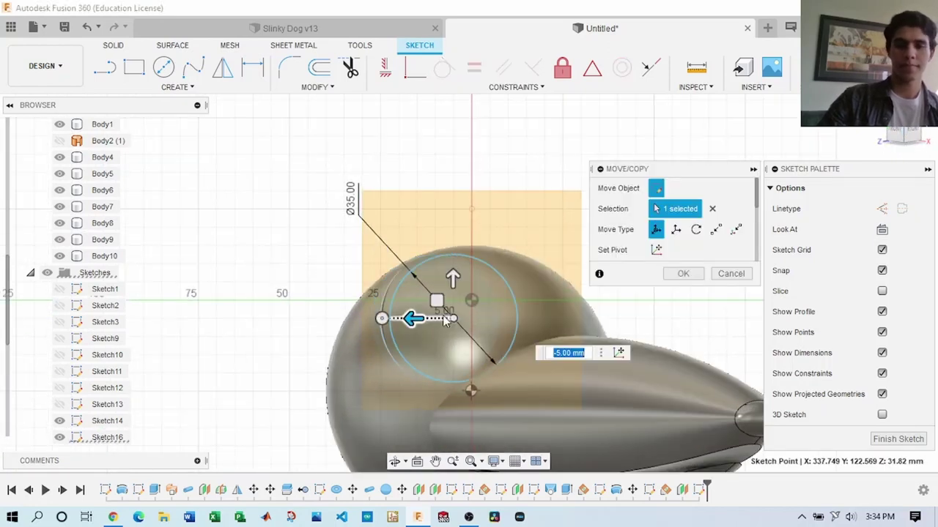
scroll(442, 314, up, 3)
scroll(366, 256, down, 3)
scroll(329, 220, down, 2)
key(Return)
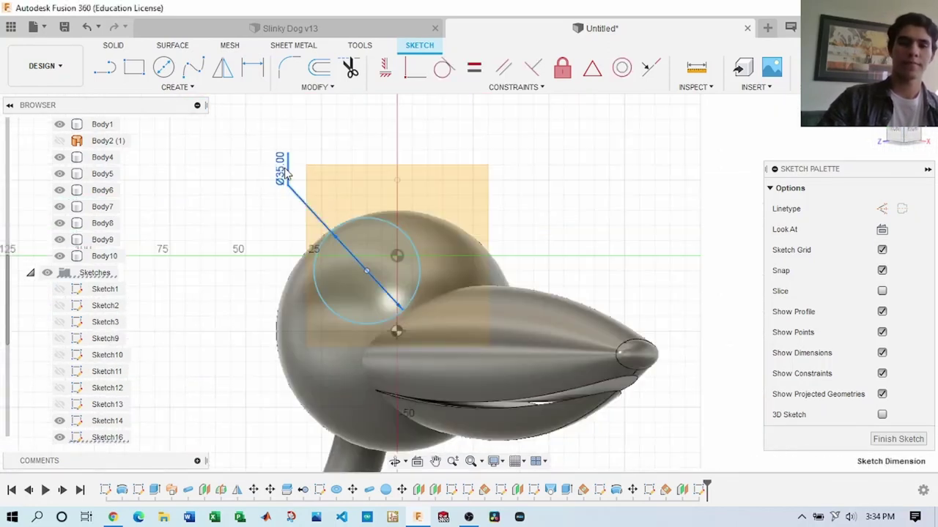
scroll(293, 176, up, 2)
scroll(345, 205, down, 2)
key(m)
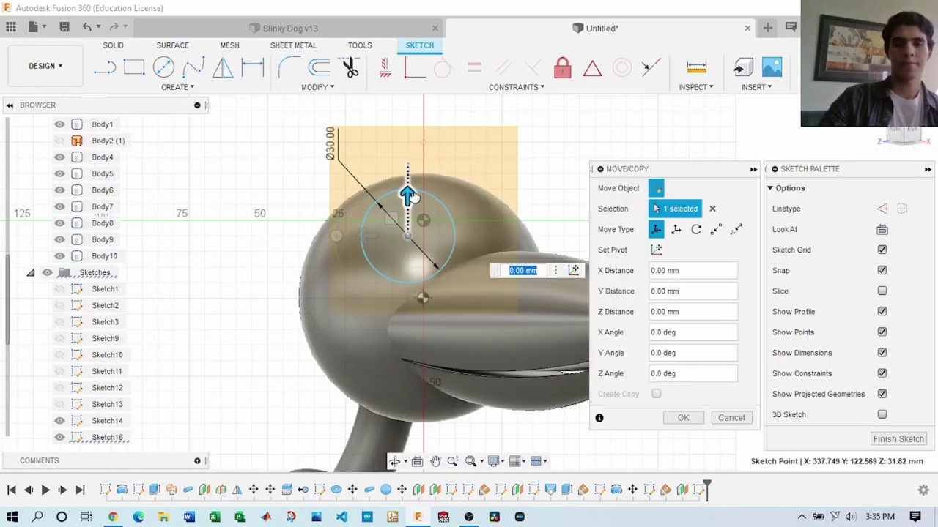
key(Return)
click(898, 438)
shift+middle_drag(557, 234, 645, 198)
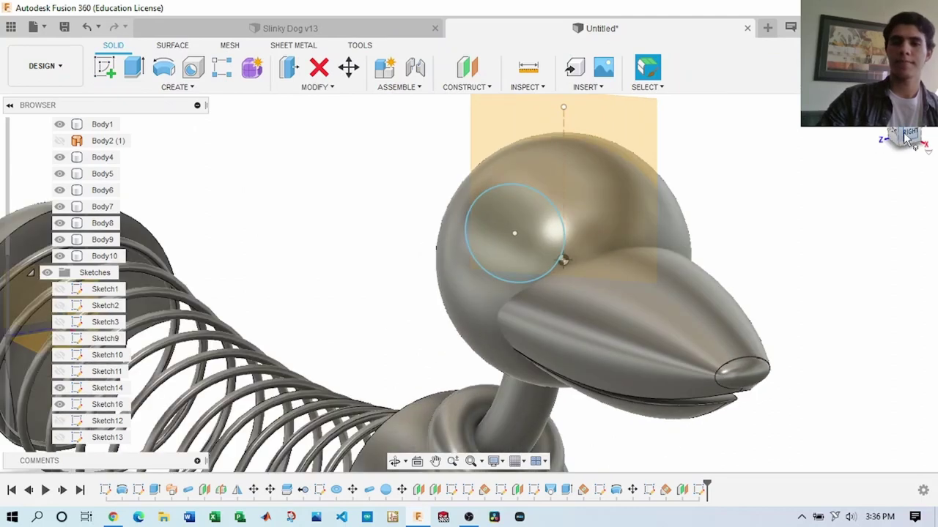
Step: Extrude the eye circle profile as a cut
click(909, 138)
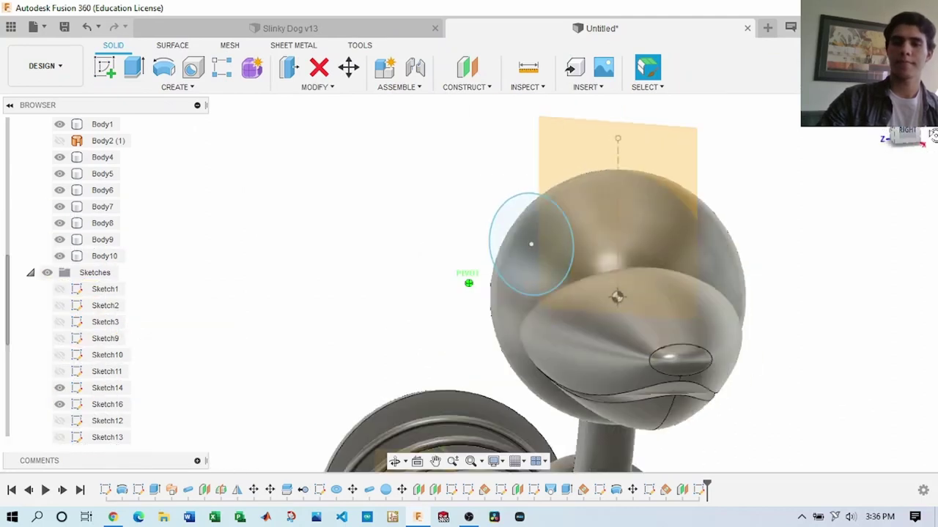
key(e)
click(487, 232)
key(Return)
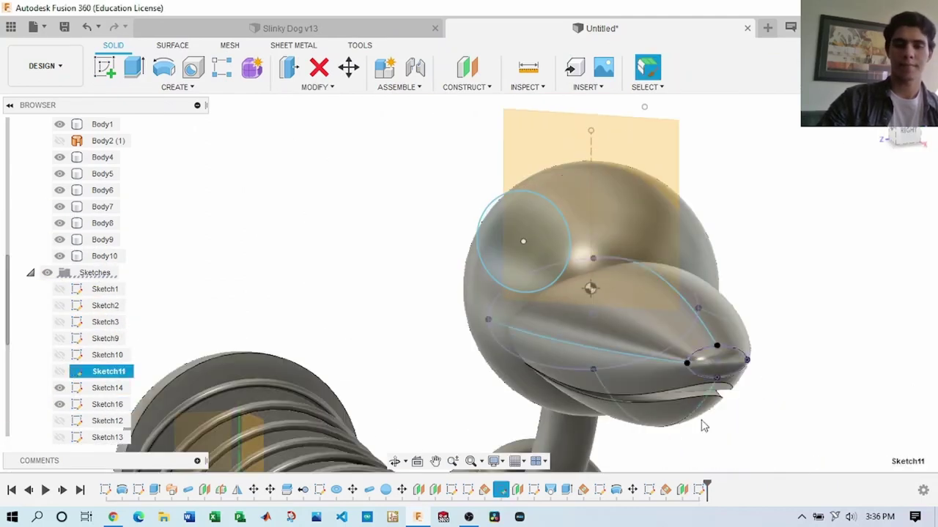
Step: Edit the snout Move feature to include the nose and lower it to Y -7 mm
key(m)
click(558, 333)
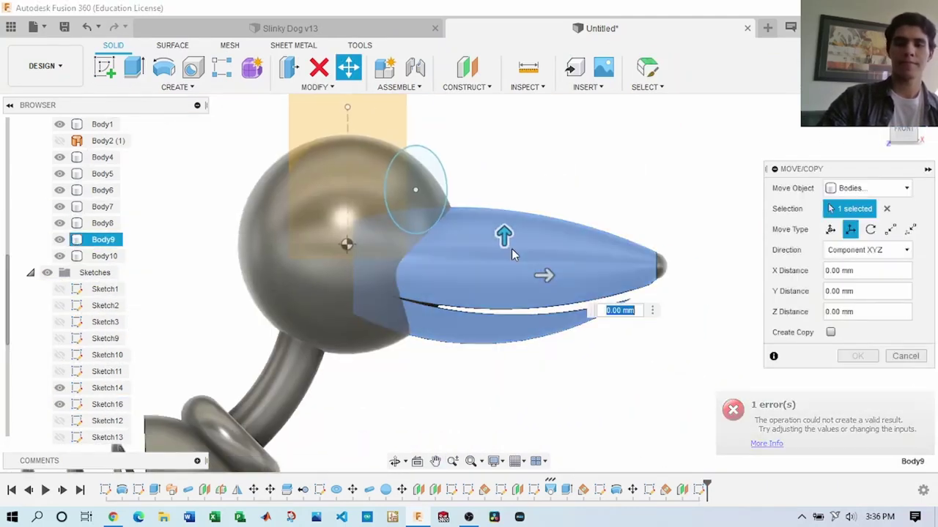
key(Return)
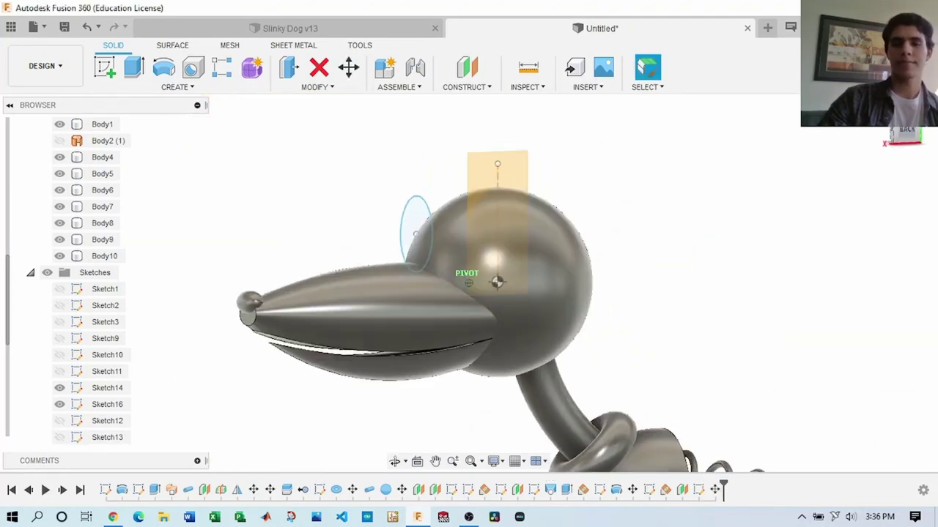
right_click(701, 489)
click(737, 354)
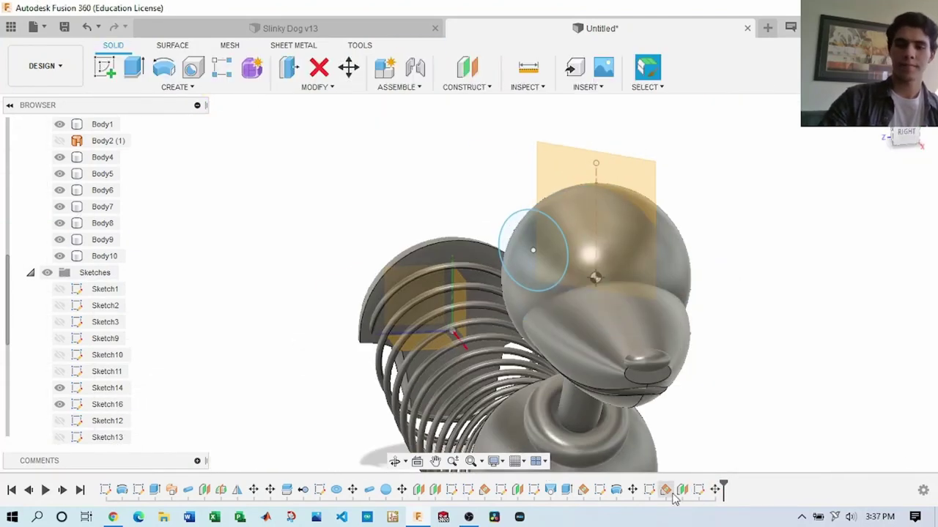
click(704, 370)
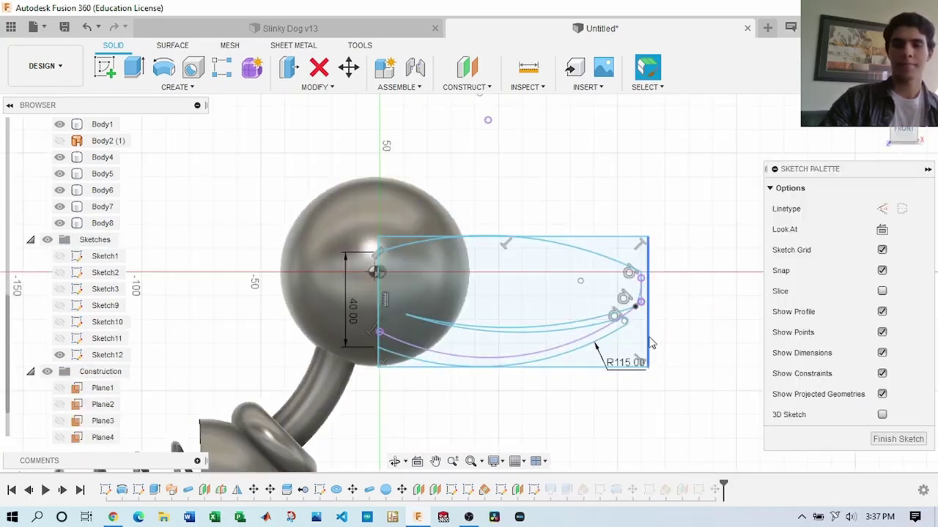
double_click(517, 491)
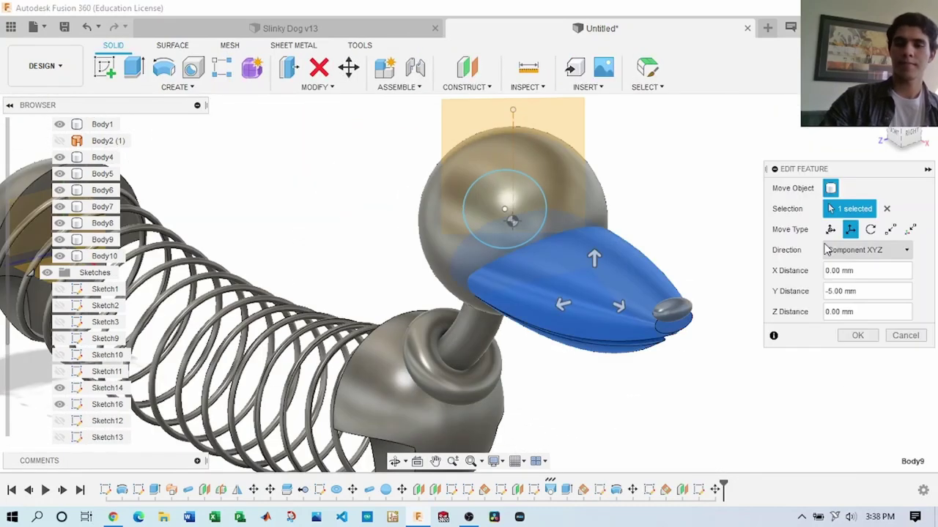
click(663, 313)
scroll(498, 314, up, 5)
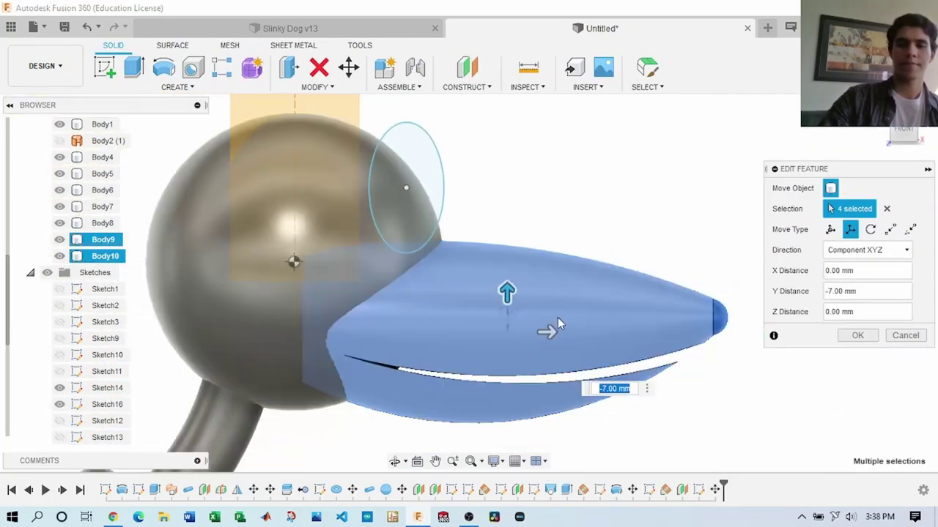
drag(498, 314, 492, 263)
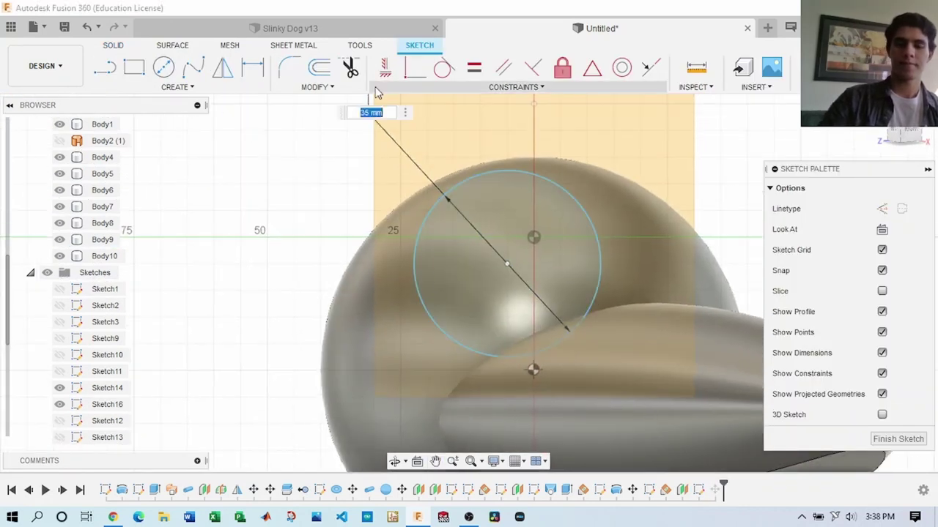
scroll(546, 244, down, 3)
Step: Reopen Sketch16 and pick its eye circle profile
click(898, 439)
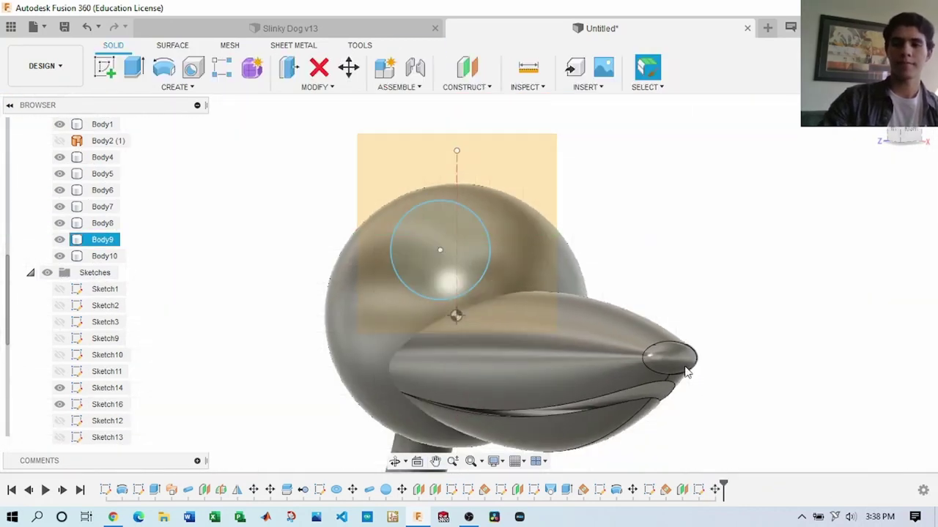
double_click(360, 167)
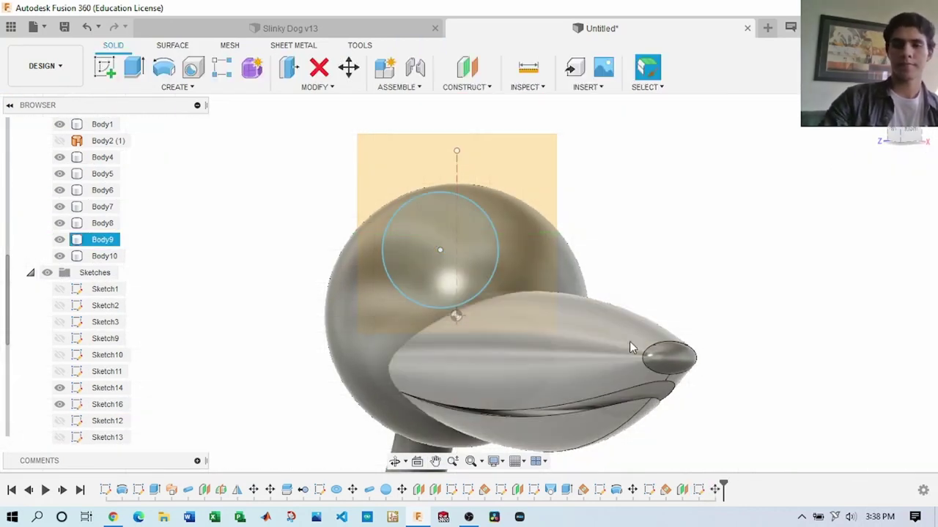
click(410, 279)
Step: Extrude the Sketch16 eye circle as a cut 50 mm into the head
key(e)
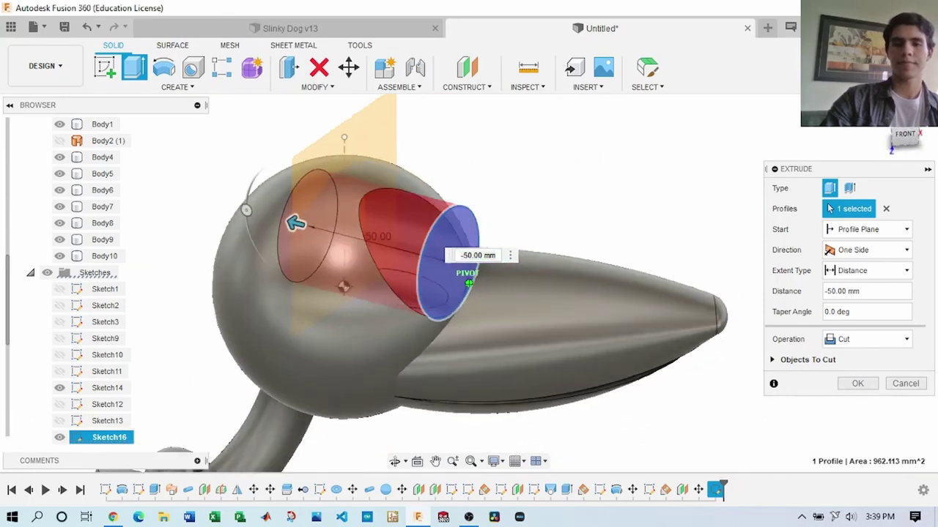
shift+middle_drag(440, 249, 906, 207)
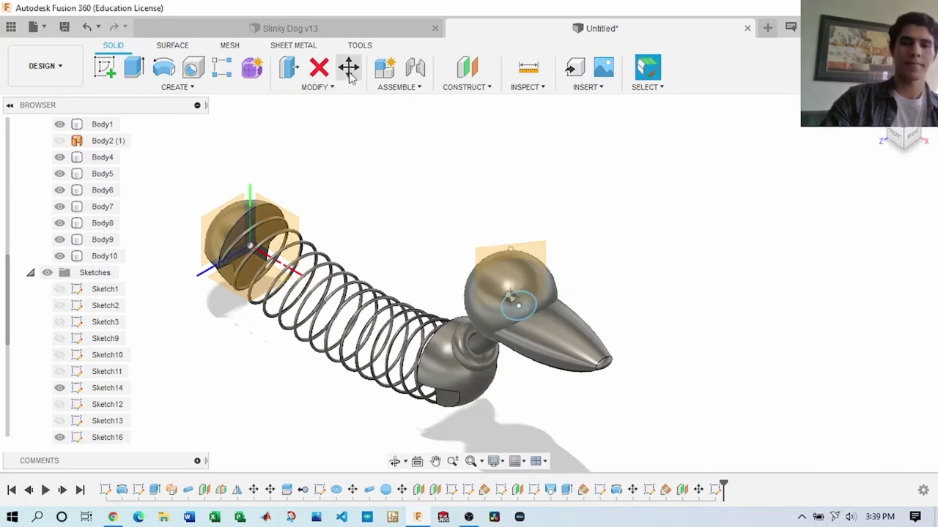
click(349, 68)
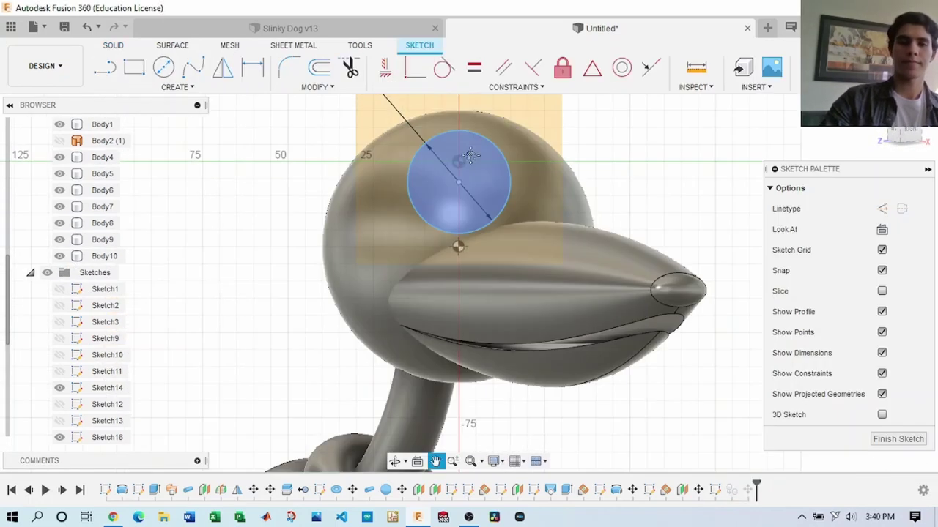
Step: Try the arc and circle sketch tools on the eye sketch, then cancel the extrusion
click(175, 87)
click(242, 147)
scroll(420, 227, down, 1)
key(Escape)
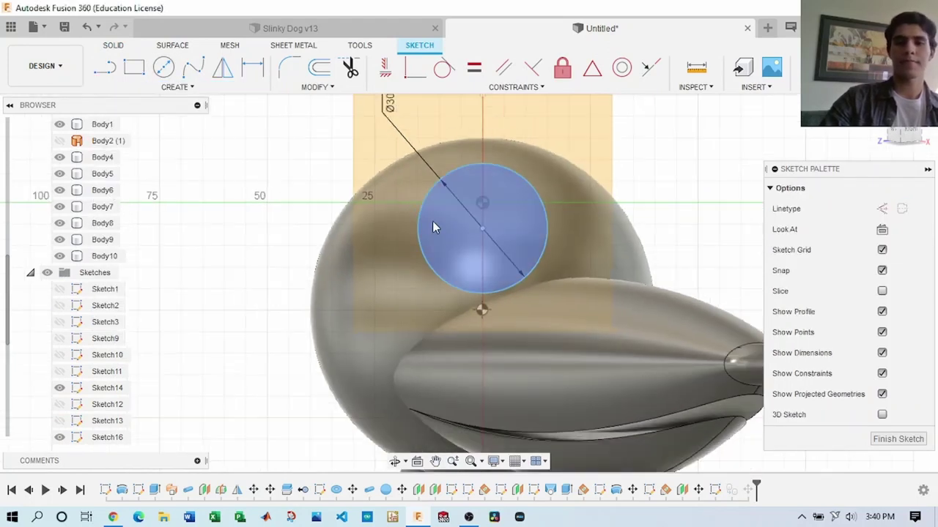
key(c)
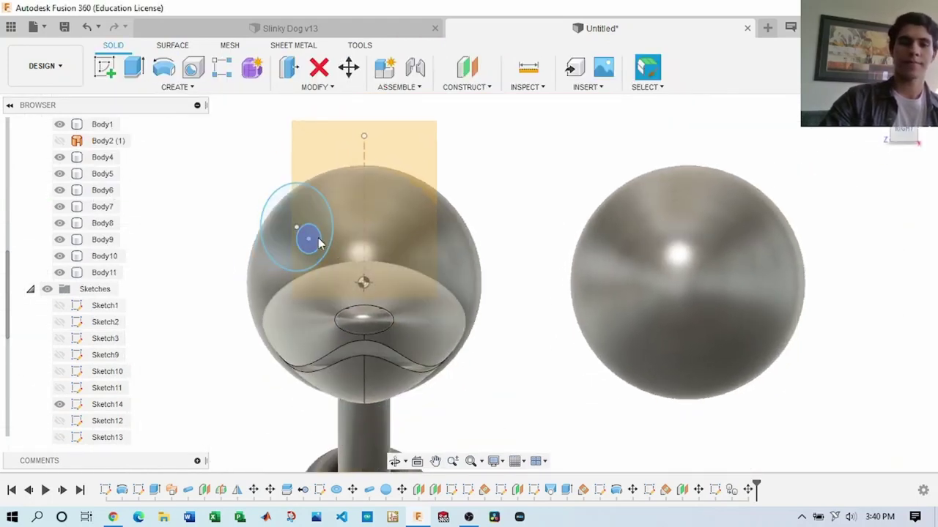
click(297, 220)
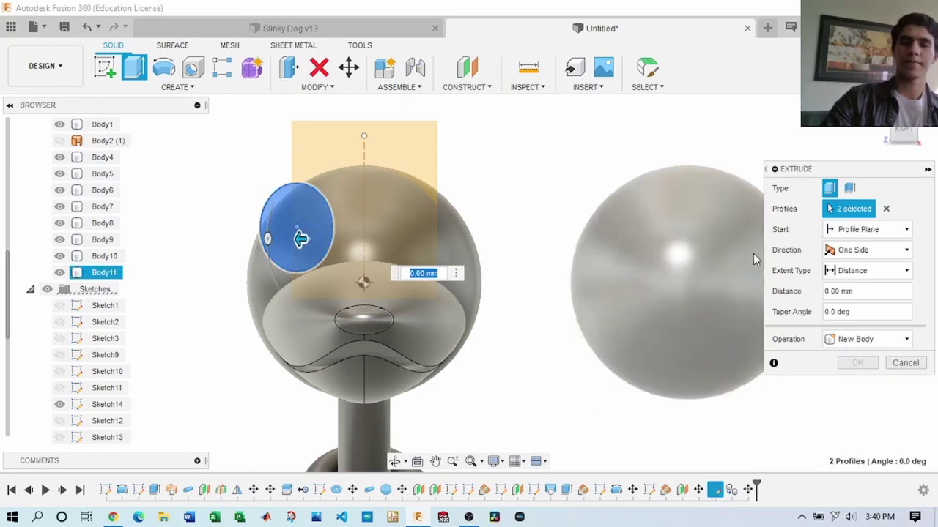
shift+middle_drag(303, 236, 515, 221)
key(Escape)
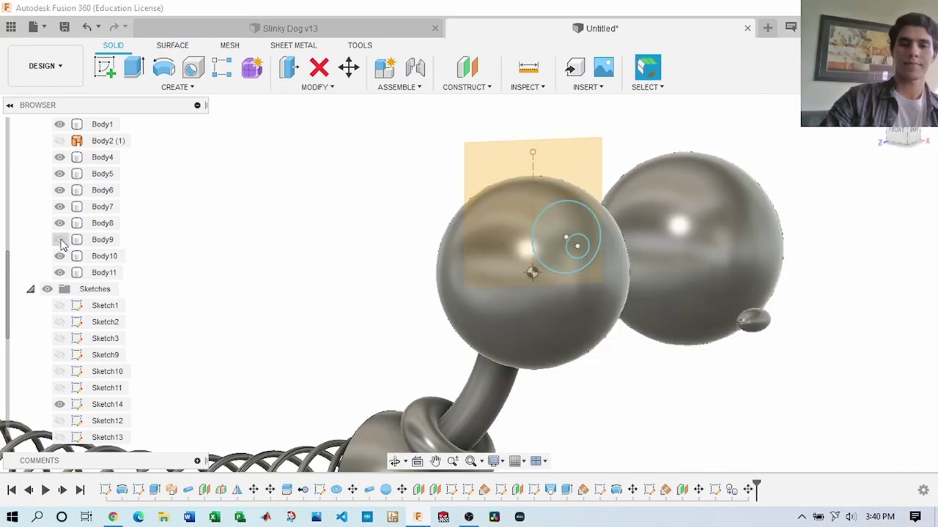
Step: Extrude the circle profile into the head as a cylinder and review its extrude settings
click(145, 67)
click(576, 246)
drag(638, 276, 732, 309)
key(Return)
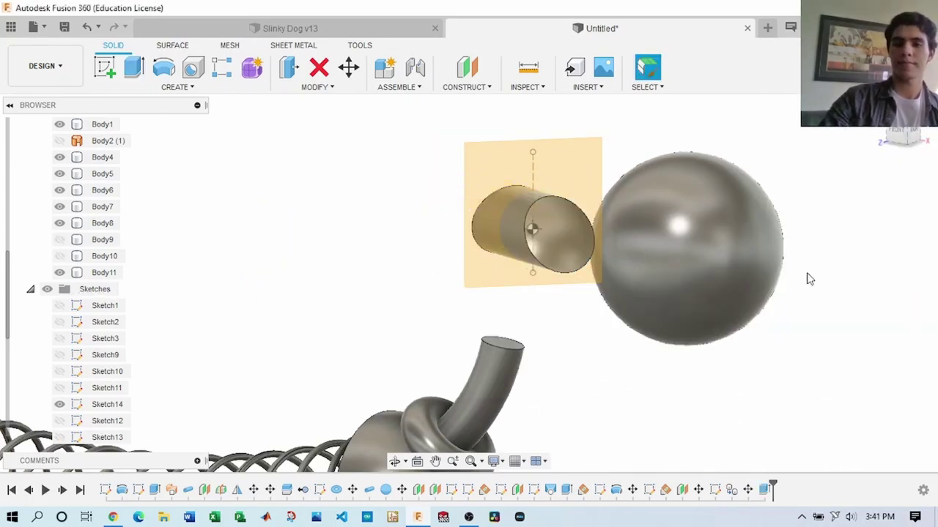
shift+middle_drag(806, 276, 640, 234)
right_click(714, 489)
click(795, 344)
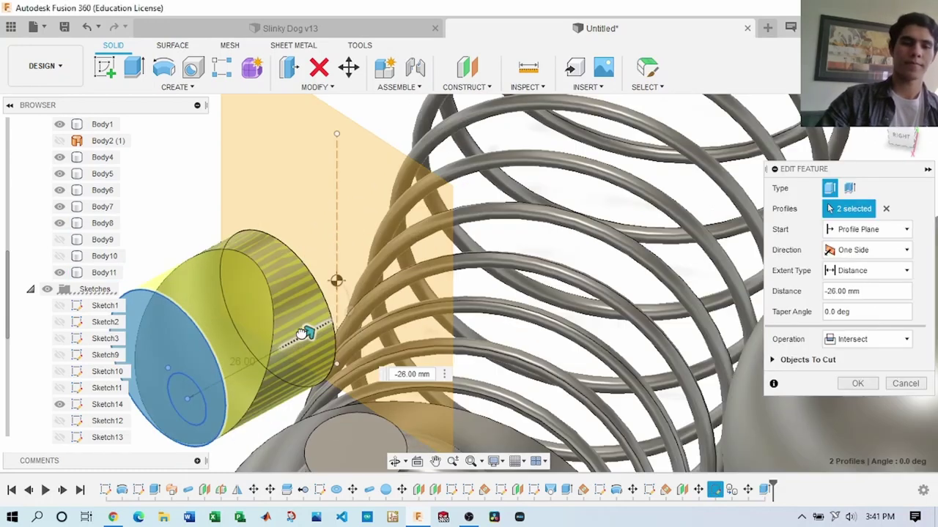
click(857, 382)
Step: Copy the sphere 110 mm along Z with Move/Copy
click(847, 259)
key(m)
click(831, 332)
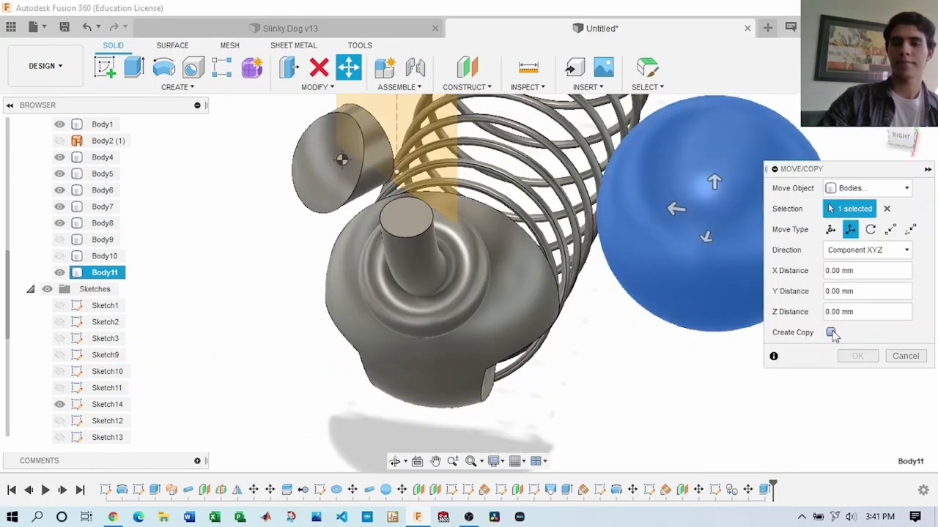
click(864, 311)
text(110)
click(857, 356)
shift+middle_drag(857, 356, 575, 341)
Step: Extrude the eye circle profile about 25.69 mm
click(432, 174)
key(e)
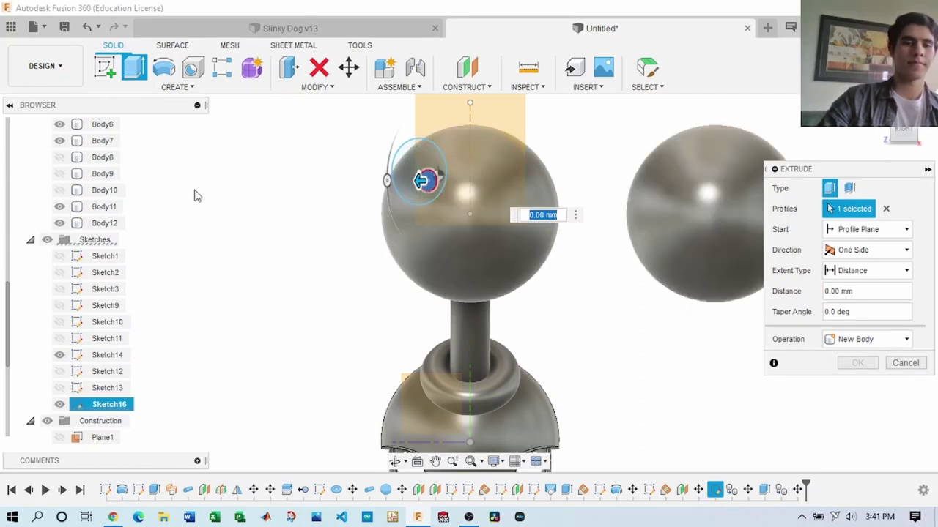
drag(366, 182, 387, 168)
scroll(387, 168, up, 3)
key(Return)
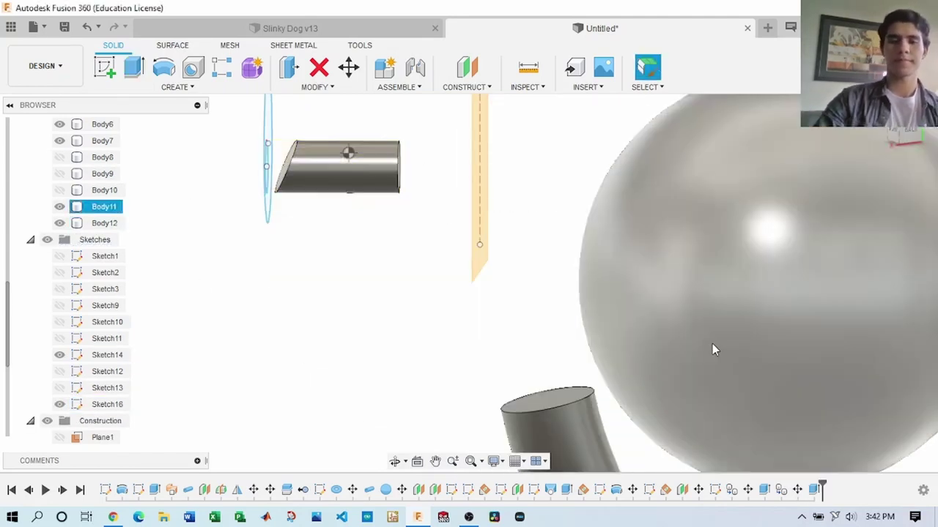
scroll(715, 350, down, 5)
scroll(600, 227, down, 2)
Step: Move the sphere body onto the cylinder
click(791, 268)
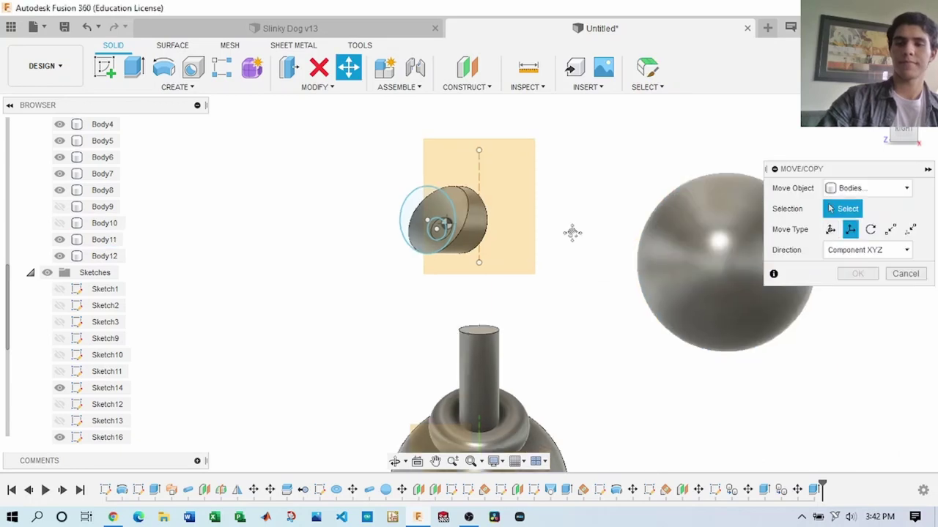
click(663, 256)
key(Return)
shift+middle_drag(850, 310, 594, 319)
Step: Cut the eye profiles about 14 mm into the head
key(e)
scroll(593, 319, up, 3)
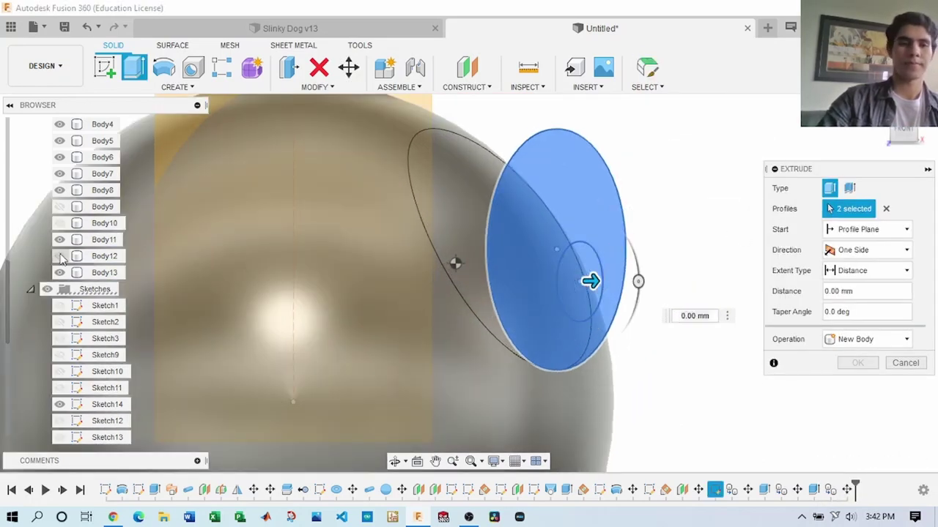
drag(591, 281, 553, 275)
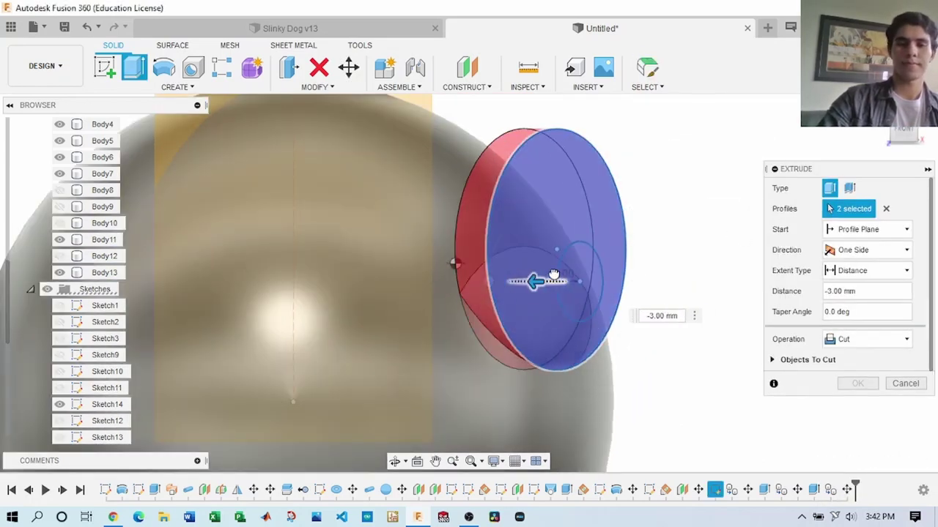
shift+middle_drag(59, 196, 329, 306)
drag(329, 305, 375, 321)
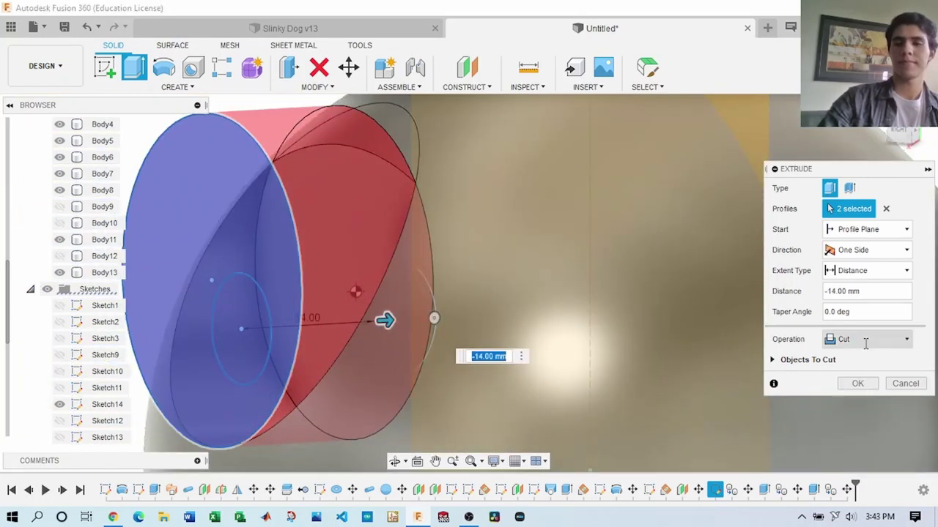
click(842, 385)
scroll(831, 389, down, 3)
mouse_move(266, 400)
shift+middle_down()
mouse_move(422, 308)
mouse_move(732, 210)
shift+middle_up()
Step: Make another copy of the sphere pushed 110 mm along Z
right_click(733, 210)
click(674, 230)
click(628, 220)
click(830, 332)
drag(628, 220, 491, 243)
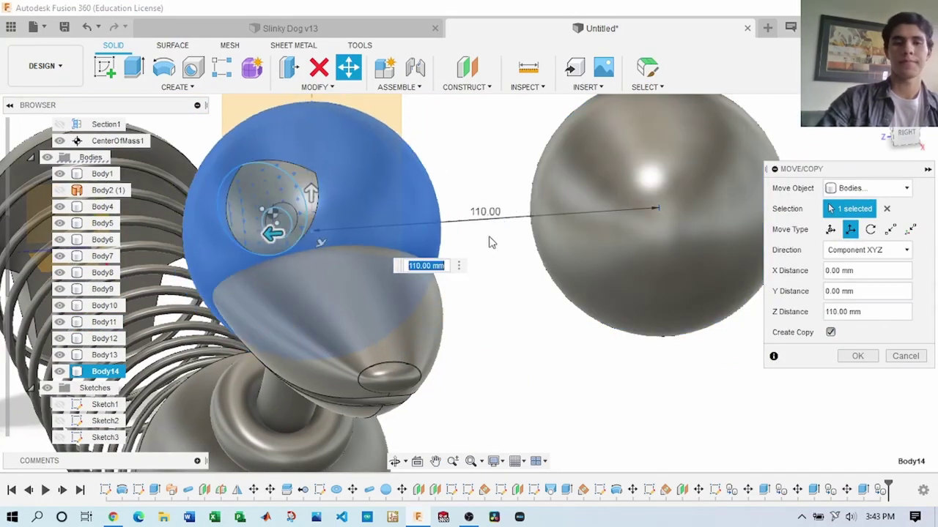
mouse_move(491, 243)
shift+middle_down()
mouse_move(469, 278)
mouse_move(439, 293)
shift+middle_up()
key(Return)
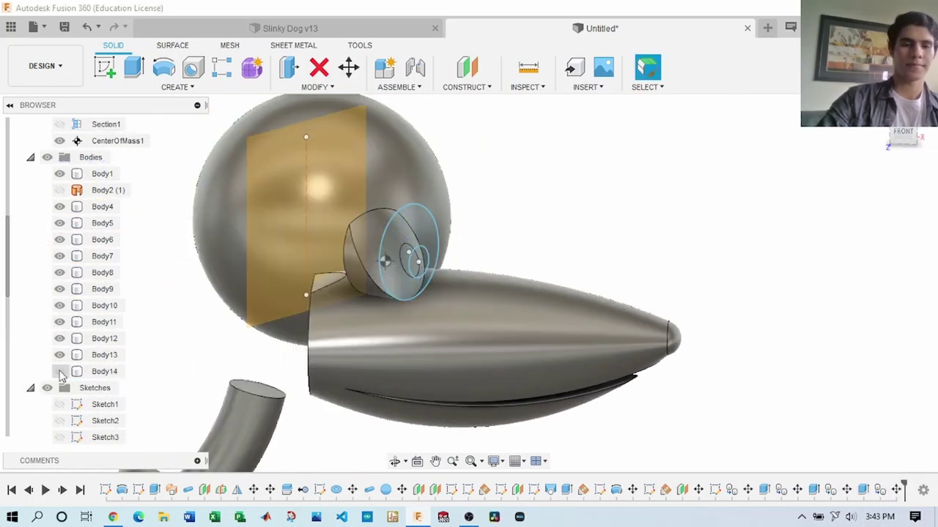
Step: Hide Body14, the front sphere and Body11, then undo those visibility changes
click(59, 372)
click(60, 355)
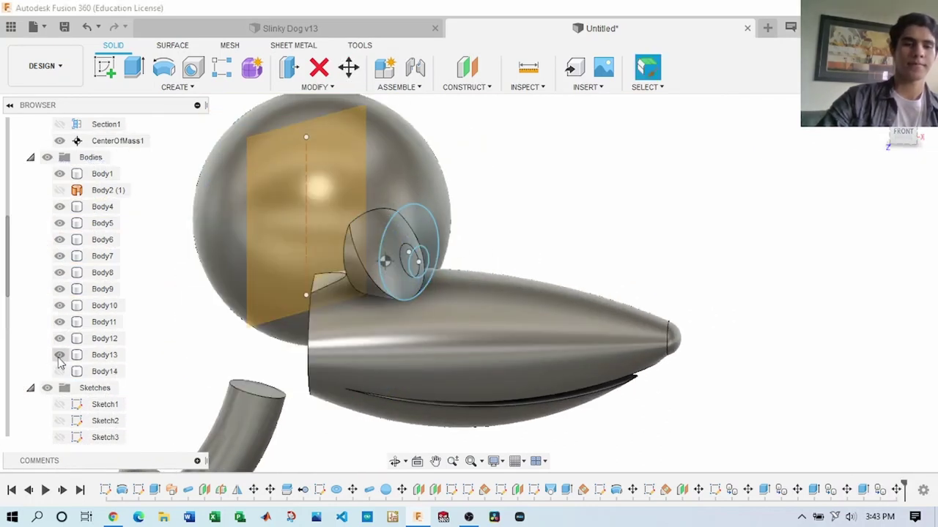
click(60, 322)
click(83, 32)
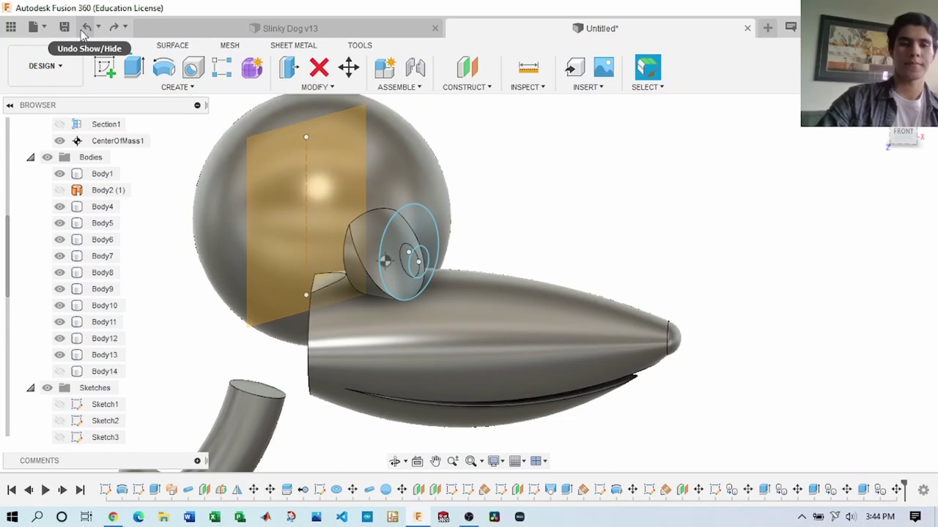
click(82, 32)
click(82, 32)
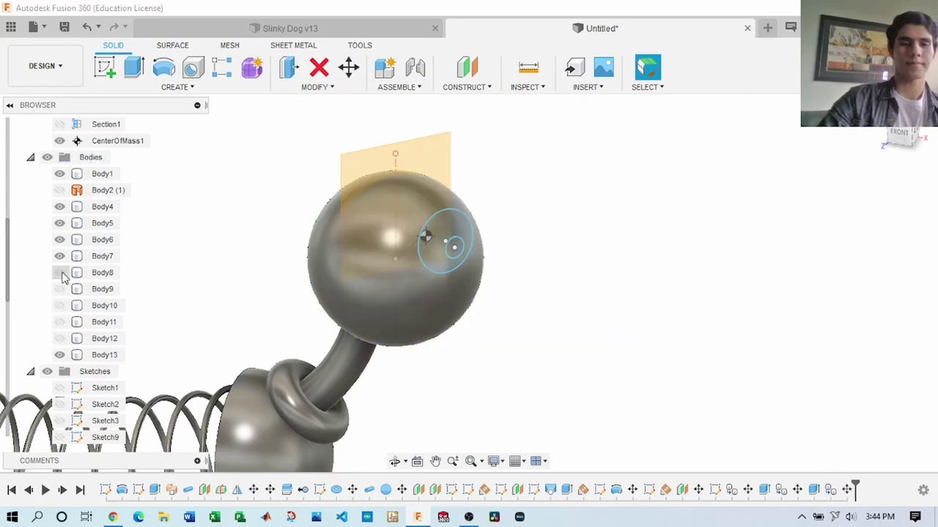
Step: Extrude the eye profiles with Intersect, keeping only the overlap with the head
key(e)
click(443, 246)
scroll(469, 219, up, 3)
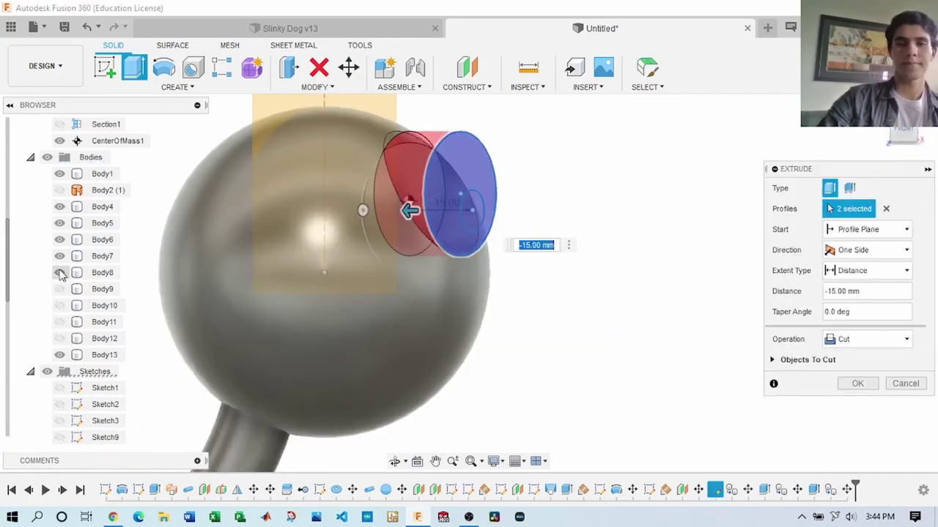
shift+middle_drag(220, 249, 530, 206)
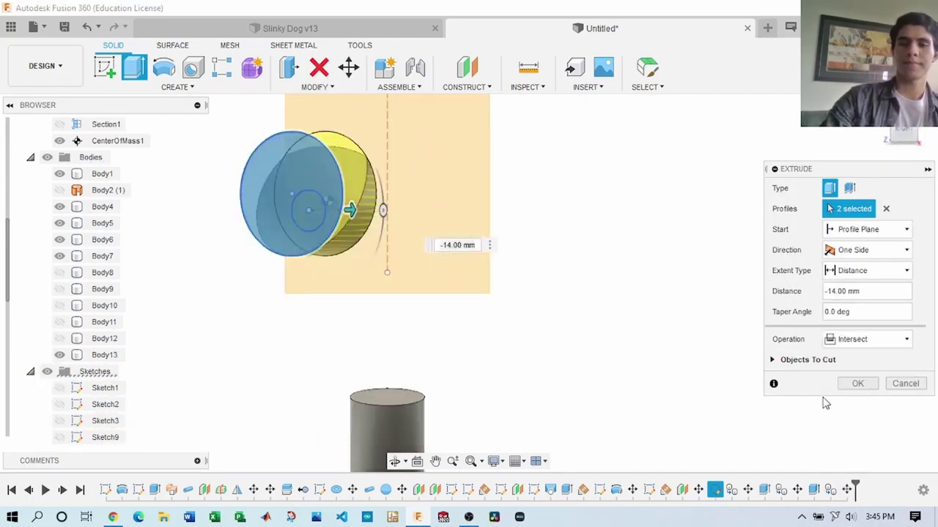
click(857, 383)
click(718, 306)
Step: Try the Move tool without applying it, then turn to a flat side view of the dog
key(m)
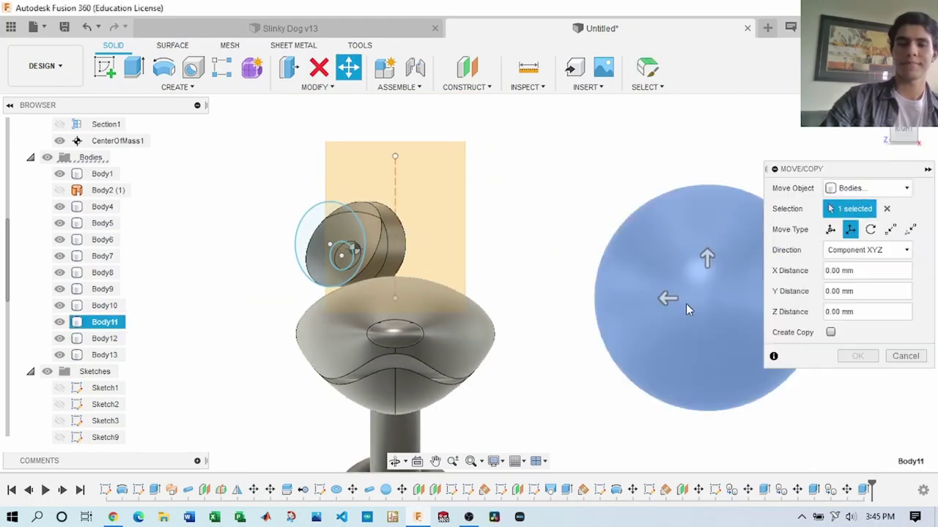
key(Escape)
shift+middle_drag(686, 303, 744, 237)
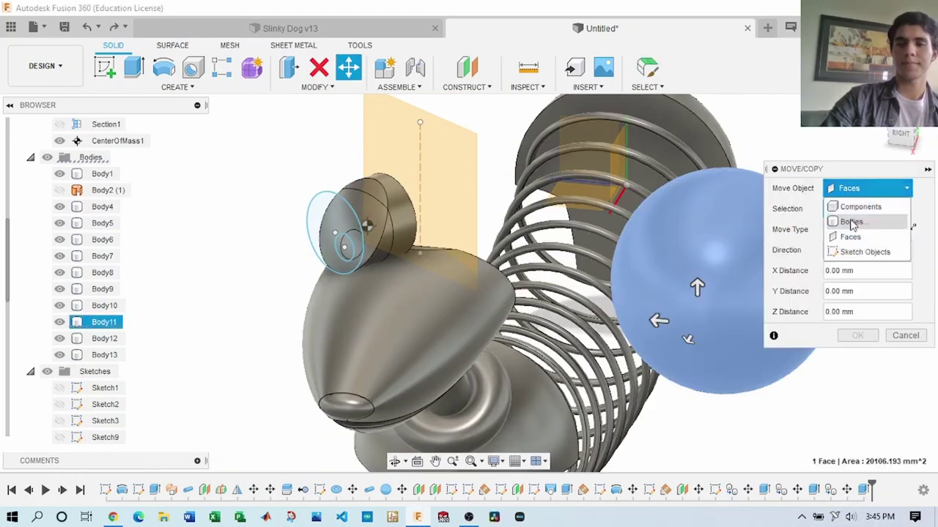
click(852, 224)
key(Escape)
shift+middle_drag(367, 224, 652, 341)
Step: Create an offset plane from the XZ plane and start a sketch on it
click(236, 355)
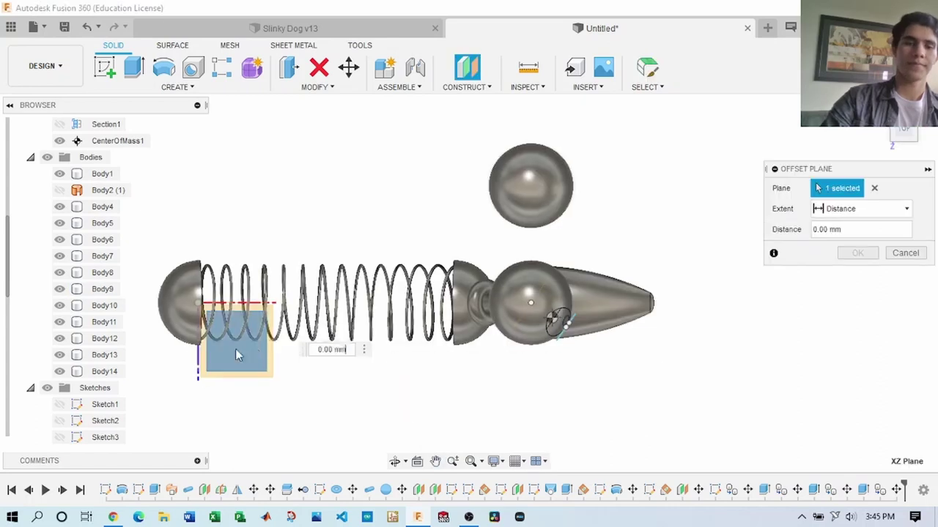
shift+middle_drag(237, 355, 424, 320)
click(857, 273)
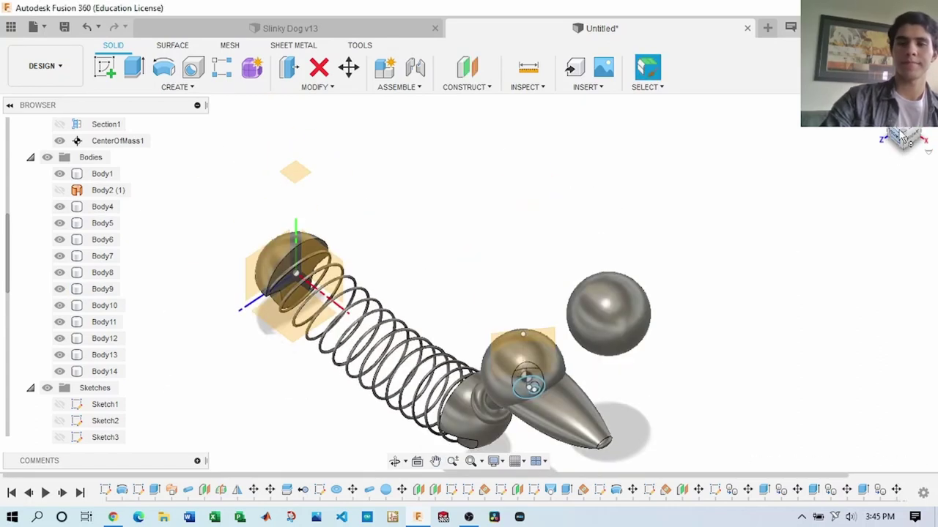
click(105, 67)
Step: Draw a three-point eyebrow arc above the eye and shift it slightly
scroll(718, 276, up, 5)
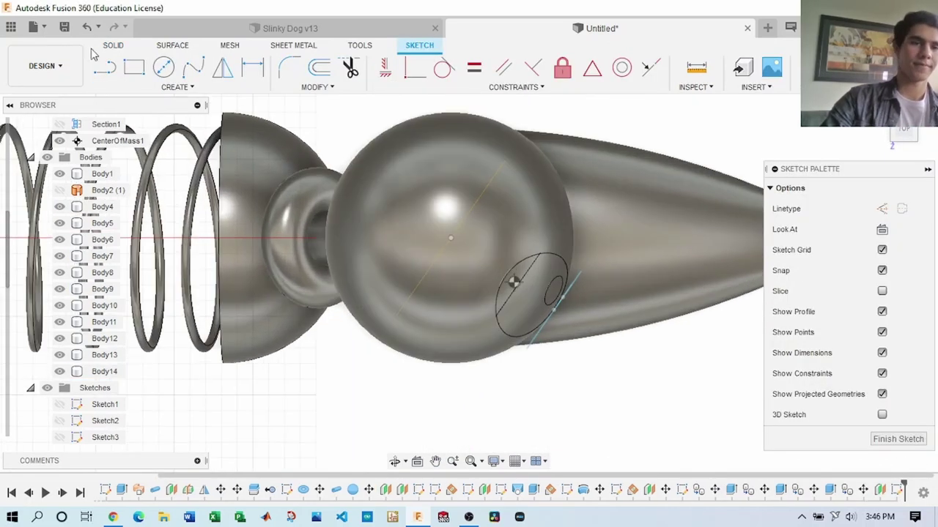
click(178, 87)
click(247, 146)
scroll(522, 239, up, 3)
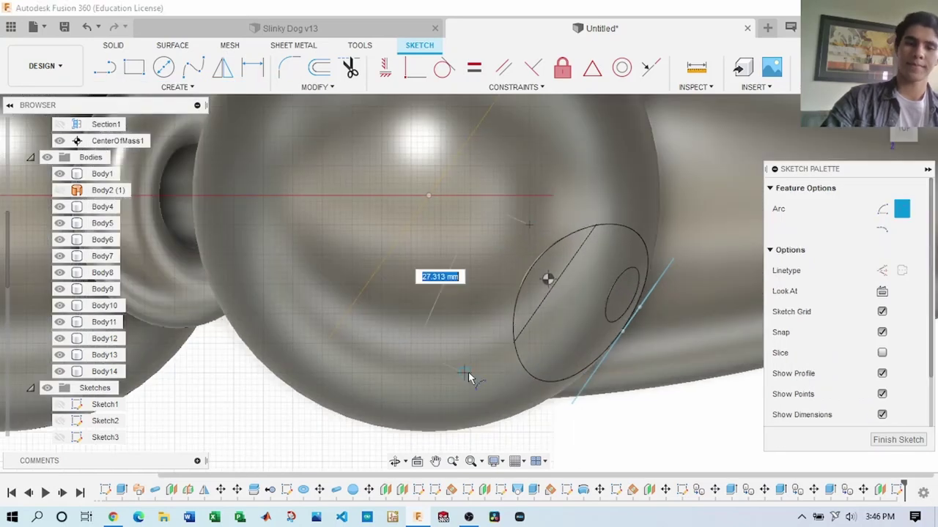
click(178, 86)
click(249, 143)
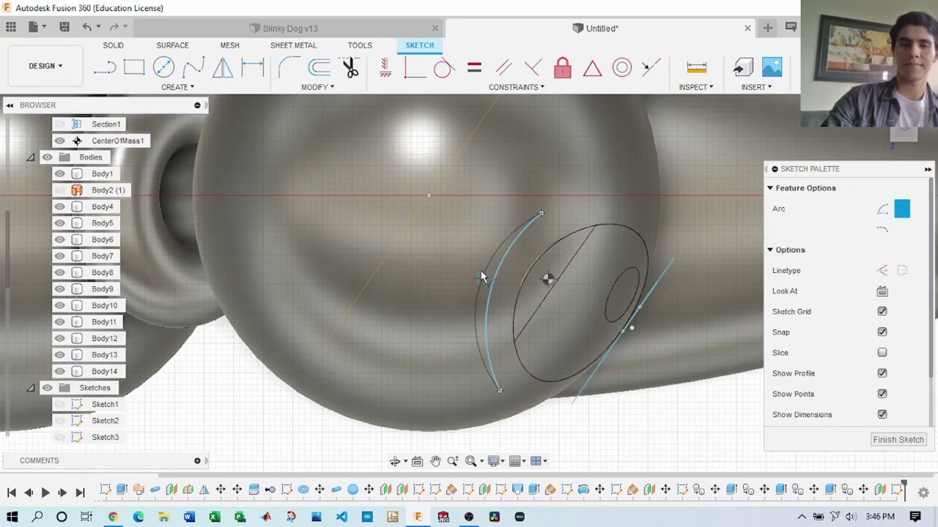
key(m)
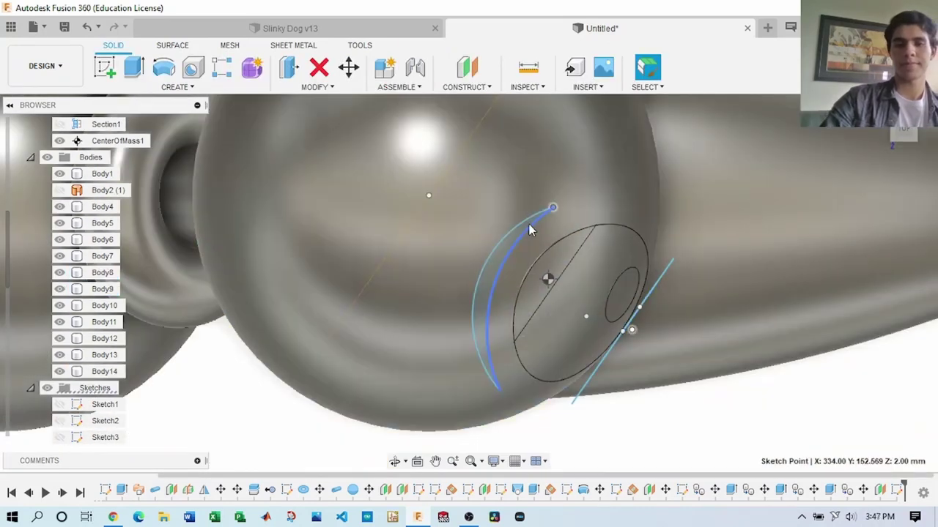
click(868, 188)
click(865, 251)
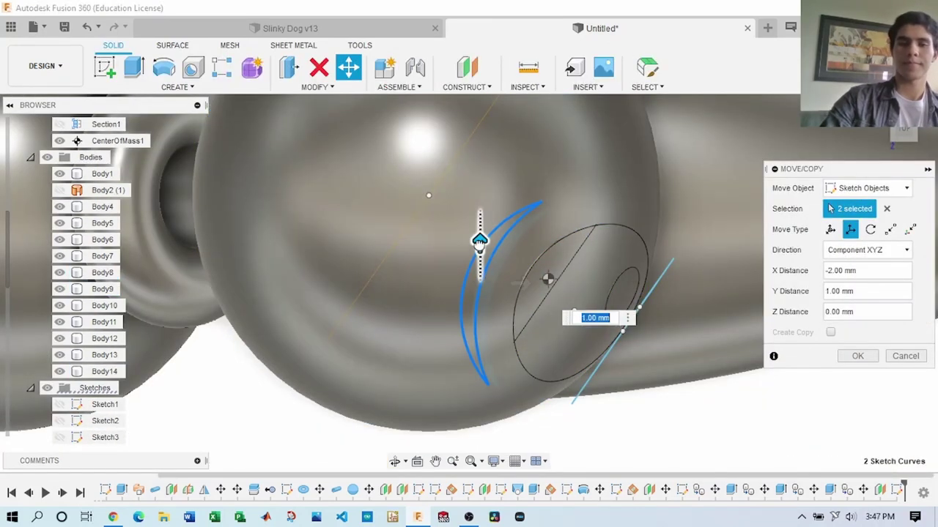
Step: Cut the eyebrow profile -35 mm into the head, hiding and reshowing bodies around it
key(e)
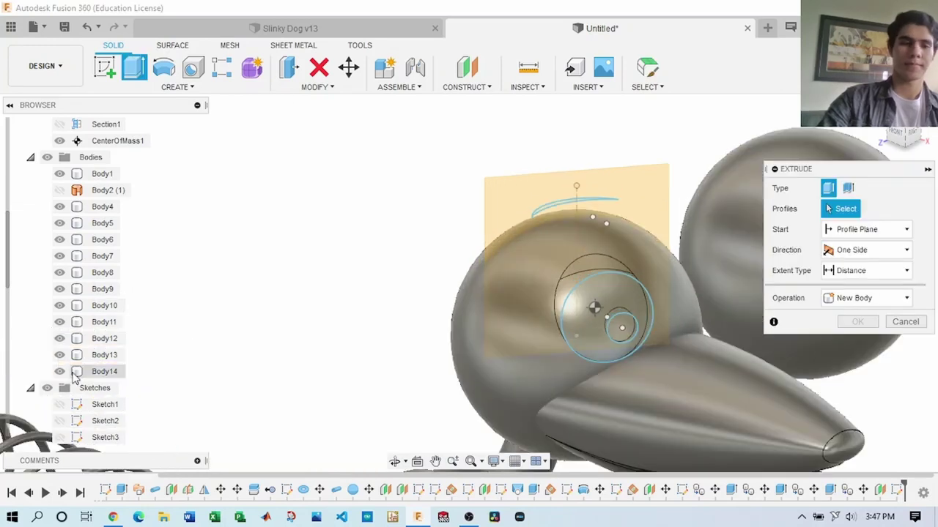
drag(62, 339, 61, 312)
drag(557, 207, 533, 313)
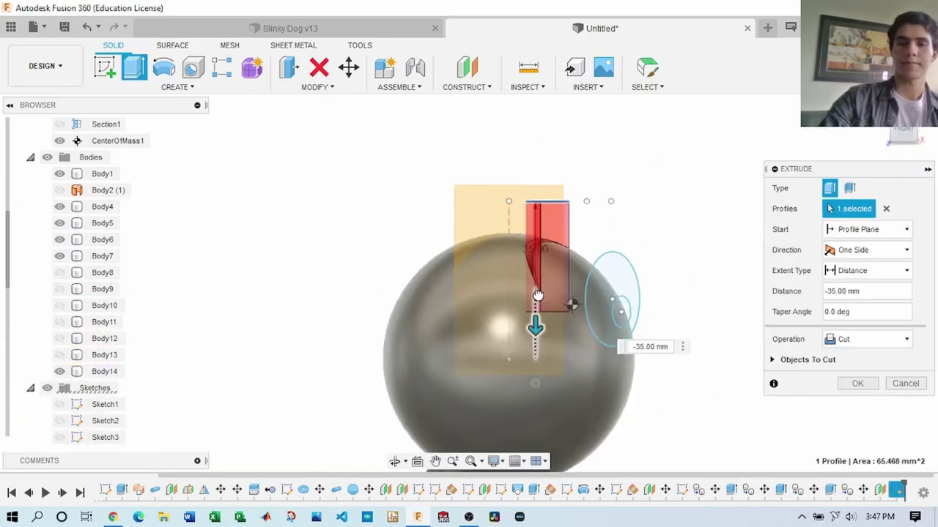
key(Return)
drag(61, 313, 62, 273)
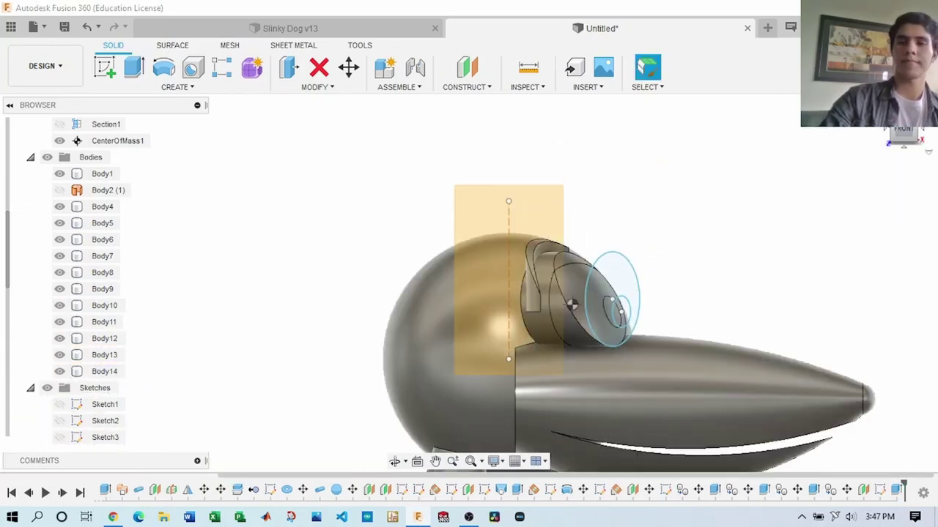
shift+middle_drag(425, 308, 469, 312)
click(573, 213)
Step: Confirm the head sphere move
key(m)
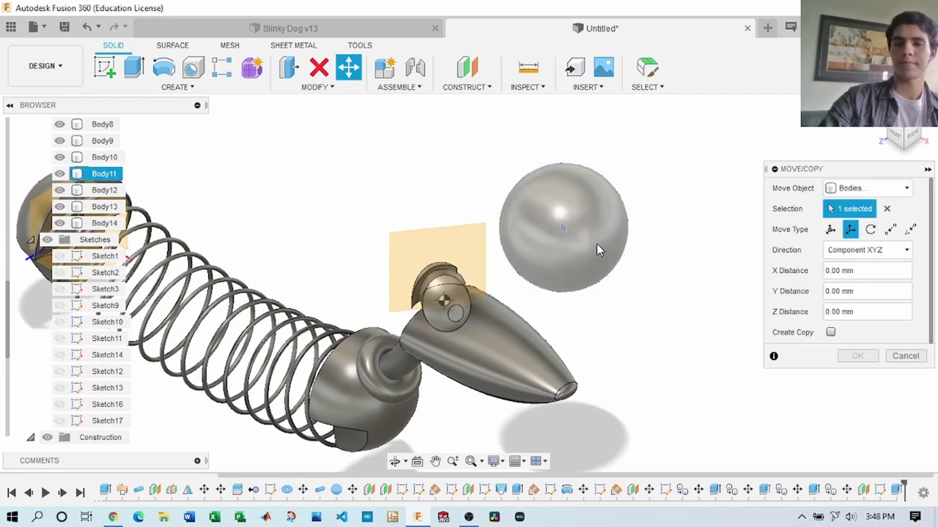
key(Return)
shift+middle_drag(476, 241, 378, 240)
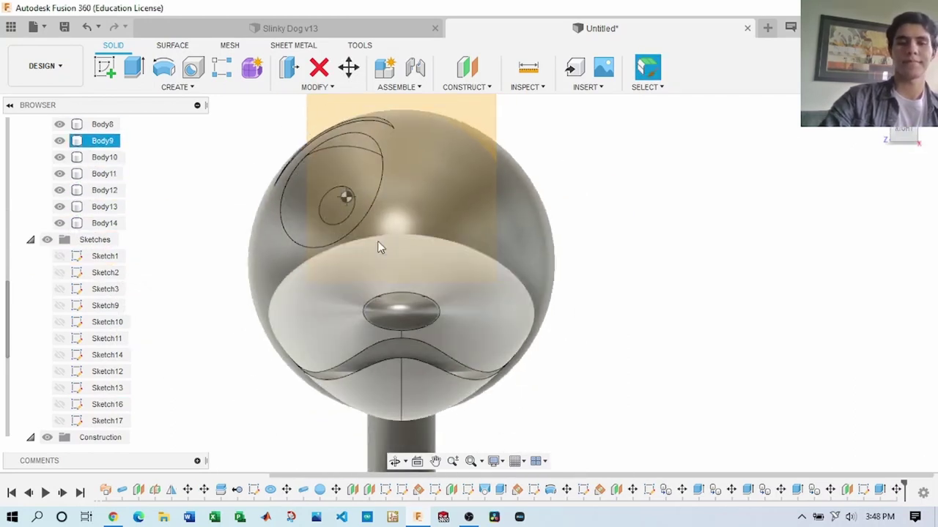
Step: Offset surfaces from the head's eye faces, hide the construction plane, and view from Right
click(175, 86)
click(173, 45)
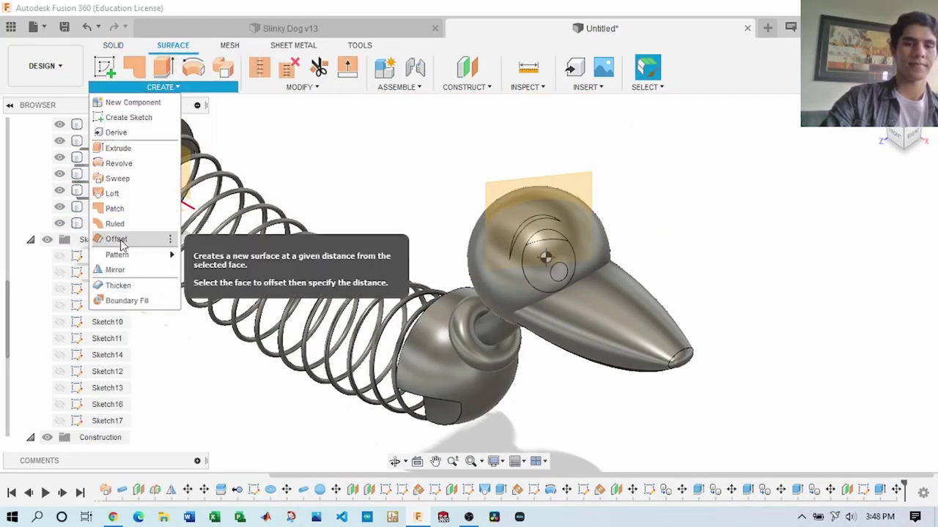
click(116, 240)
scroll(534, 206, up, 5)
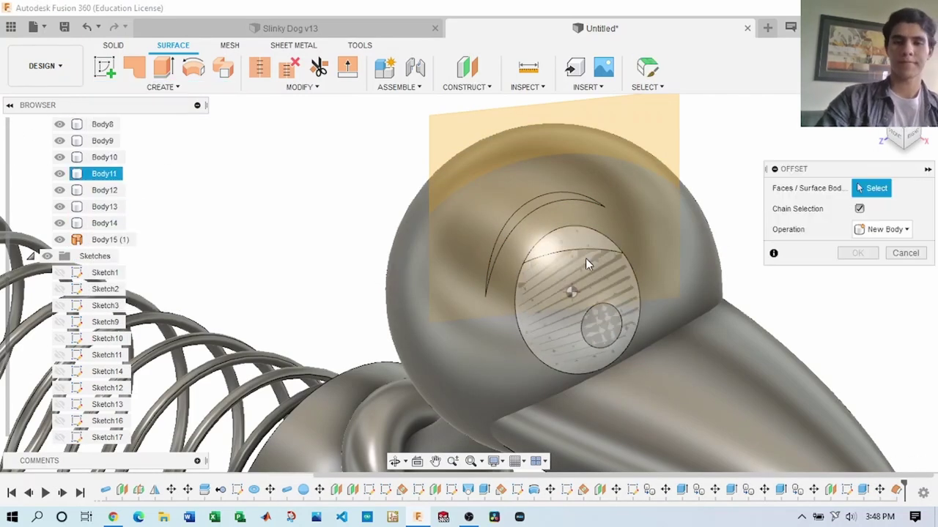
key(Return)
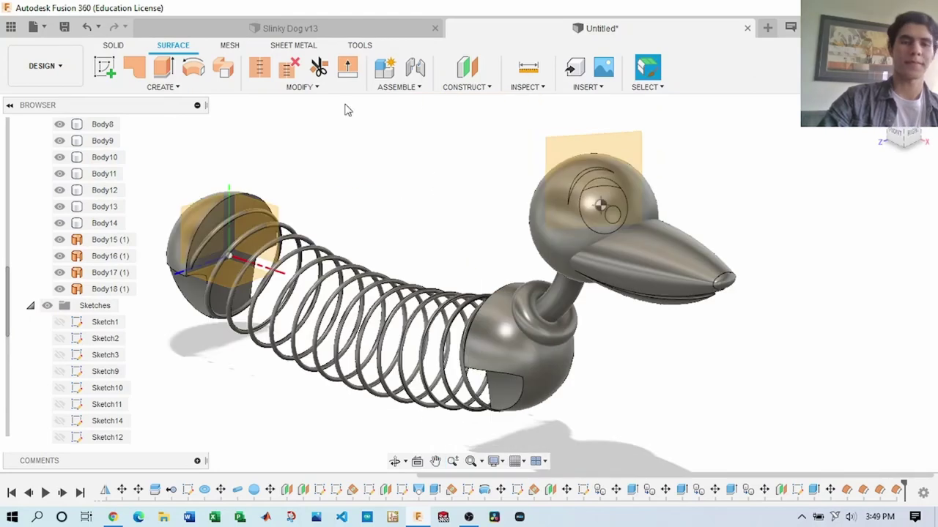
click(59, 387)
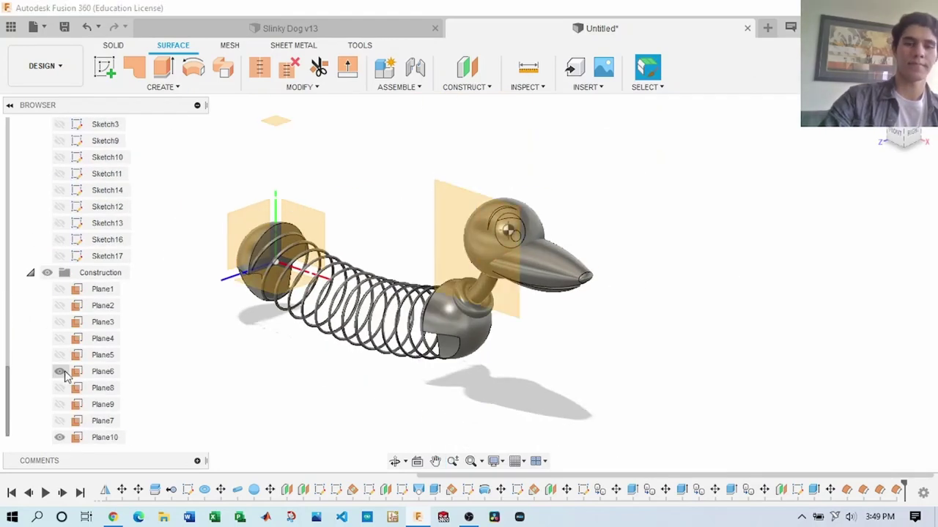
click(912, 134)
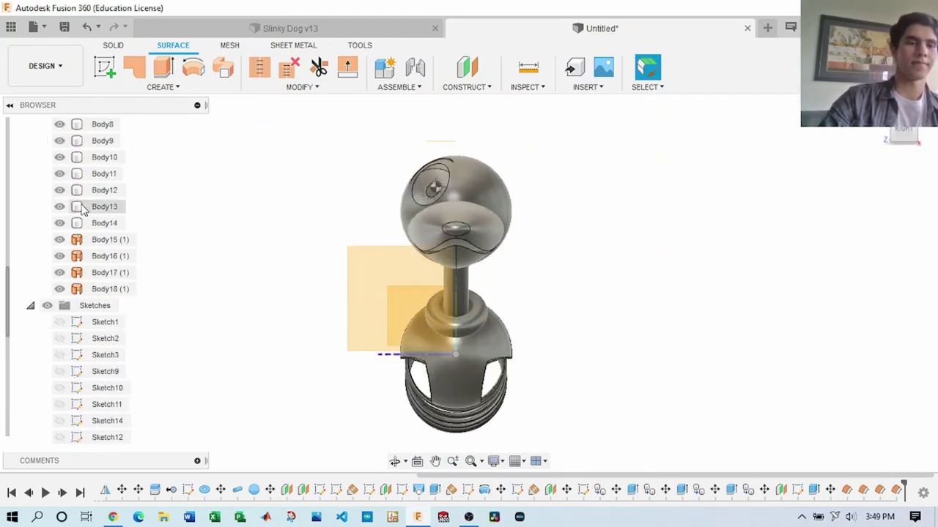
Step: Hide the centre of mass marker and sketch an S-shaped ear curve of arcs beside the head
click(60, 191)
click(164, 86)
click(174, 87)
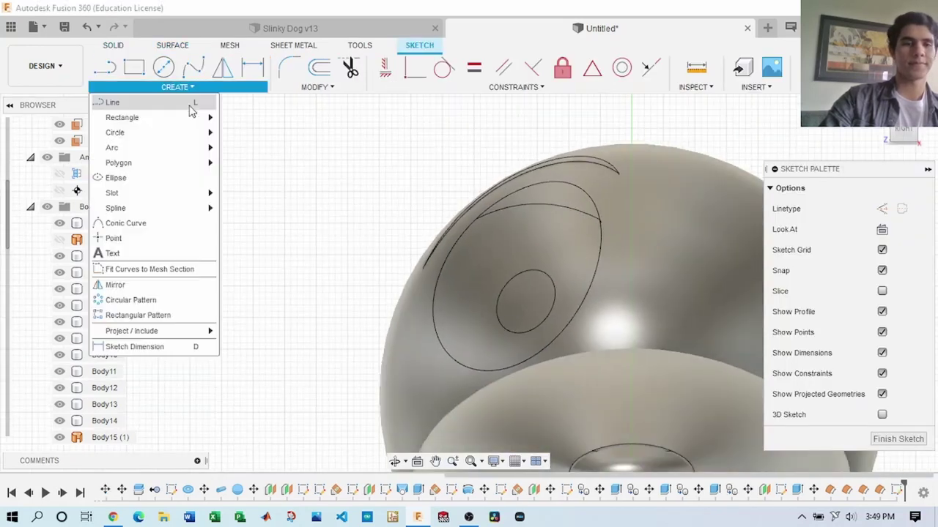
click(117, 147)
click(379, 159)
scroll(473, 188, down, 3)
scroll(440, 256, down, 2)
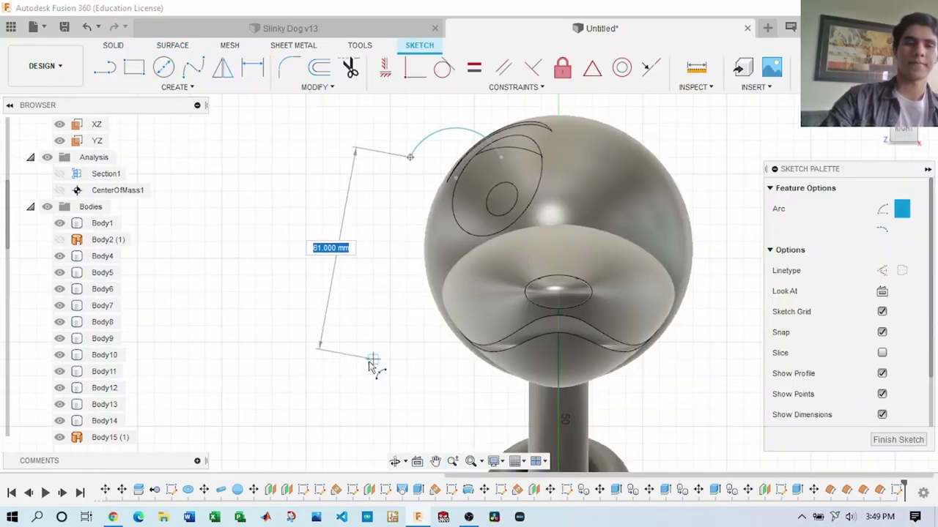
click(359, 326)
middle_drag(359, 326, 411, 236)
click(354, 277)
scroll(353, 277, down, 5)
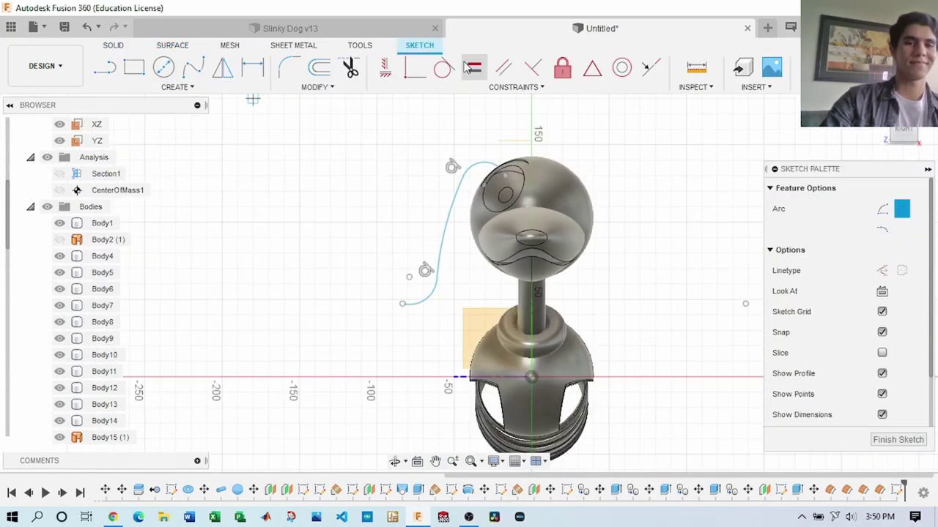
Step: Offset the ear curve 3 mm and cap its lower end with a small circle
key(Escape)
click(429, 293)
key(o)
scroll(734, 229, up, 5)
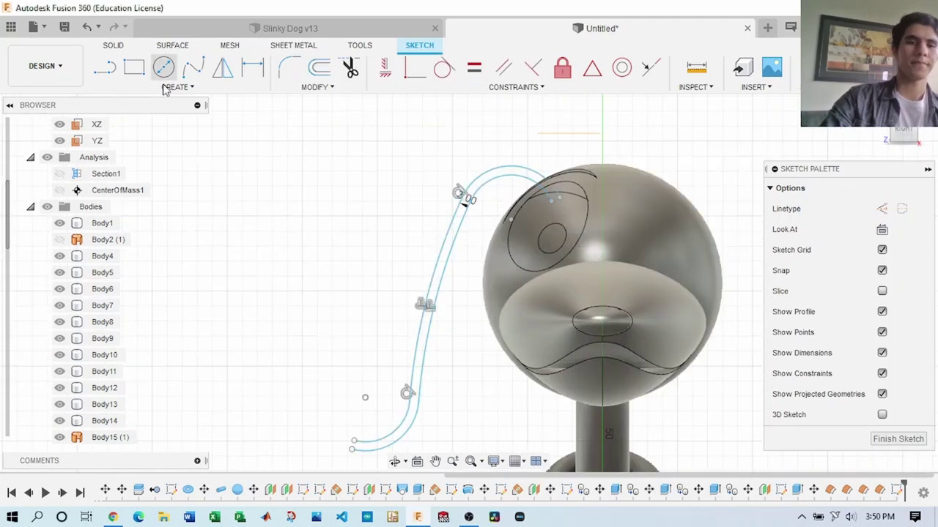
key(c)
scroll(549, 205, up, 3)
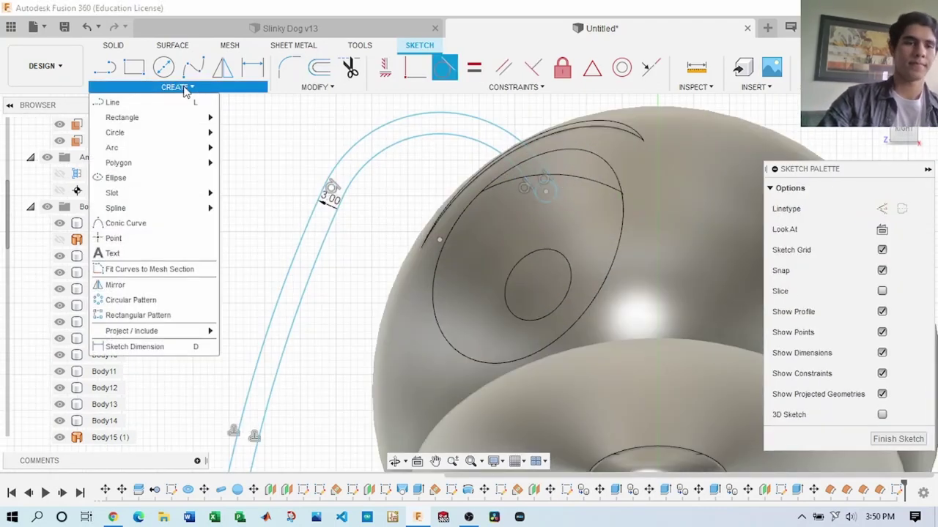
key(Escape)
middle_drag(265, 443, 266, 356)
scroll(257, 368, down, 5)
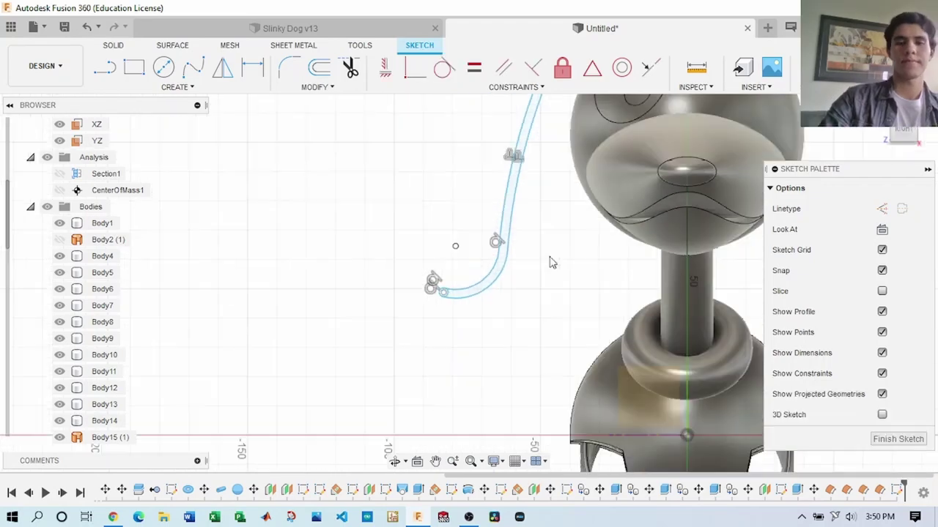
scroll(352, 387, up, 5)
scroll(521, 156, down, 5)
Step: Extrude the ear profile two sides, 30 mm and 10 mm, as a new body
key(e)
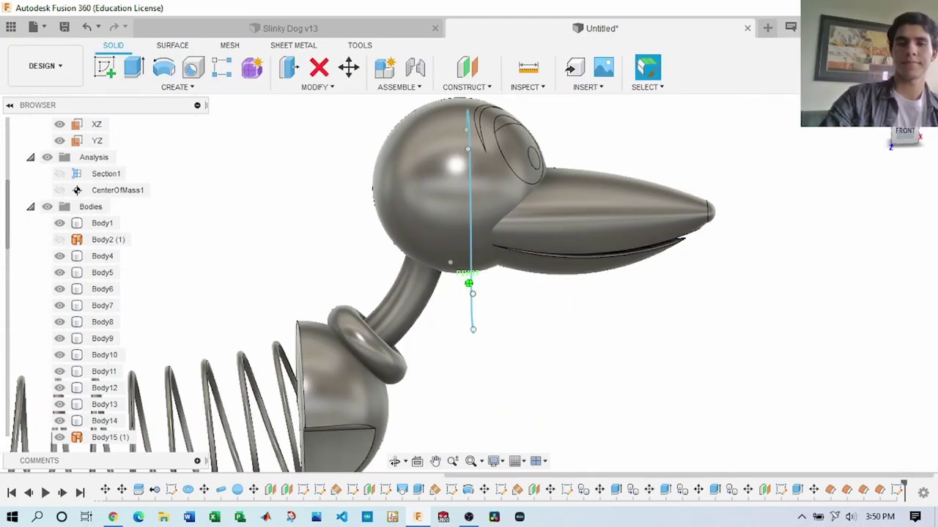
scroll(545, 178, up, 3)
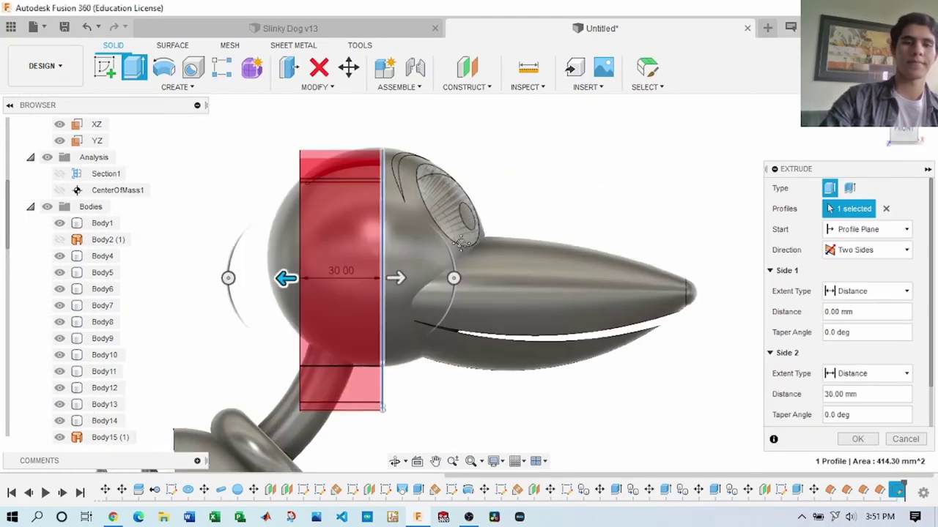
drag(393, 277, 425, 283)
shift+middle_drag(449, 269, 556, 341)
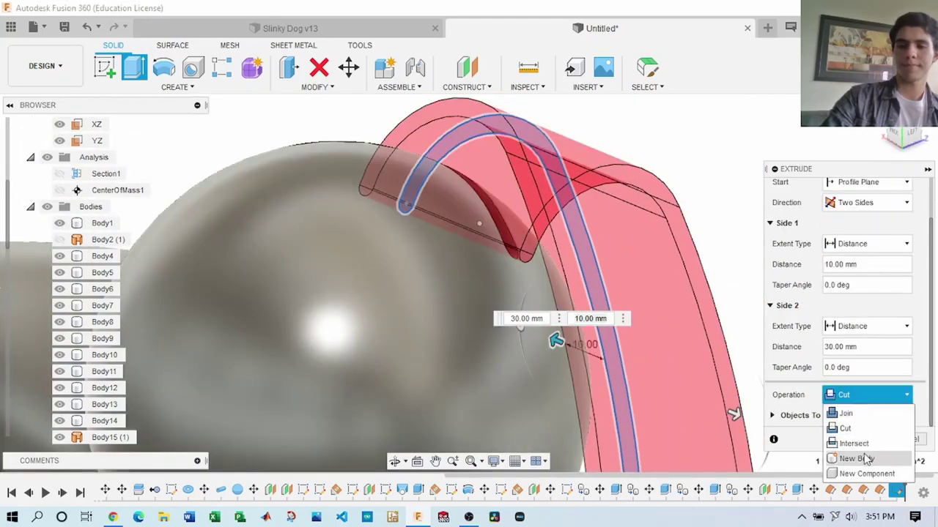
click(867, 458)
key(Return)
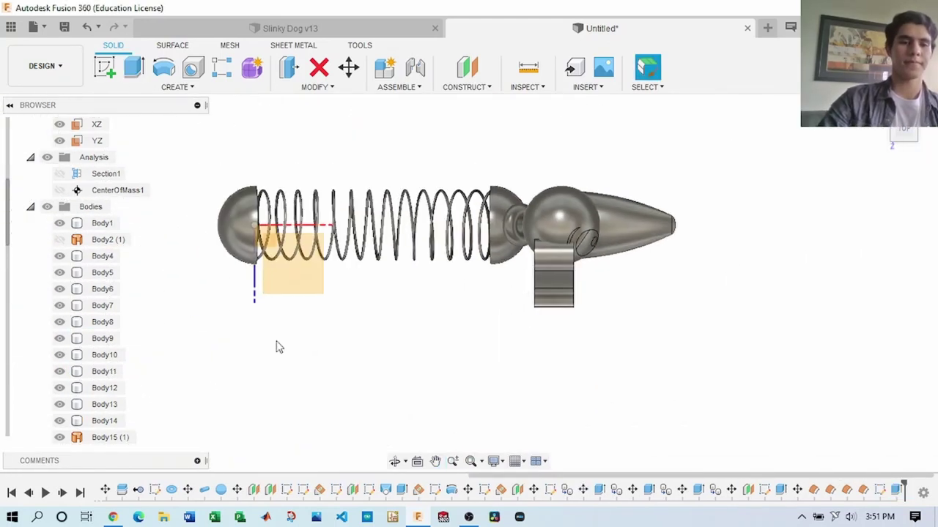
Step: Start a sketch on the plane and draw a 25 mm circle at the ear's top
click(102, 399)
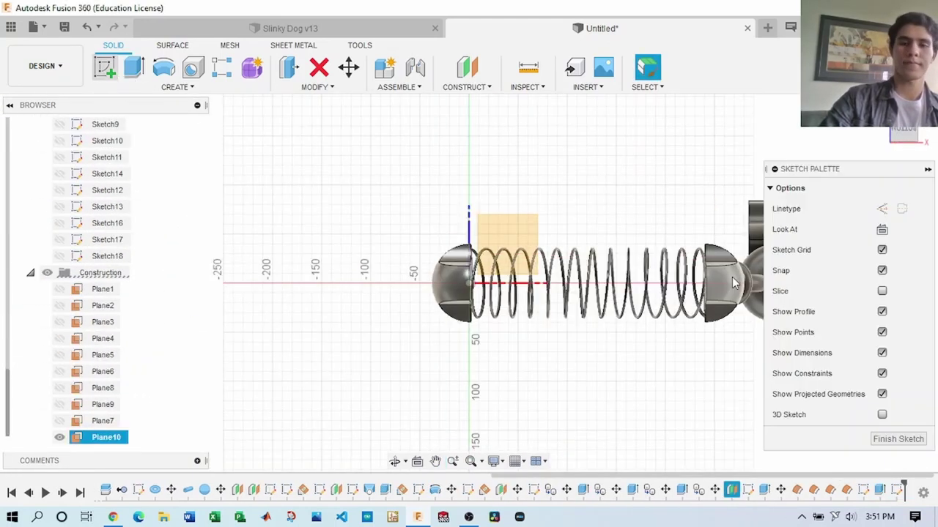
scroll(554, 363, up, 5)
key(c)
scroll(496, 193, down, 1)
click(489, 174)
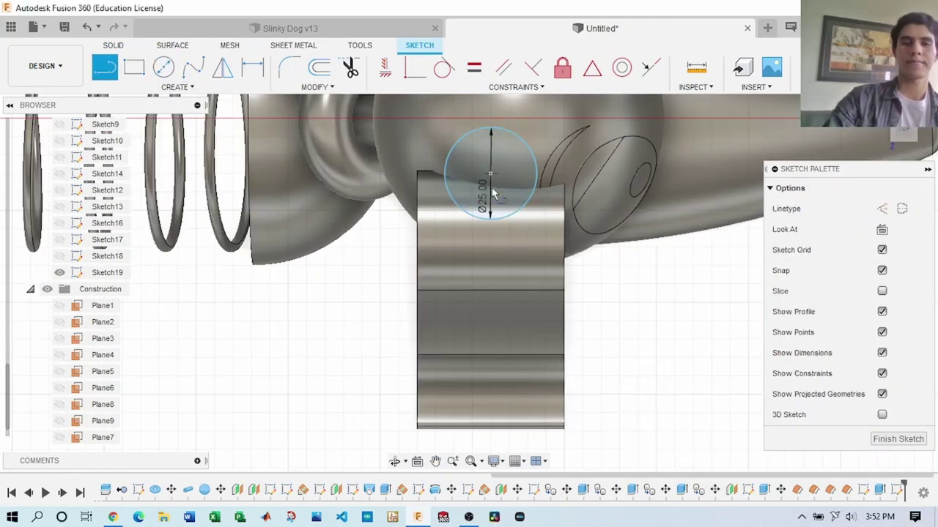
scroll(597, 111, down, 2)
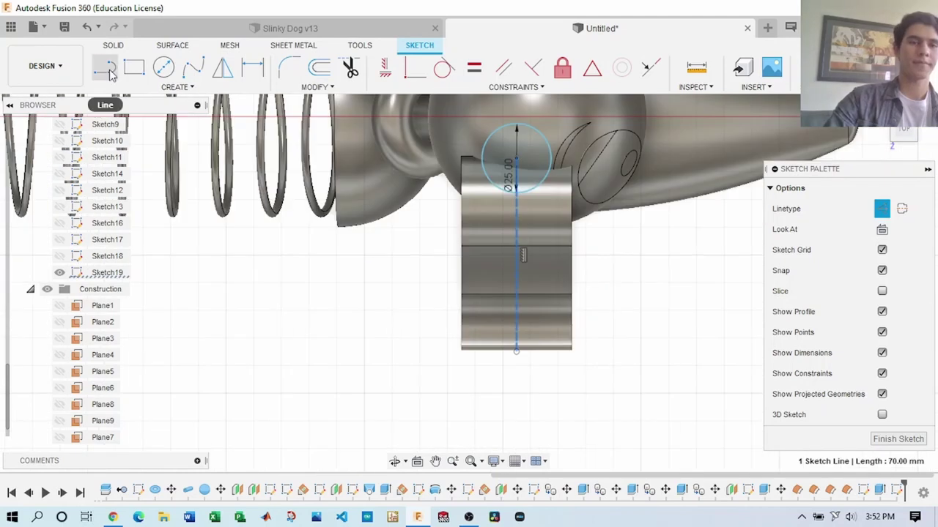
scroll(483, 261, up, 3)
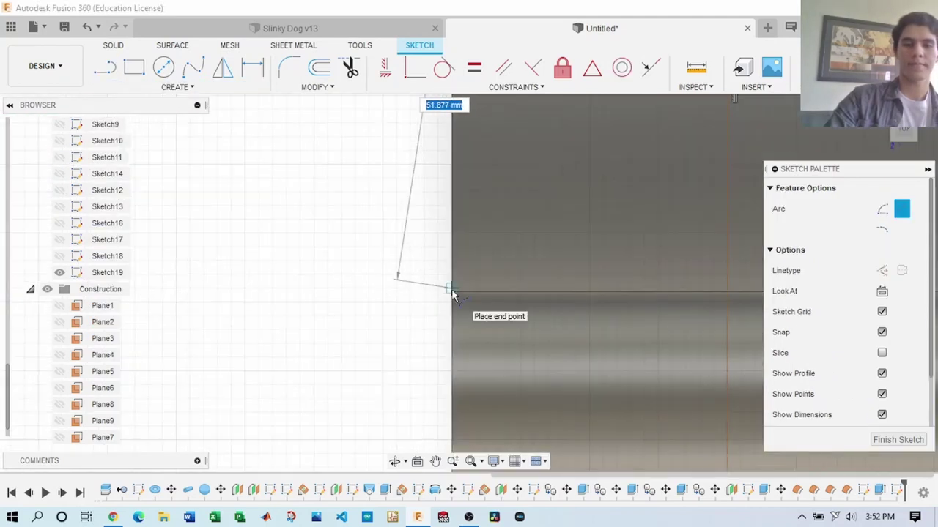
click(450, 287)
scroll(450, 287, down, 2)
scroll(504, 210, down, 1)
scroll(322, 106, down, 2)
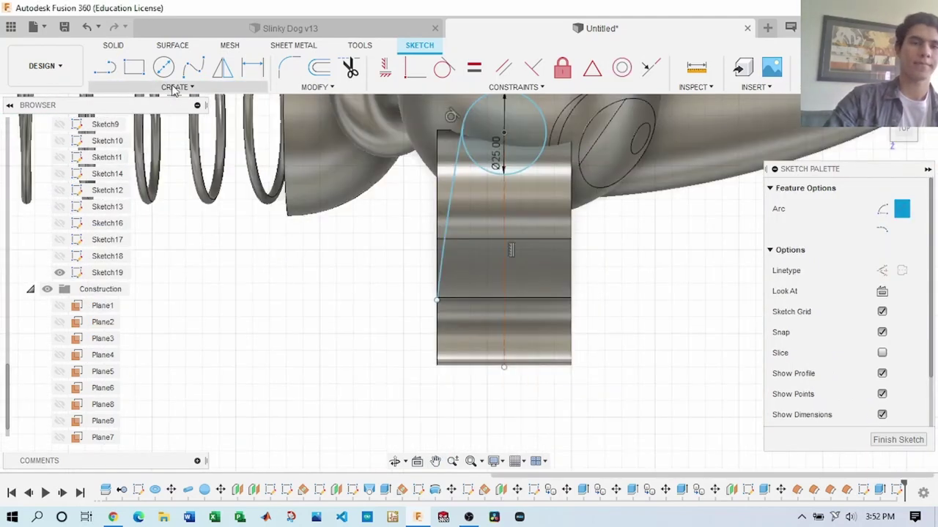
Step: Draw a 3-point arc along the ear's edge, tangent to the circle
click(174, 87)
click(245, 149)
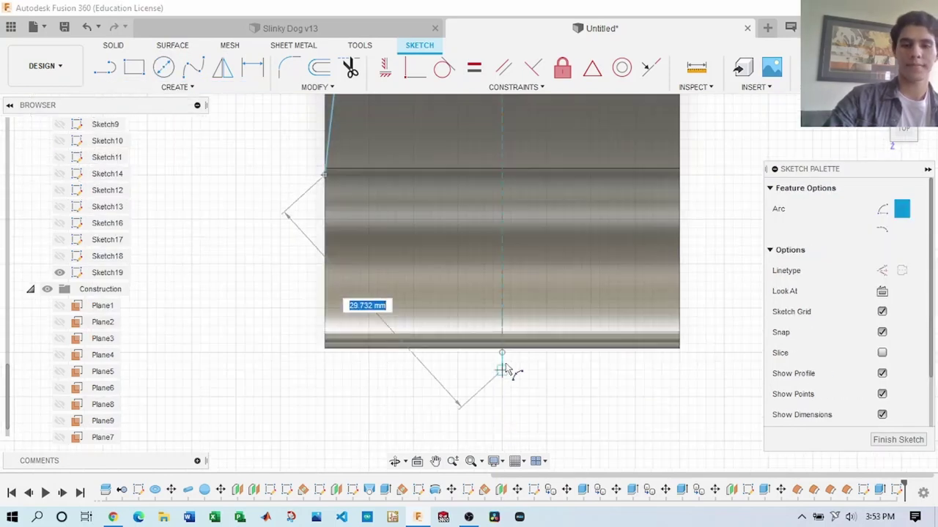
scroll(502, 373, up, 3)
middle_drag(503, 318, 388, 240)
click(389, 239)
click(444, 67)
scroll(293, 220, down, 1)
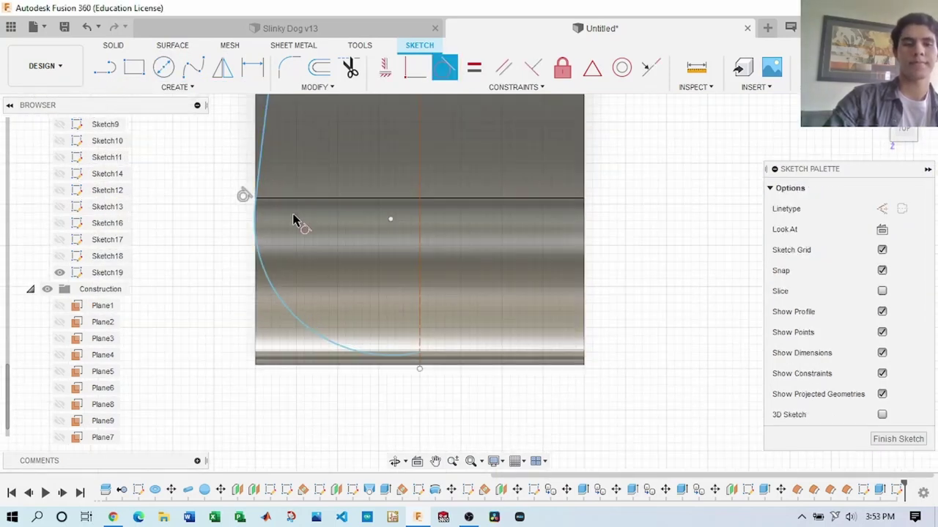
scroll(264, 208, up, 3)
Step: Mirror the outline curves about the centre line to complete the teardrop, then begin extruding it
click(223, 68)
click(668, 209)
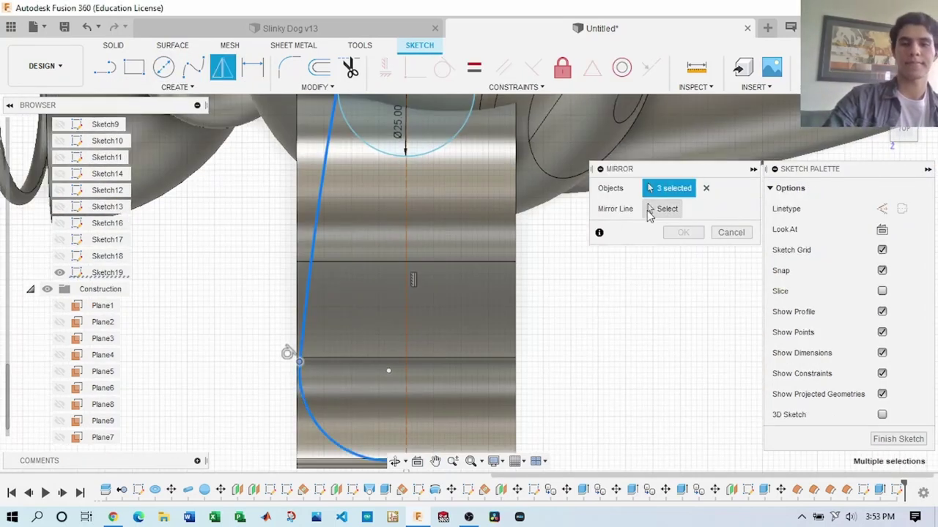
click(370, 220)
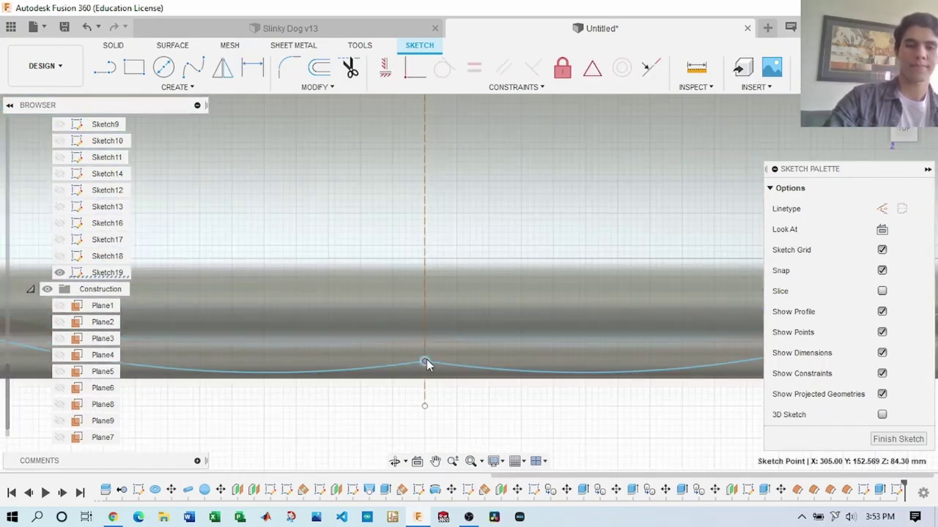
scroll(427, 366, up, 3)
scroll(513, 352, down, 3)
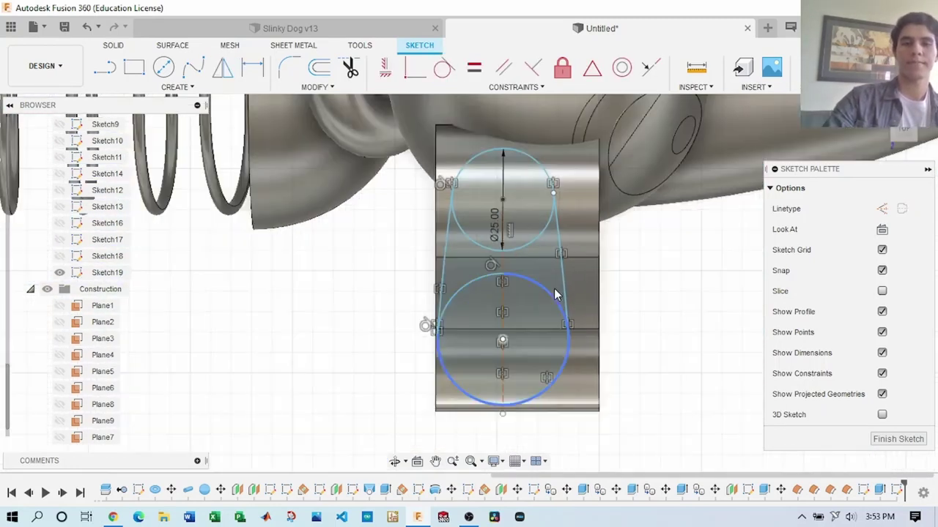
scroll(578, 308, up, 2)
scroll(611, 329, up, 1)
scroll(513, 432, up, 5)
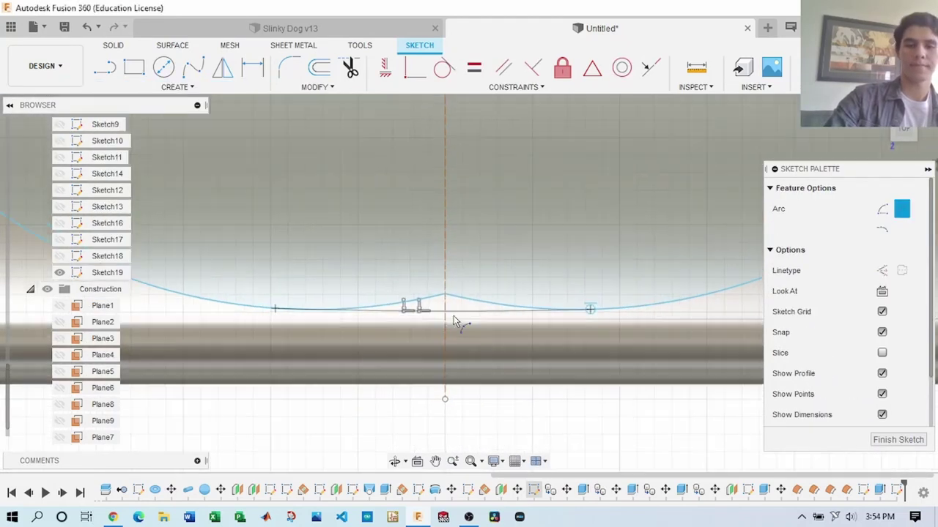
scroll(579, 400, down, 3)
scroll(699, 266, down, 3)
key(e)
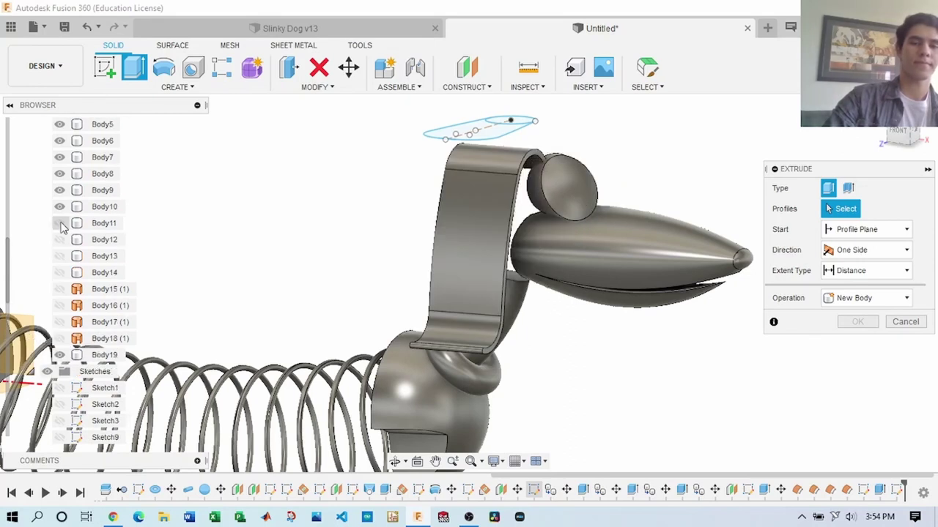
Step: Intersect-extrude the teardrop profiles -110 mm so the ear slab becomes a rounded ear
shift+middle_drag(88, 183, 607, 163)
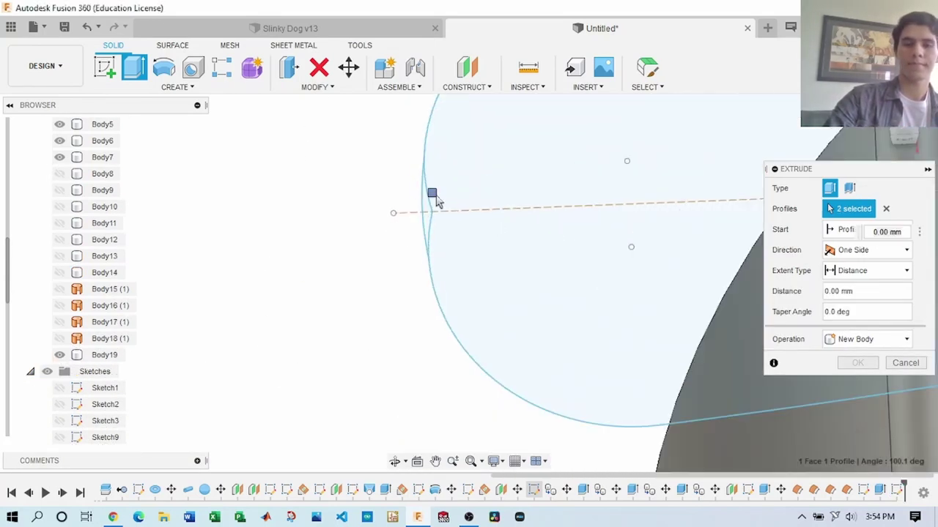
click(662, 109)
scroll(513, 212, down, 5)
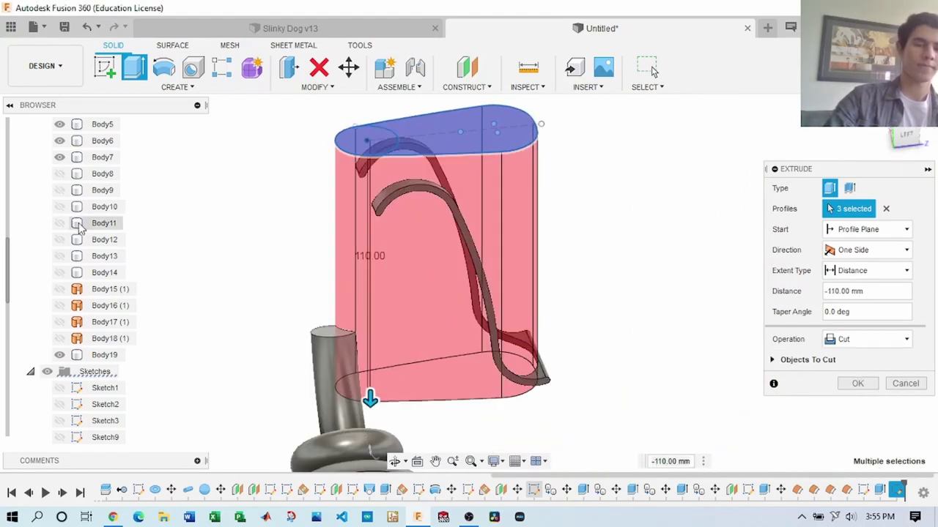
click(853, 387)
click(857, 383)
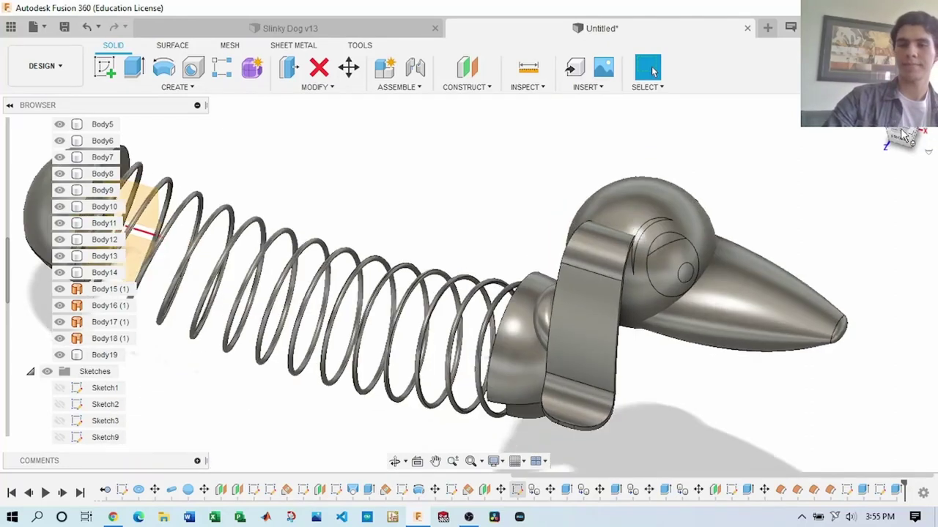
right_click(879, 489)
click(845, 350)
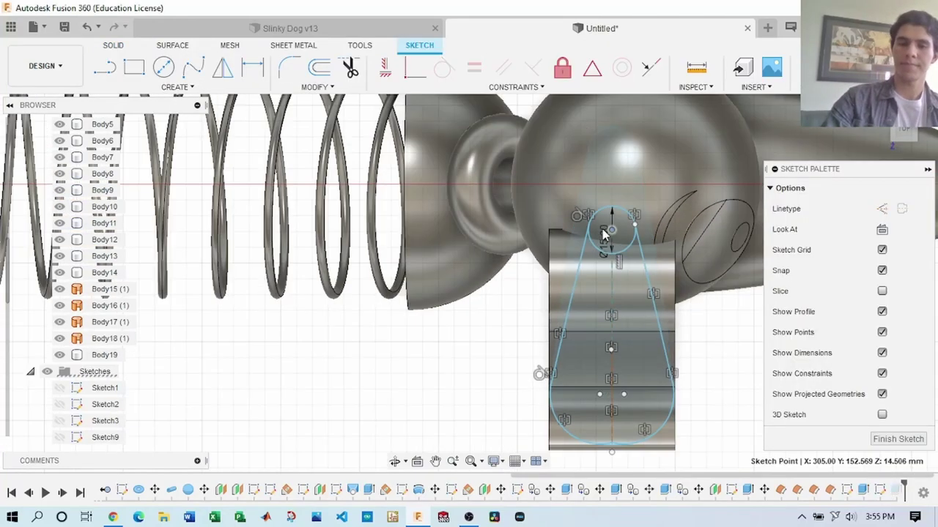
click(415, 67)
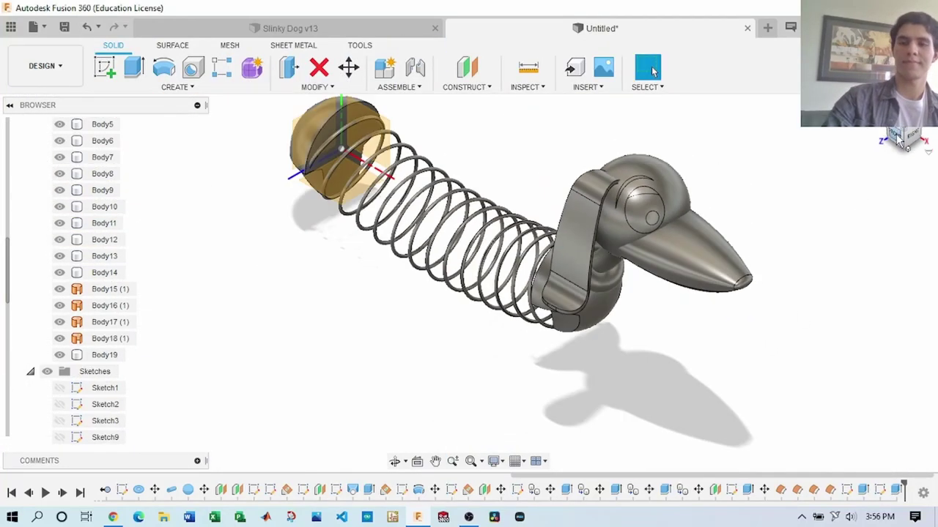
Step: Create a construction plane offset 25 mm from the XY plane
click(176, 87)
click(466, 68)
click(392, 237)
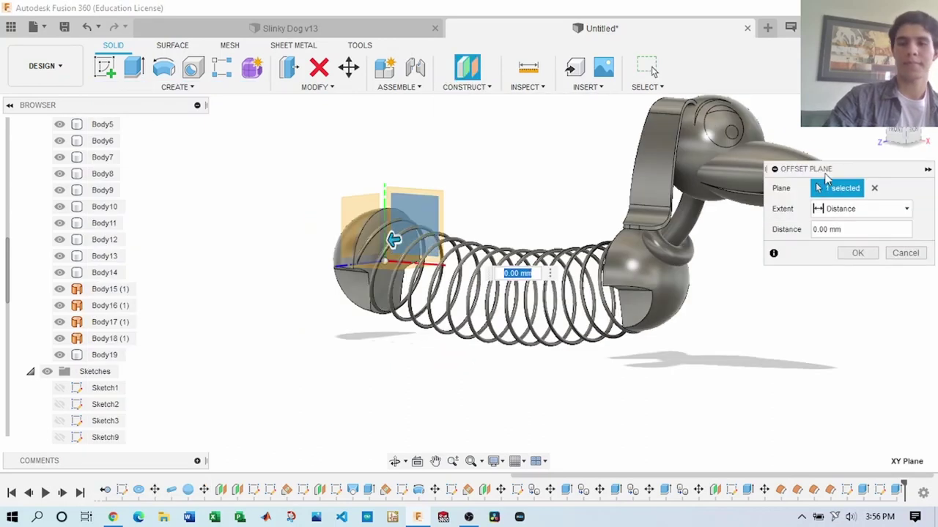
shift+middle_drag(391, 236, 555, 258)
scroll(555, 258, up, 5)
drag(561, 197, 547, 192)
scroll(589, 278, up, 3)
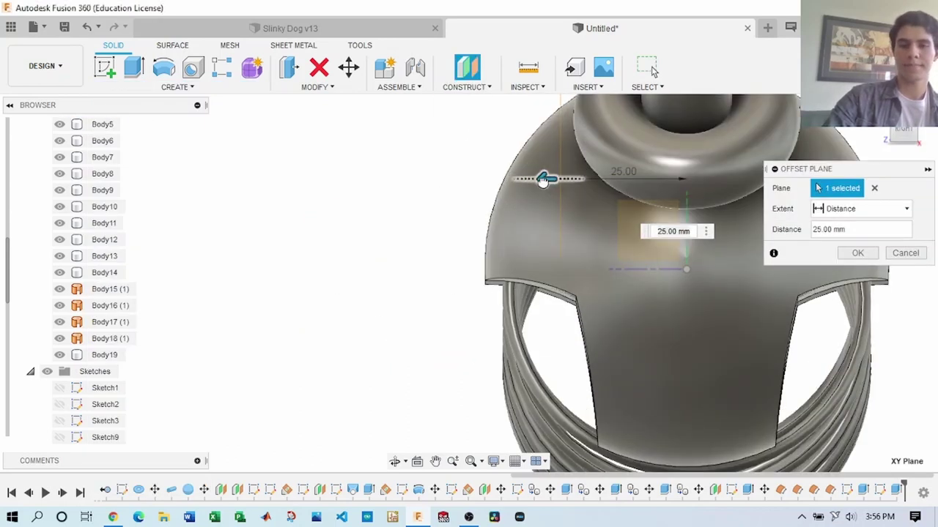
key(Return)
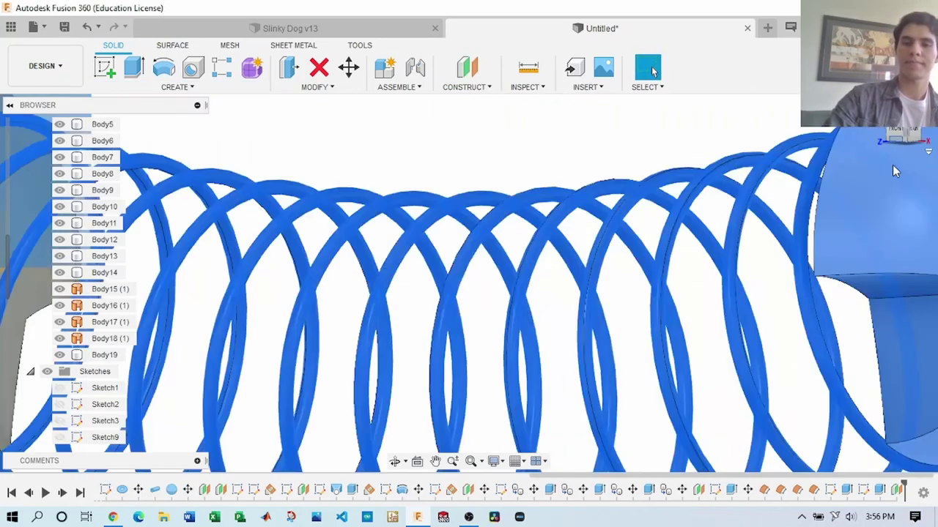
Step: Start a sketch on the new plane and draw the leg curve from the end sphere
click(374, 216)
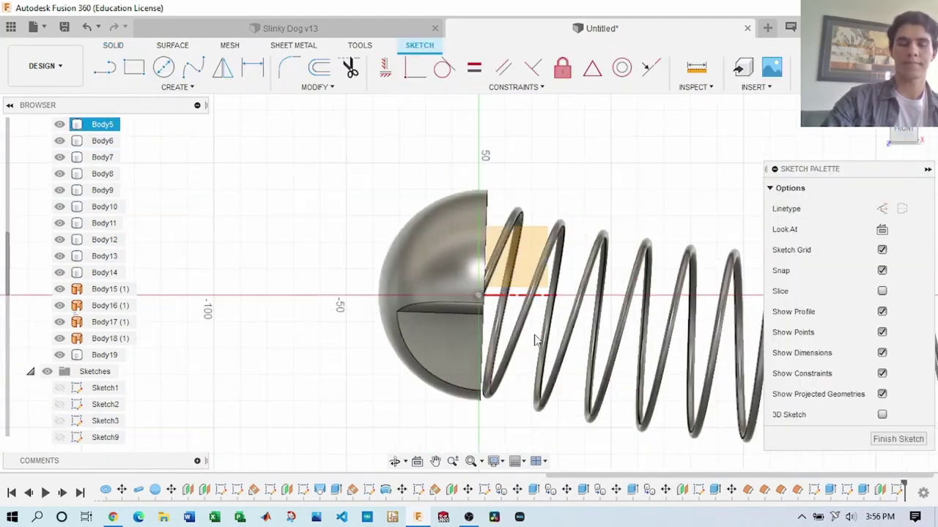
click(105, 67)
scroll(618, 253, up, 3)
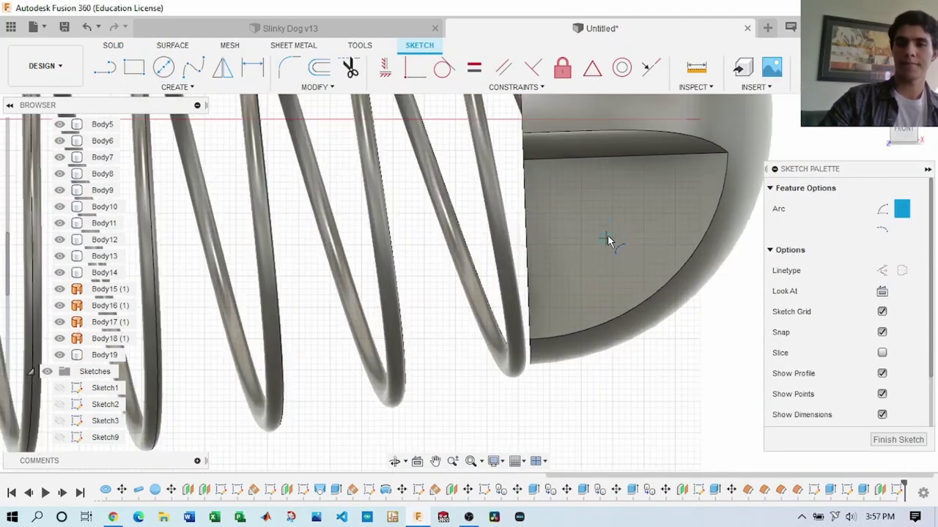
click(609, 236)
scroll(609, 237, down, 3)
scroll(599, 362, down, 2)
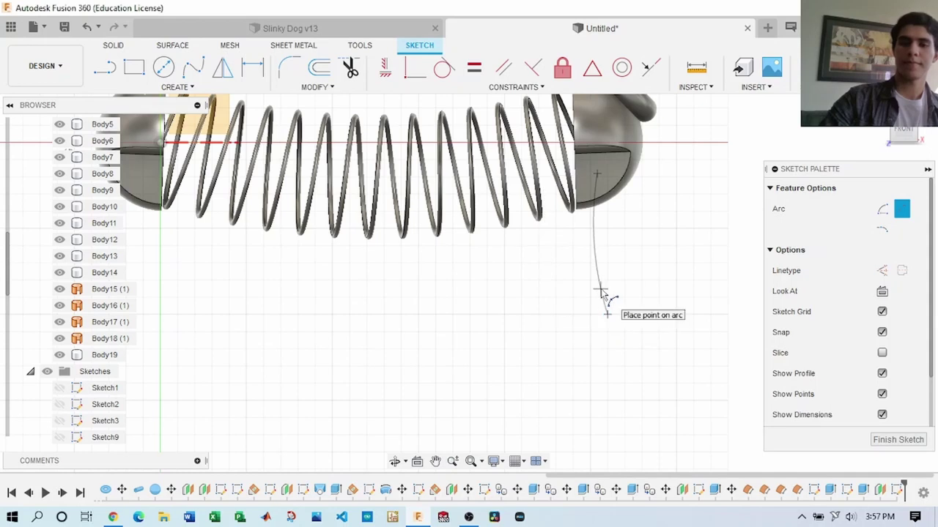
scroll(600, 293, down, 3)
middle_drag(601, 293, 421, 199)
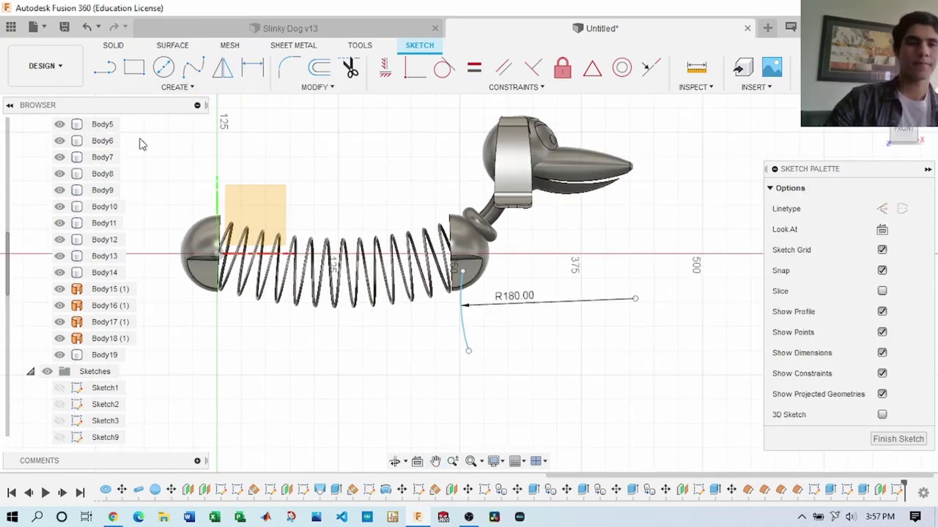
Step: Save the design as 'Public Slinky Dog' in My First Project
click(65, 26)
text(Dog)
key(Return)
scroll(456, 261, up, 3)
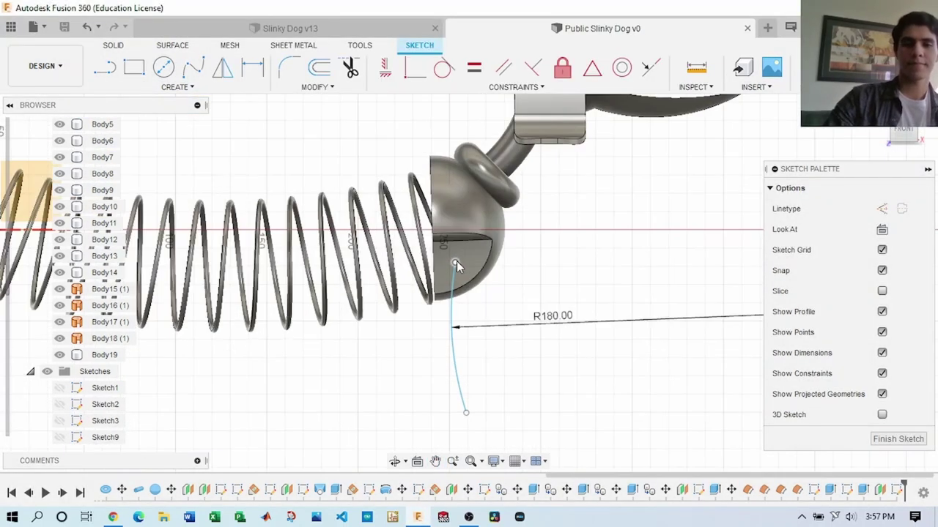
scroll(495, 348, down, 1)
double_click(896, 495)
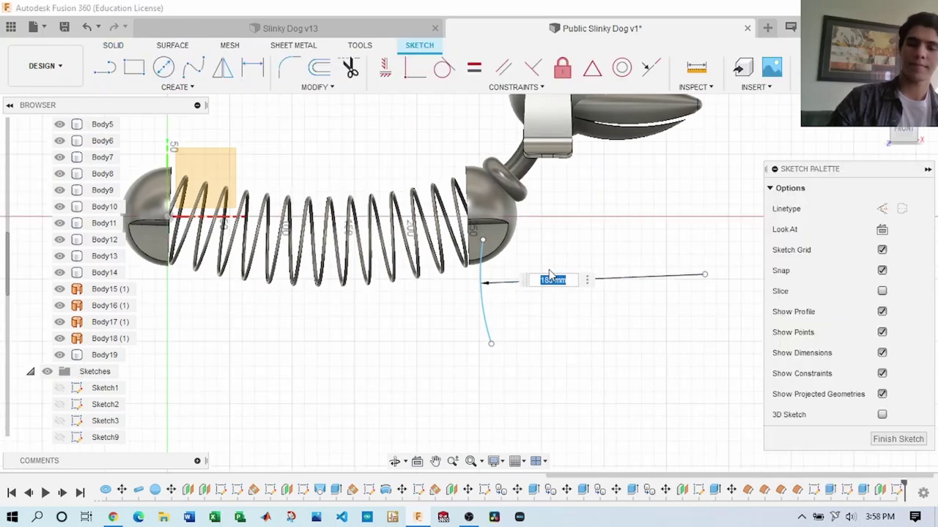
Step: Create a plane along the leg arc and sketch the 18 mm leg circle on it
click(167, 84)
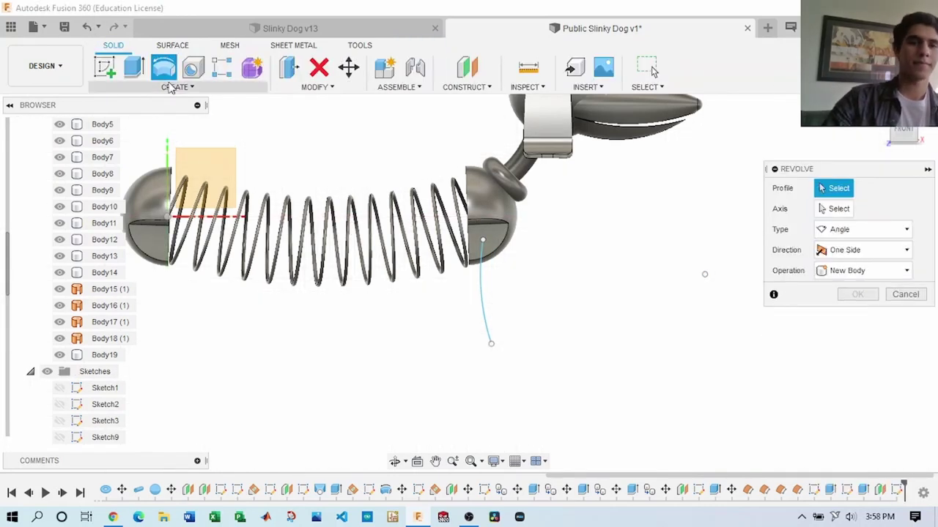
click(175, 86)
click(528, 86)
click(485, 269)
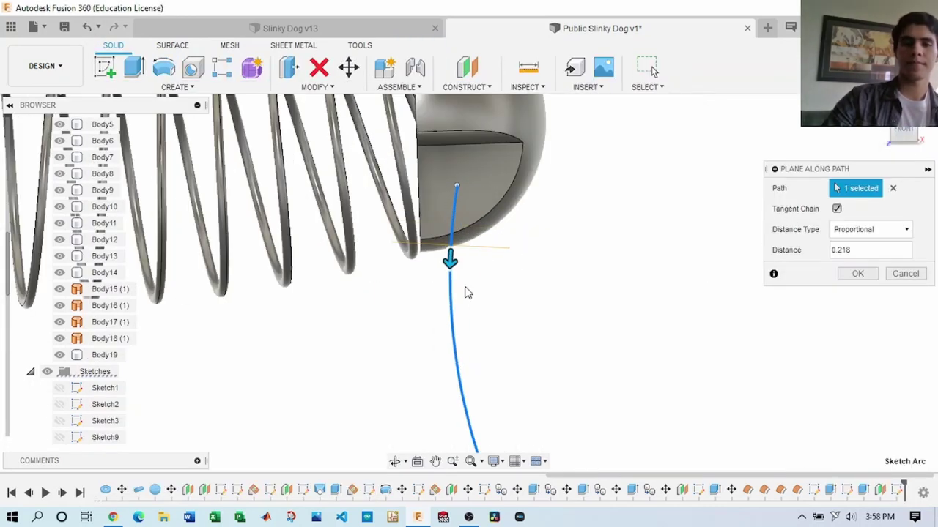
key(Return)
click(175, 87)
click(131, 115)
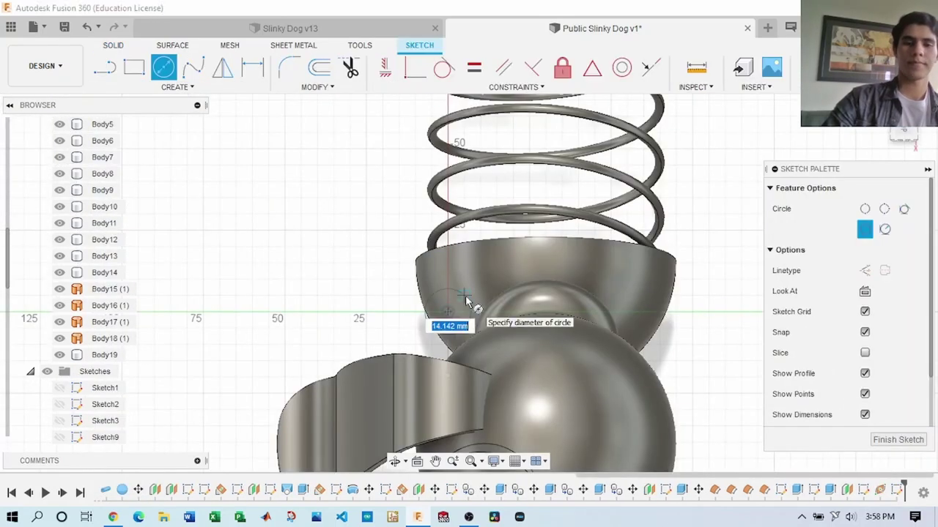
drag(902, 135, 904, 131)
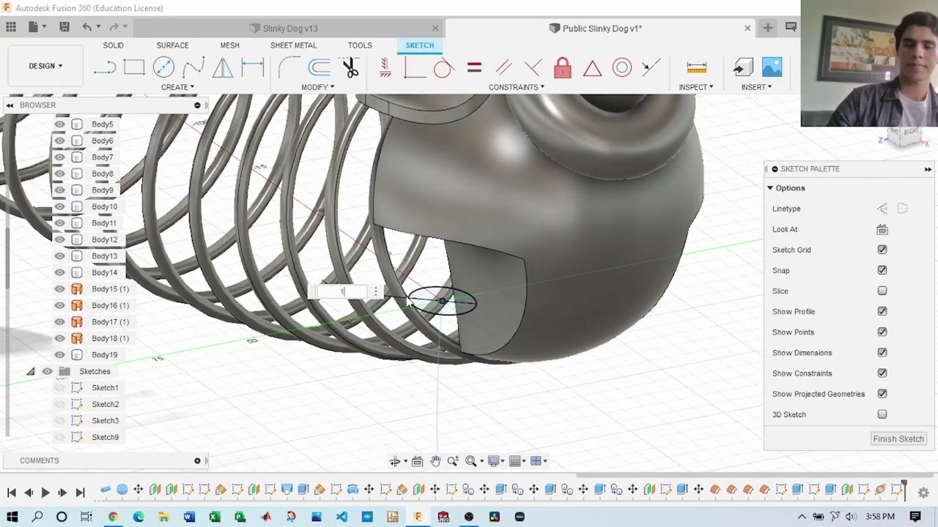
click(898, 439)
Step: Sweep the circle along the arc into a leg tube and top it with a dome
click(175, 86)
click(128, 193)
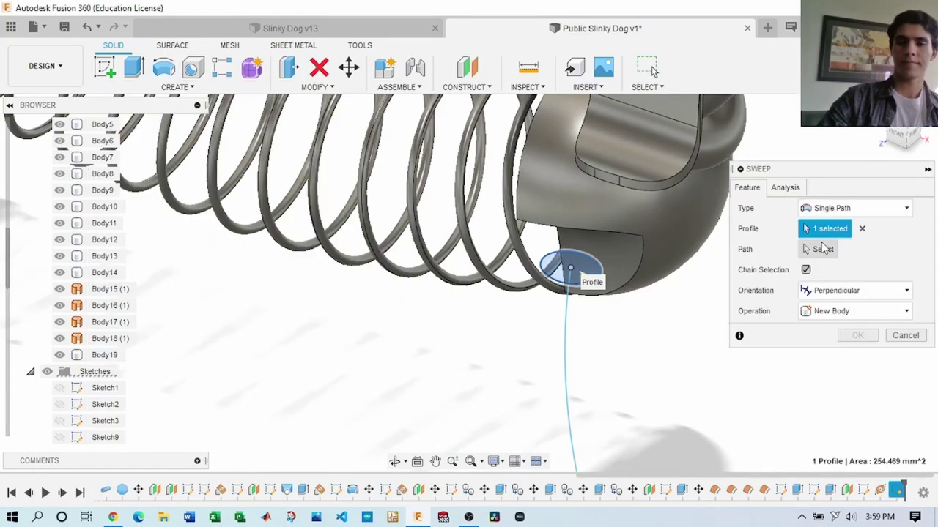
click(570, 337)
click(854, 396)
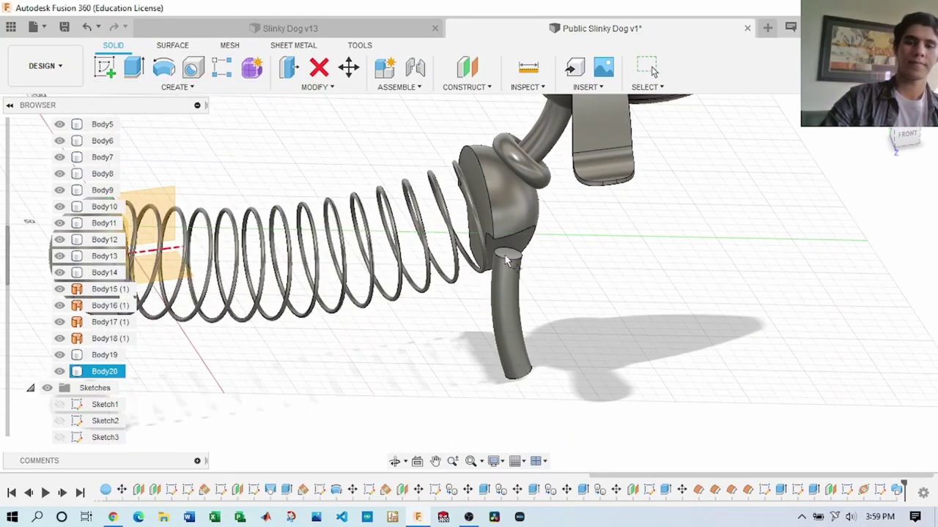
scroll(506, 252, up, 5)
key(Return)
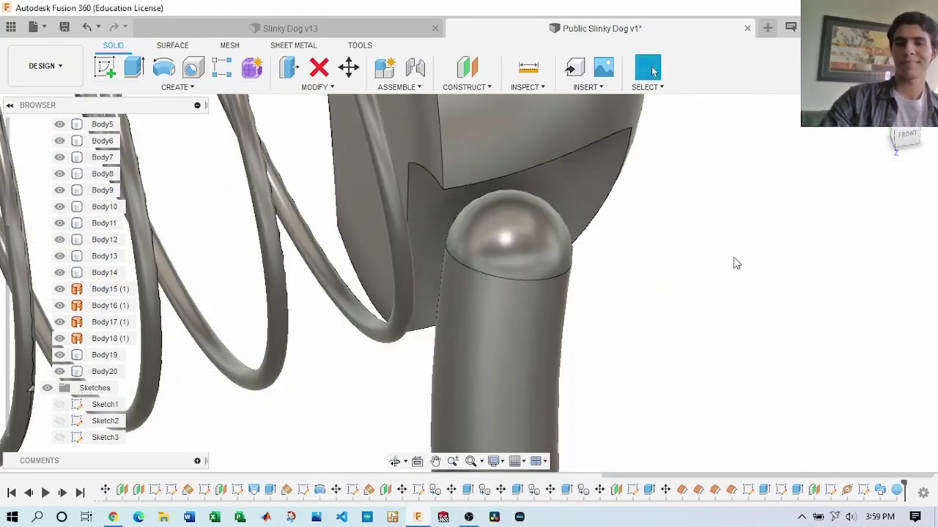
mouse_move(732, 261)
shift+middle_down()
mouse_move(653, 71)
mouse_move(735, 279)
shift+middle_up()
scroll(564, 402, up, 3)
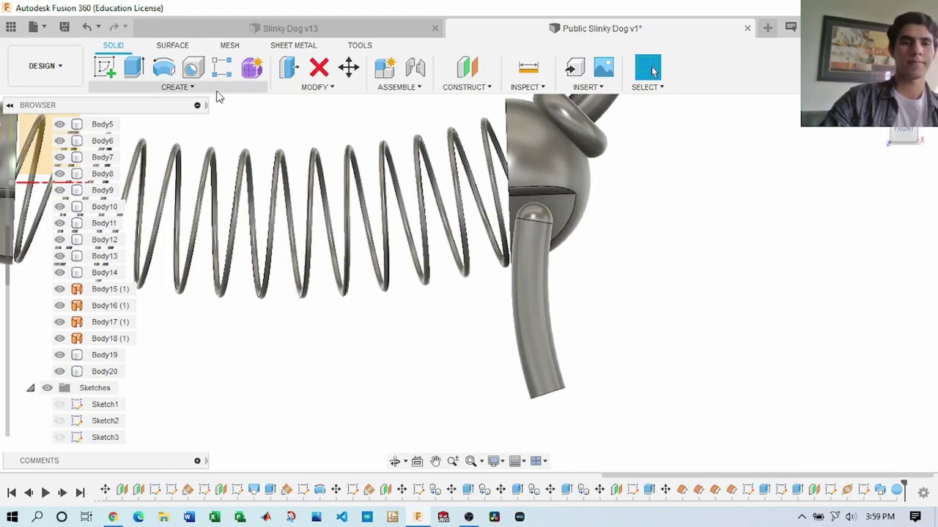
Step: Start a sketch on the leg's bottom end face
click(183, 86)
key(c)
key(Escape)
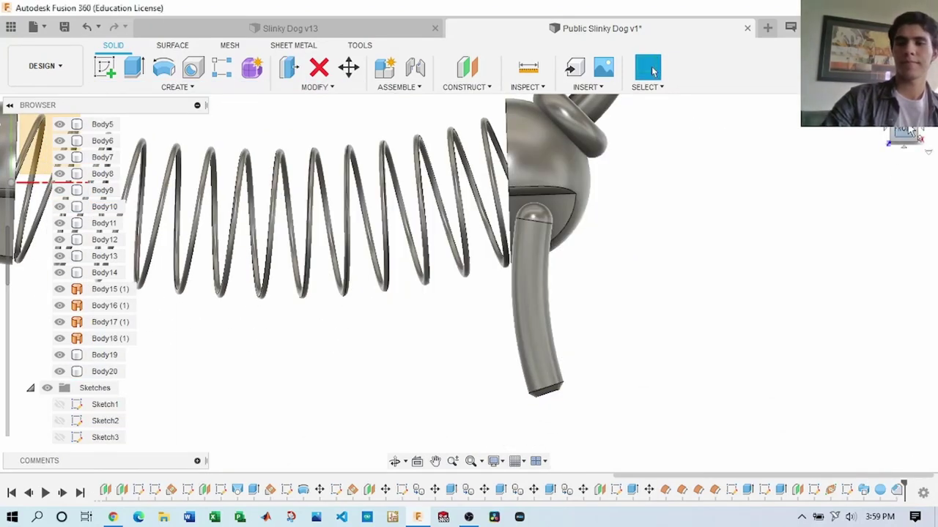
shift+middle_drag(556, 398, 145, 268)
click(467, 86)
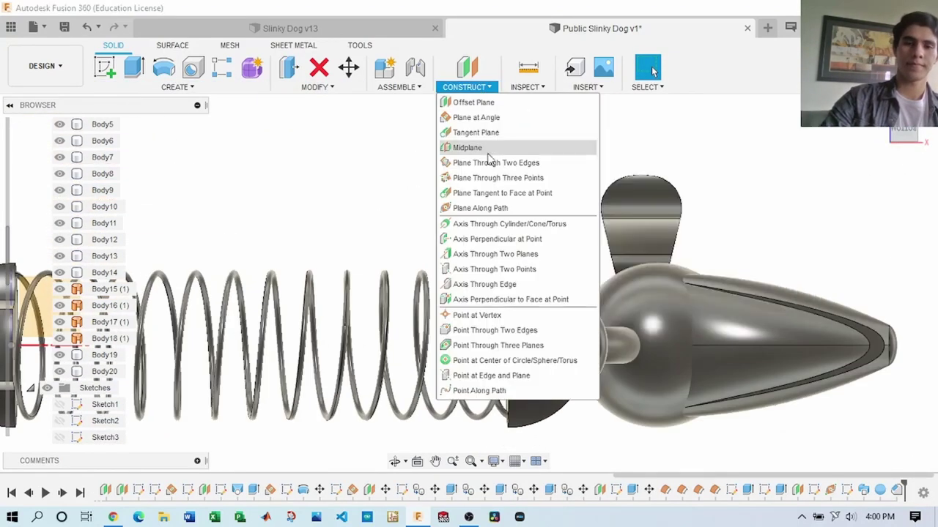
key(c)
click(545, 284)
Step: Draw an 8 mm circle on the leg end and extrude it into a peg
key(Escape)
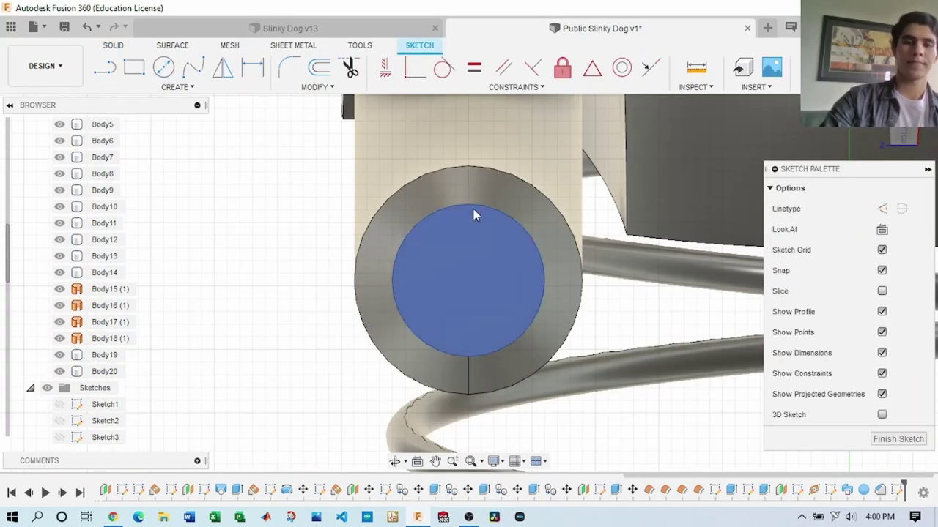
click(175, 86)
click(110, 98)
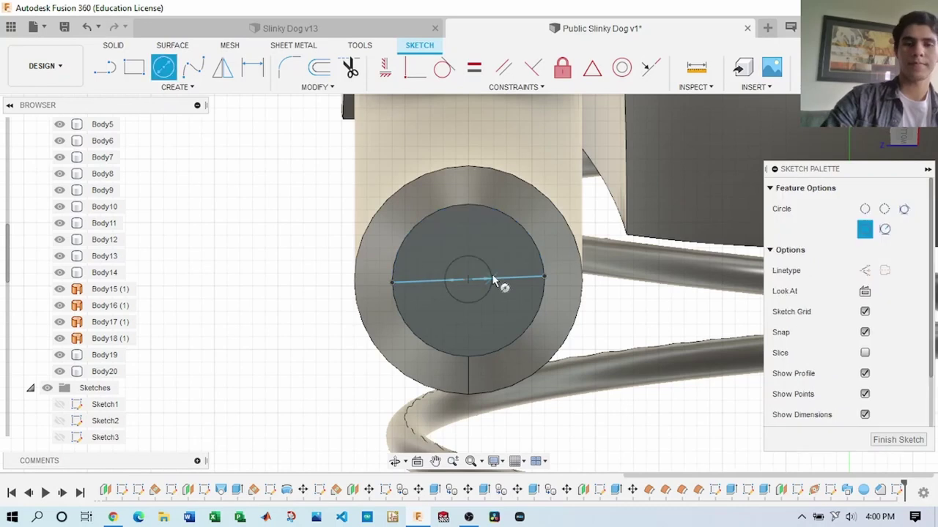
text(8)
key(Return)
scroll(499, 280, down, 3)
key(l)
scroll(489, 277, up, 3)
scroll(476, 289, up, 2)
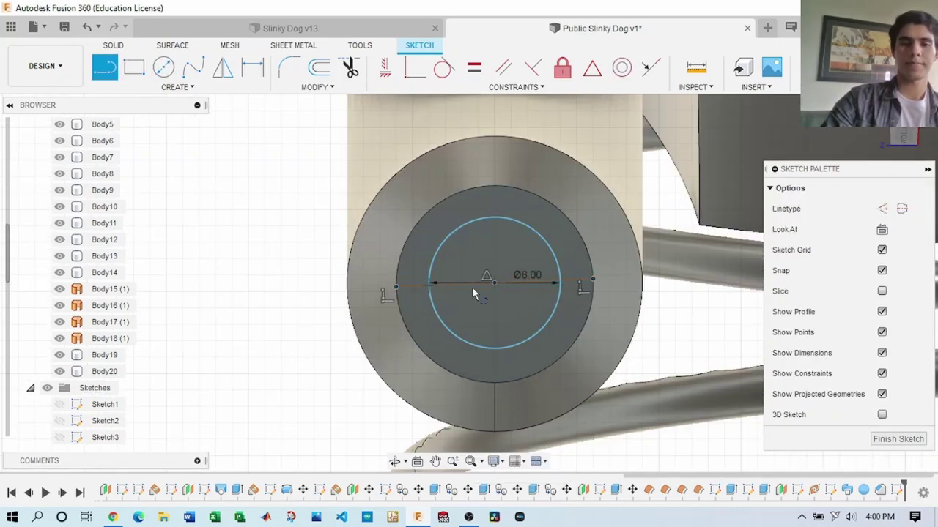
scroll(474, 294, up, 3)
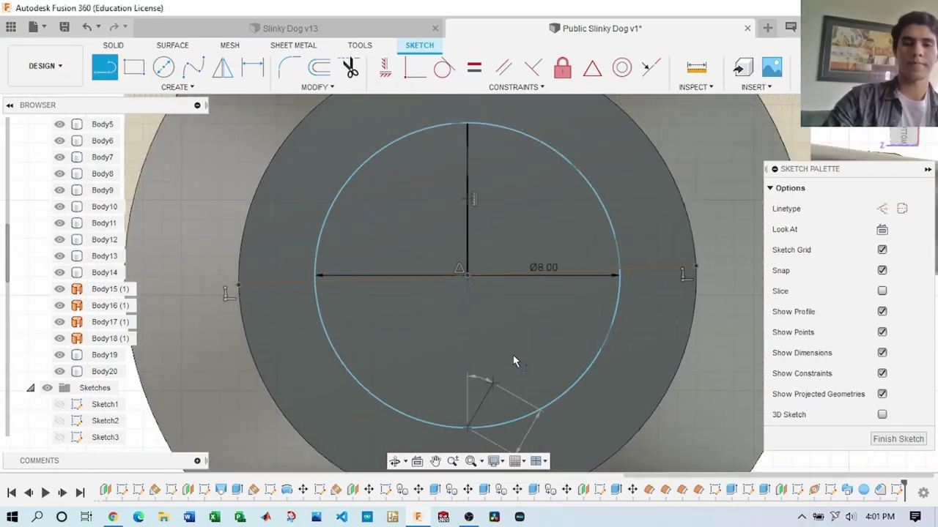
scroll(620, 284, down, 2)
key(e)
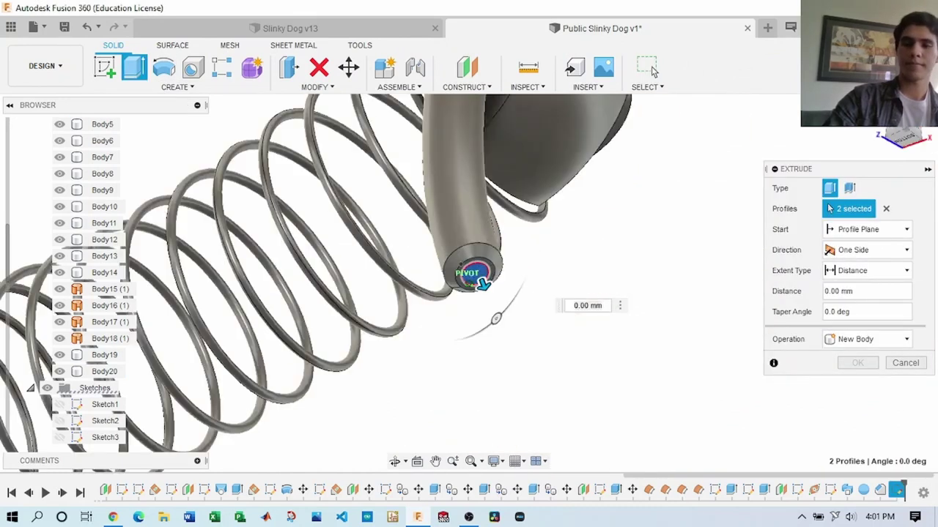
click(857, 363)
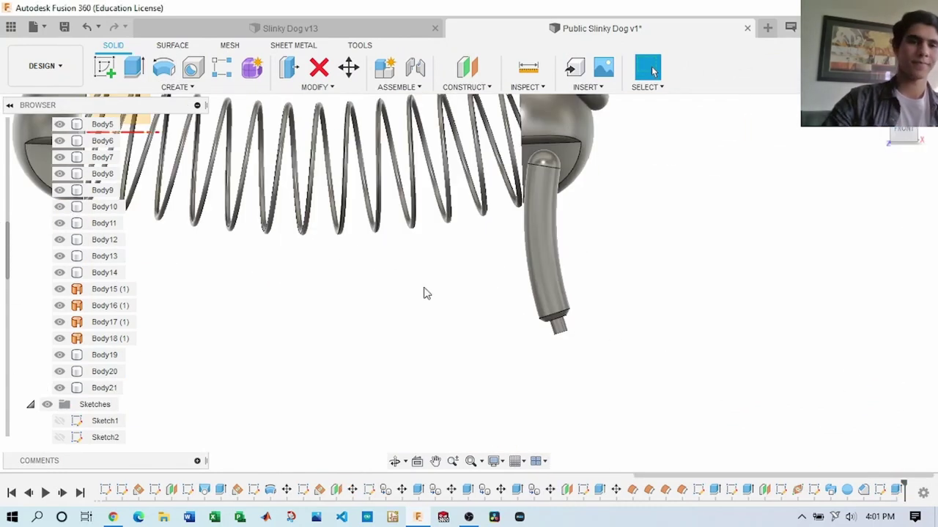
Step: Create an offset plane below the leg and start a sketch on it
click(192, 196)
drag(192, 212, 192, 344)
key(Return)
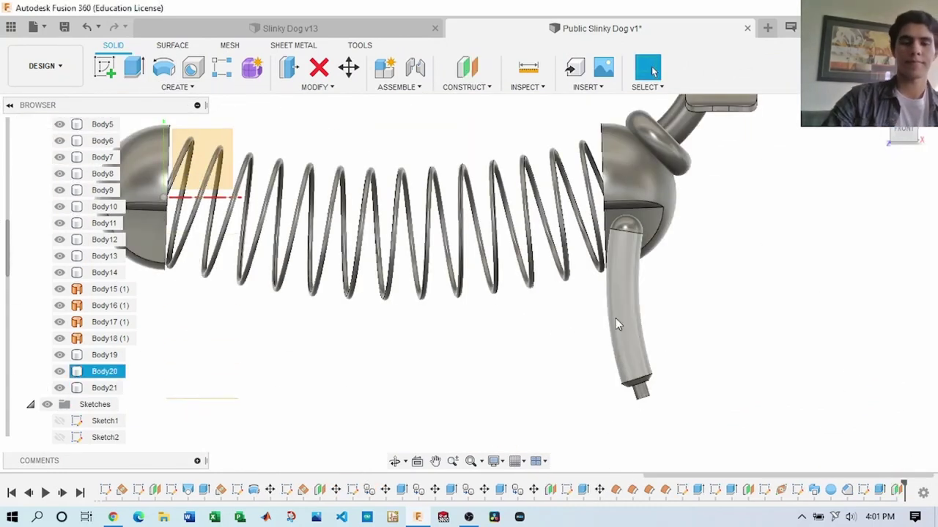
click(510, 295)
Step: Confirm the offset plane at -110 mm and place the 22 mm foot circle on it
key(c)
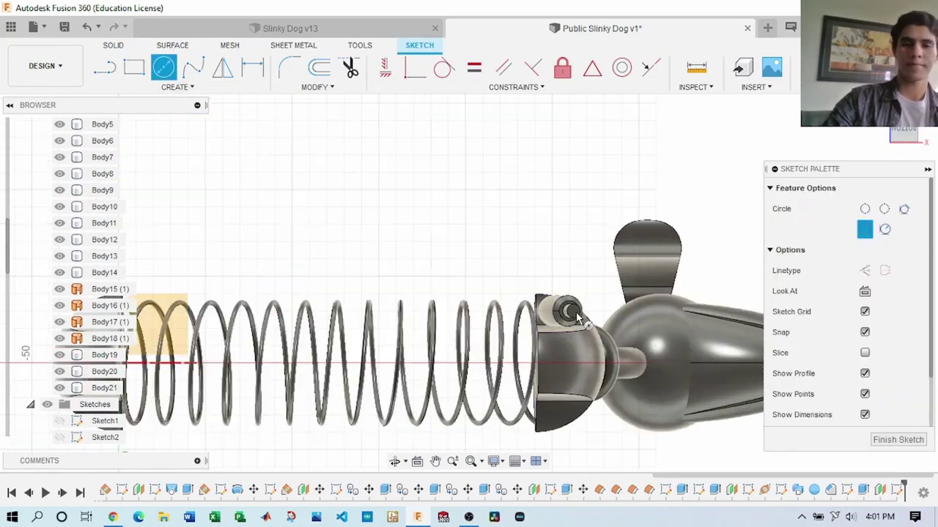
click(562, 299)
key(ctrl+z)
key(ctrl+z)
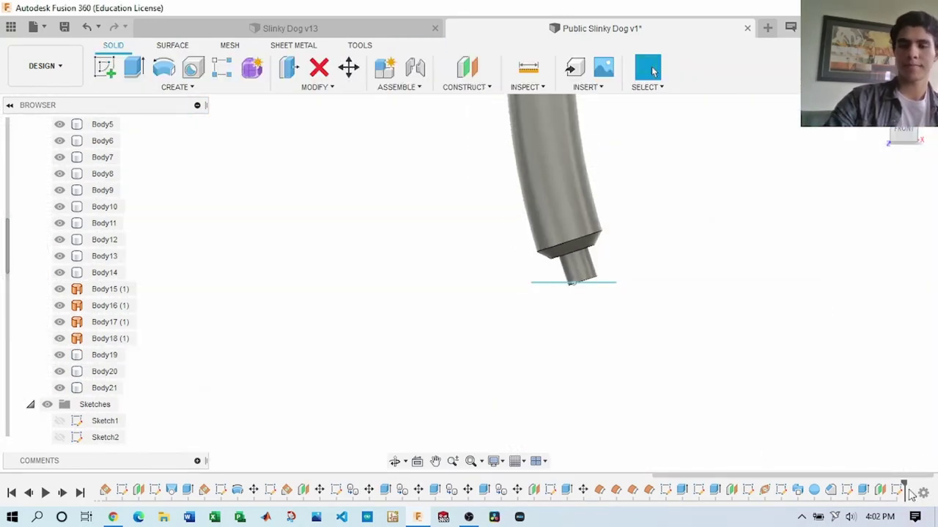
key(ctrl+z)
key(Escape)
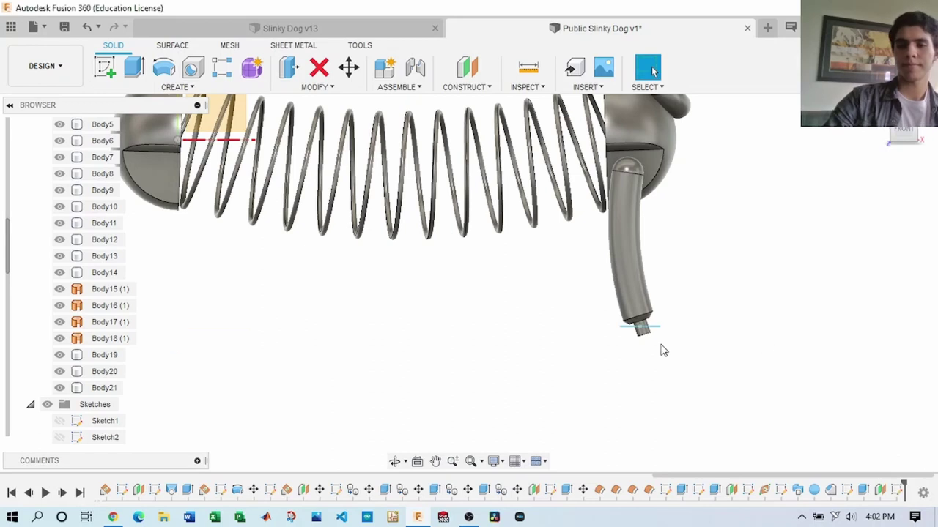
scroll(661, 347, up, 5)
click(846, 366)
key(Escape)
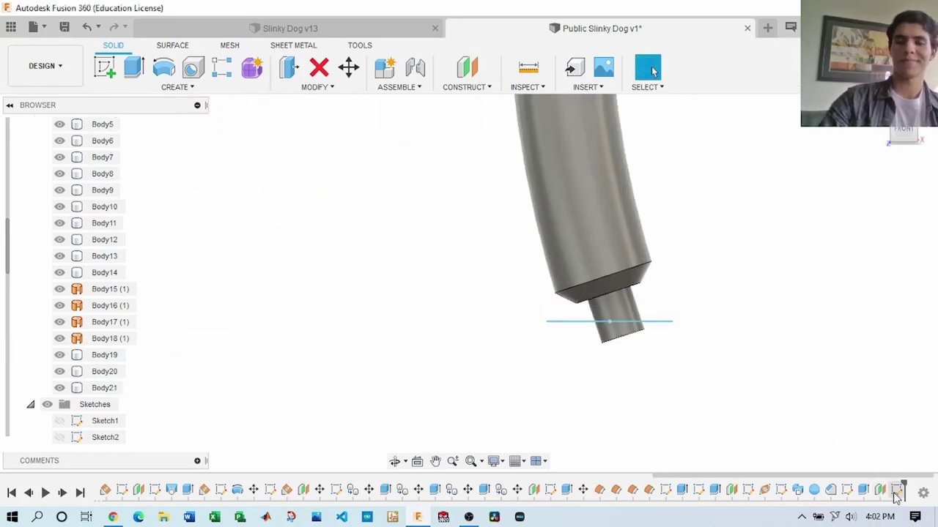
key(ctrl+y)
Step: Draw tangent lines and R5 toe arcs from the circle, dimensioning the foot 35 mm long
key(l)
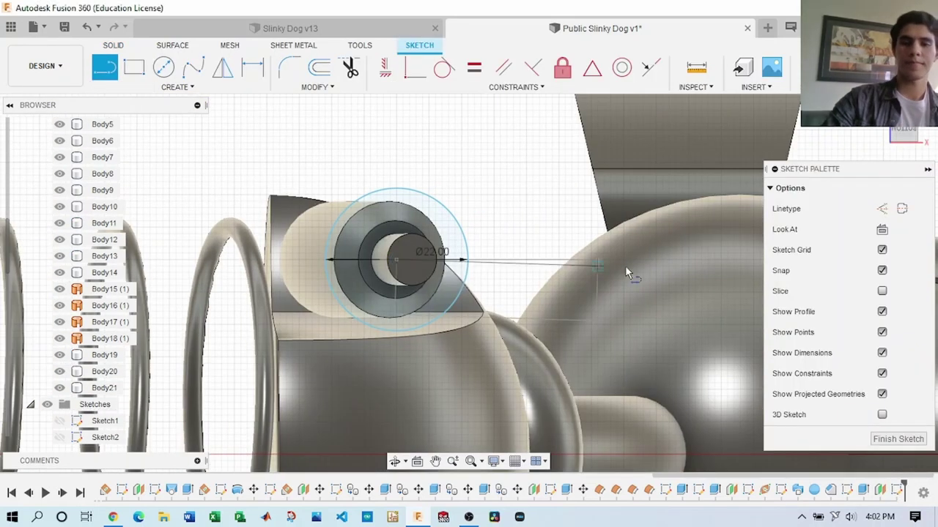
right_click(592, 258)
key(Escape)
key(l)
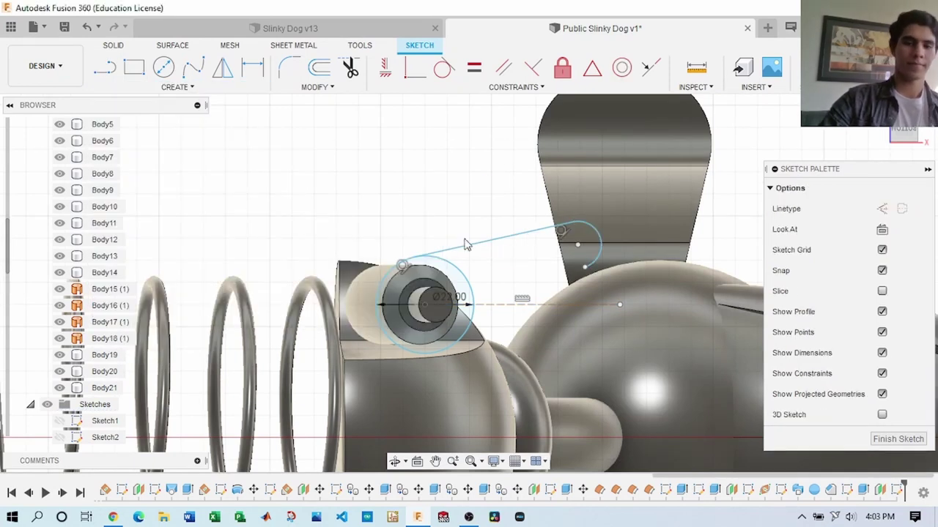
click(442, 68)
click(509, 245)
key(l)
click(584, 268)
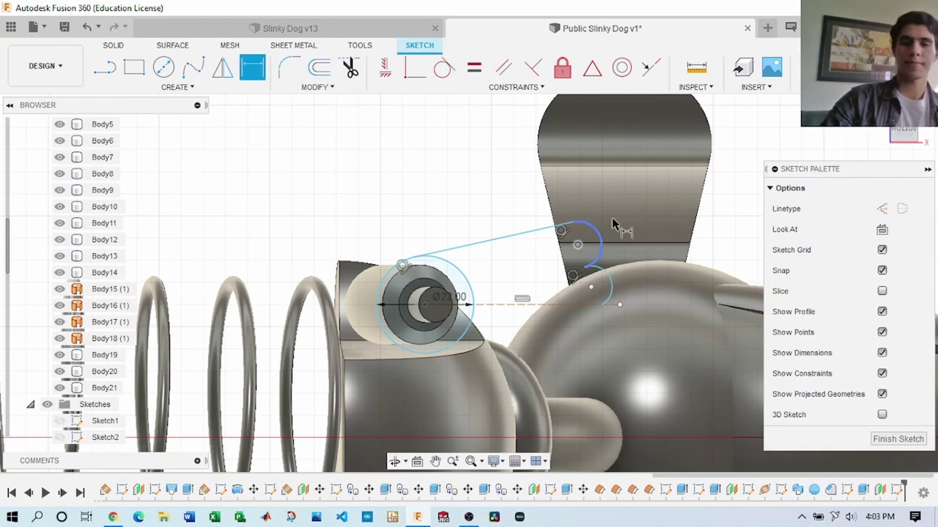
key(Escape)
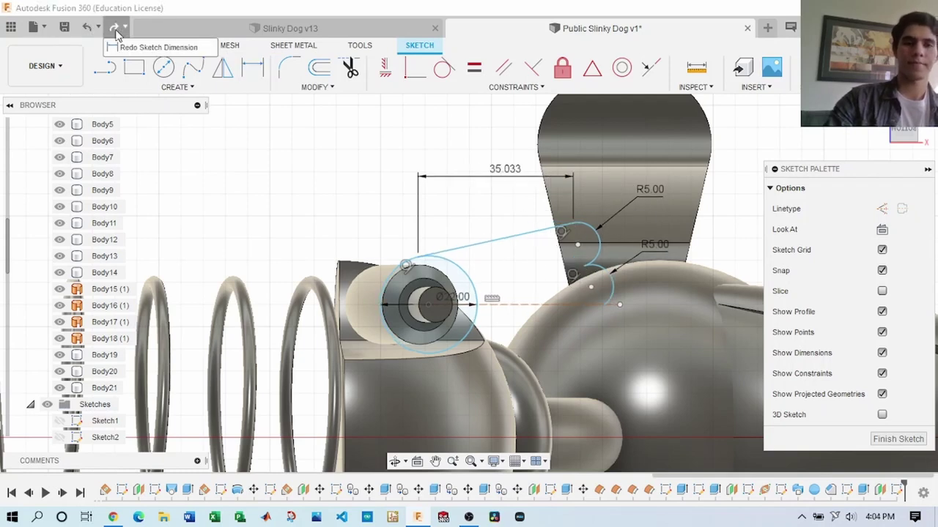
Step: Mirror the toe outline across the centre line and finish the foot sketch
click(222, 68)
key(Escape)
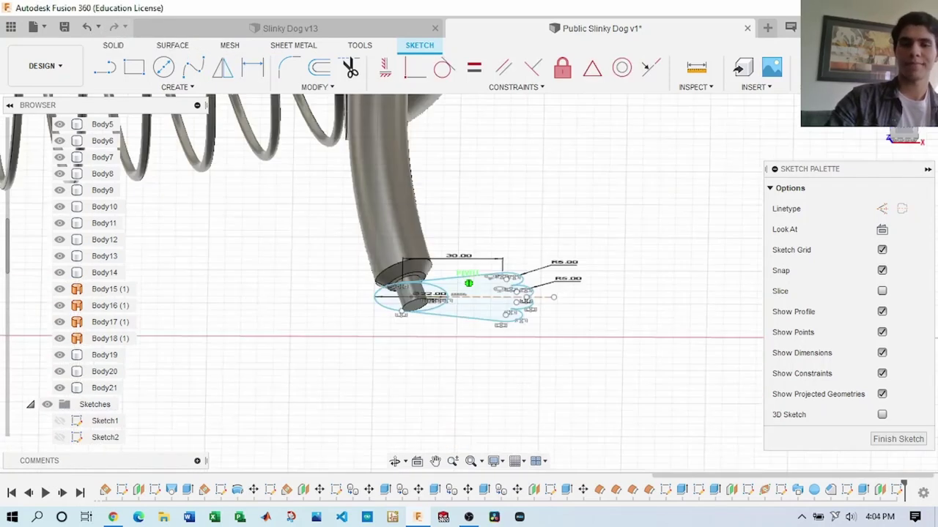
click(898, 439)
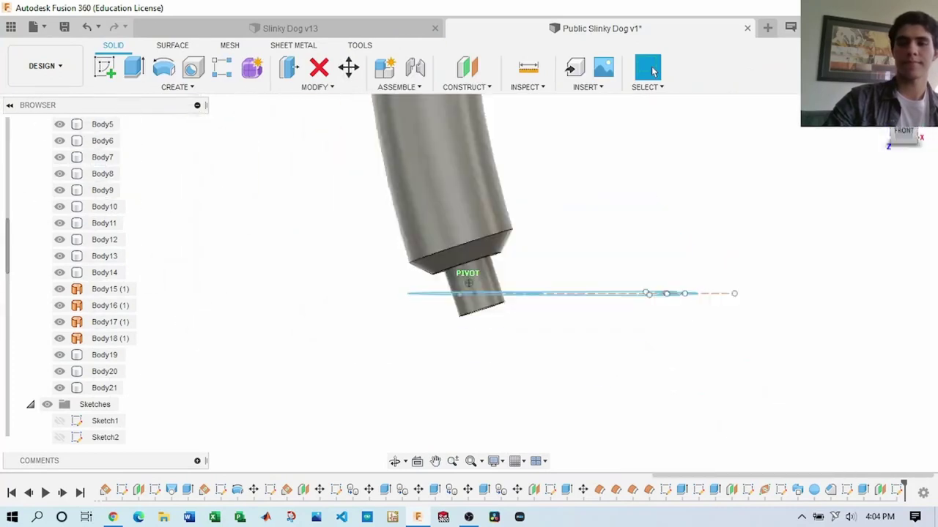
right_click(895, 490)
click(845, 351)
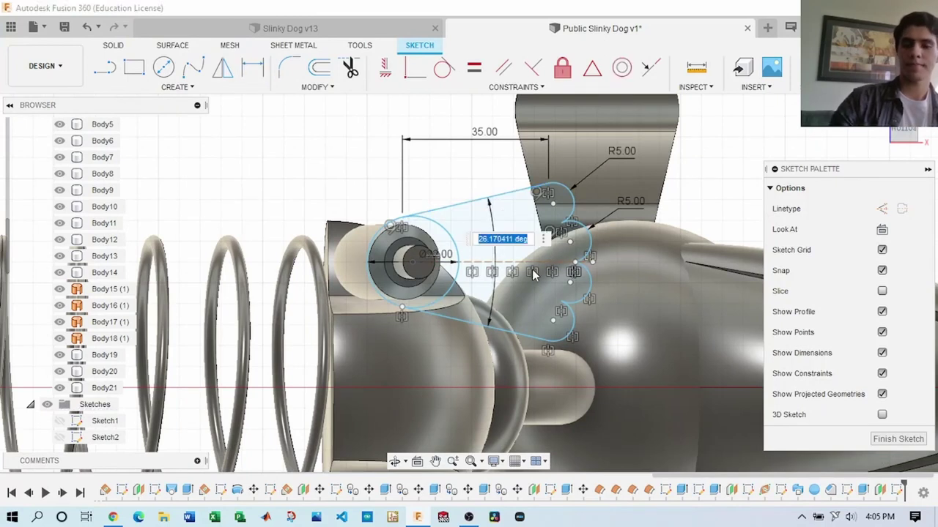
click(898, 439)
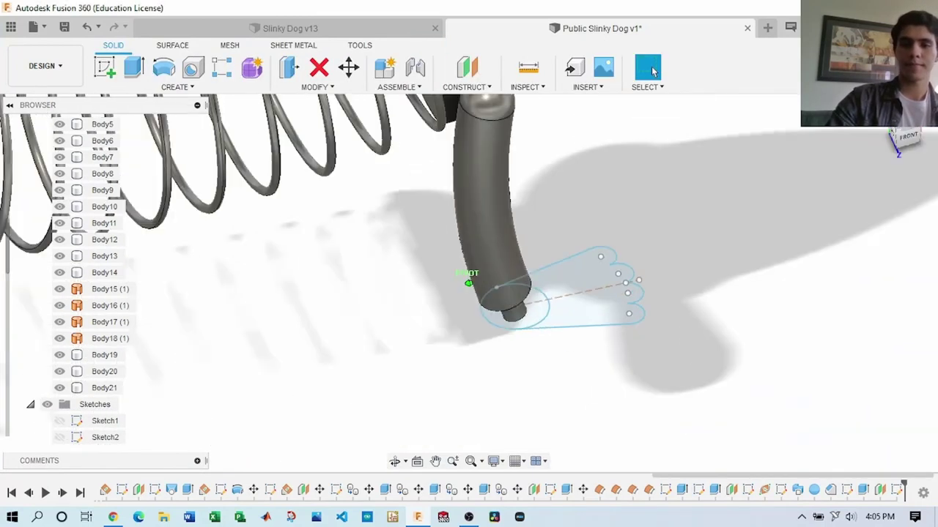
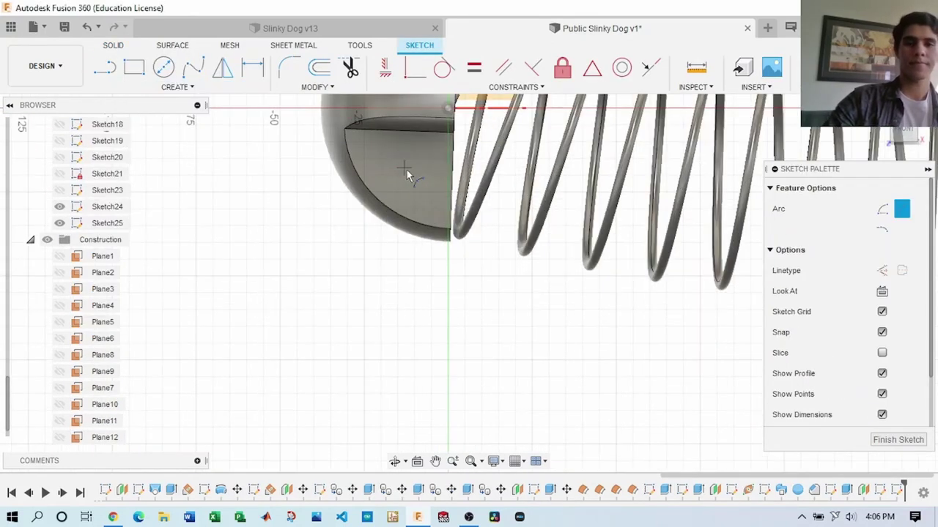
Step: Draw a 3-point arc curving down from below the rear hemisphere as the leg path
scroll(409, 172, down, 5)
click(326, 147)
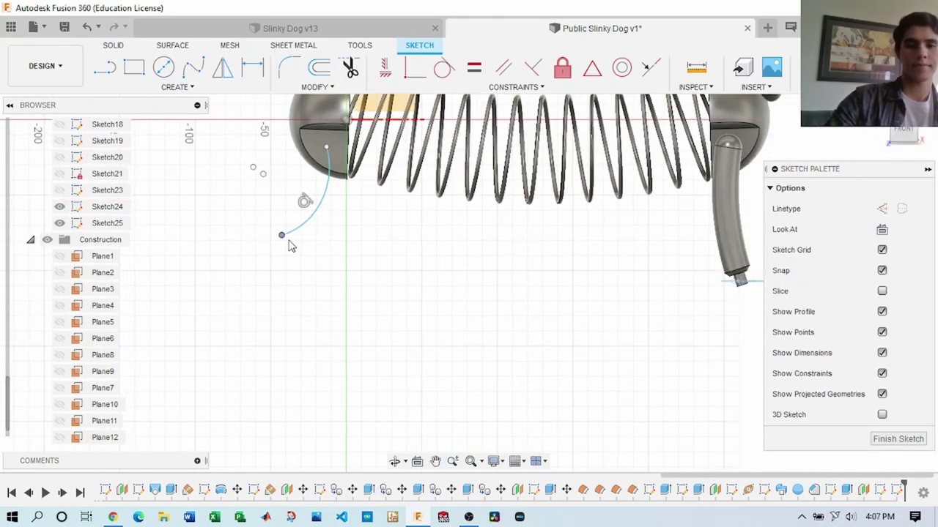
click(270, 254)
scroll(317, 170, up, 1)
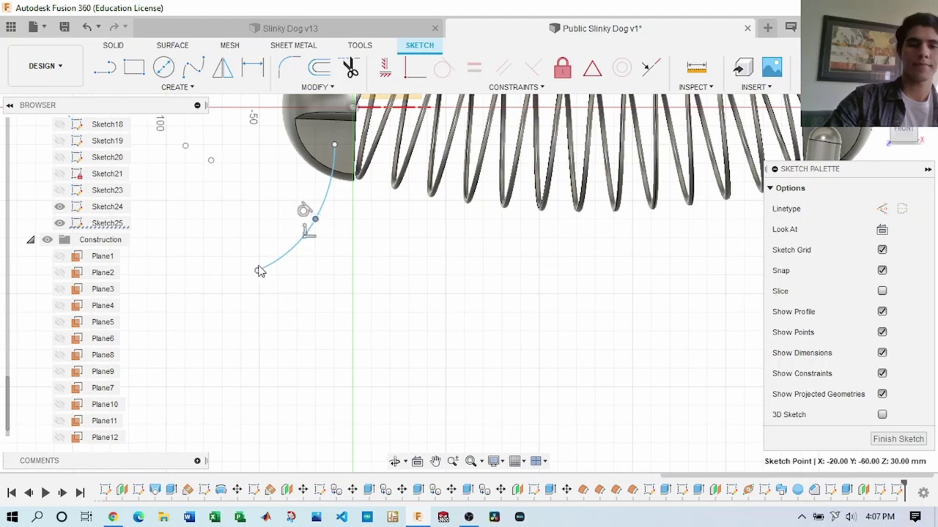
click(308, 272)
scroll(308, 272, down, 2)
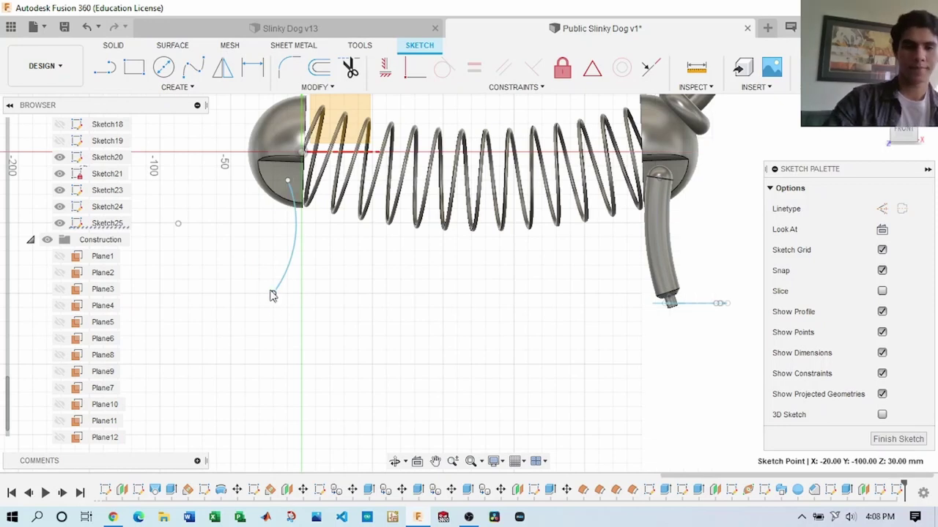
scroll(659, 287, up, 3)
scroll(659, 288, down, 4)
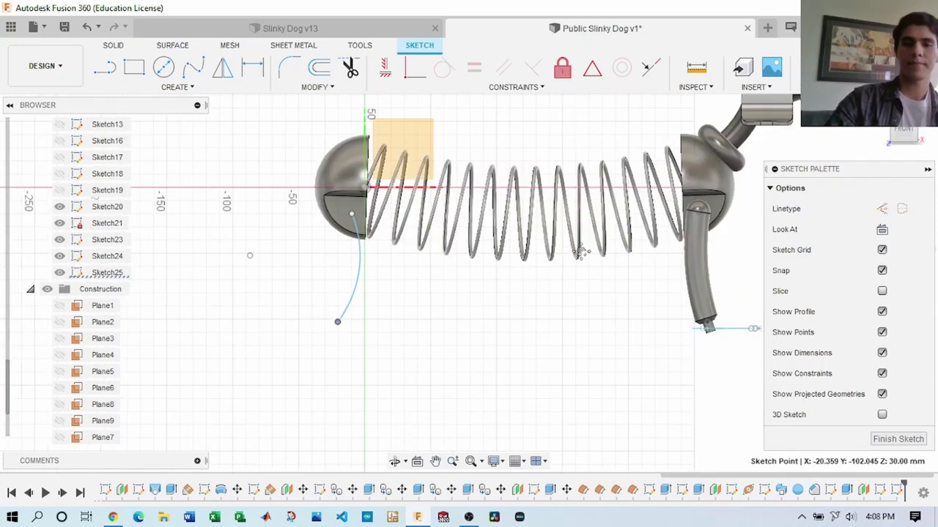
Step: Finish the sketch and add a plane along the arc path
click(898, 439)
click(464, 86)
click(439, 188)
Step: On the new plane, sketch a 20 mm circle and a larger concentric circle
key(Return)
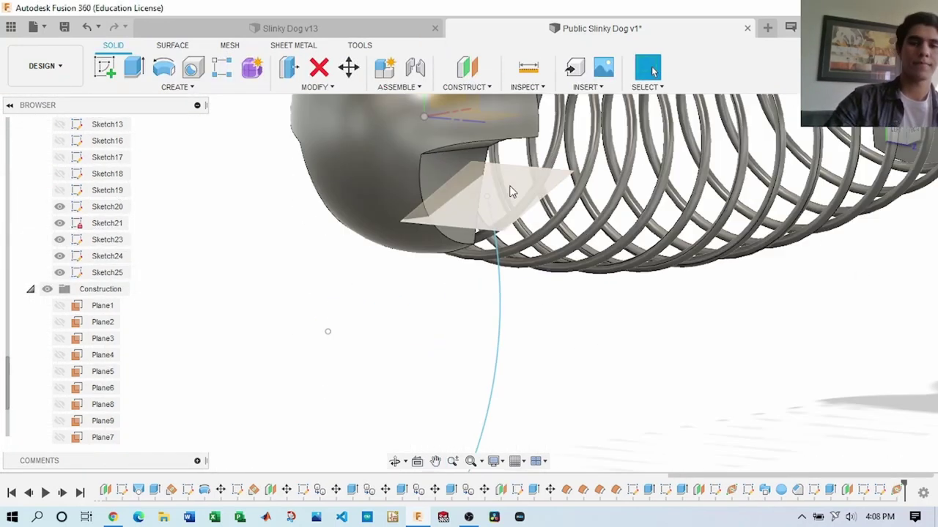
key(c)
click(511, 192)
text(20)
key(Return)
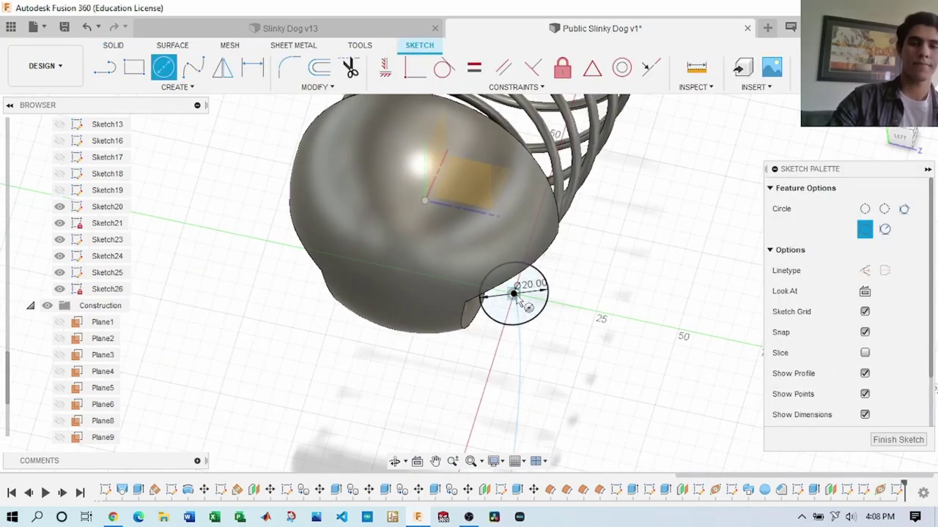
scroll(513, 293, up, 5)
shift+middle_drag(502, 283, 465, 276)
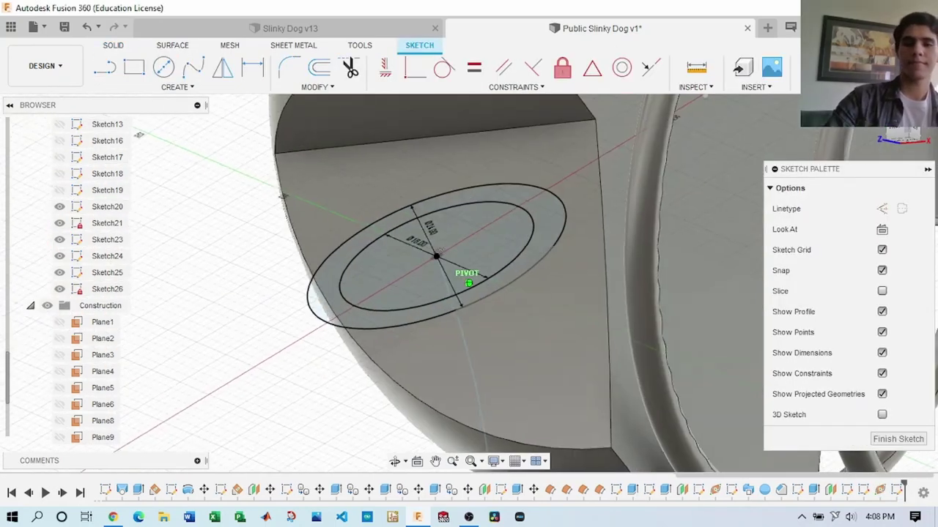
click(476, 281)
click(544, 291)
scroll(686, 215, down, 5)
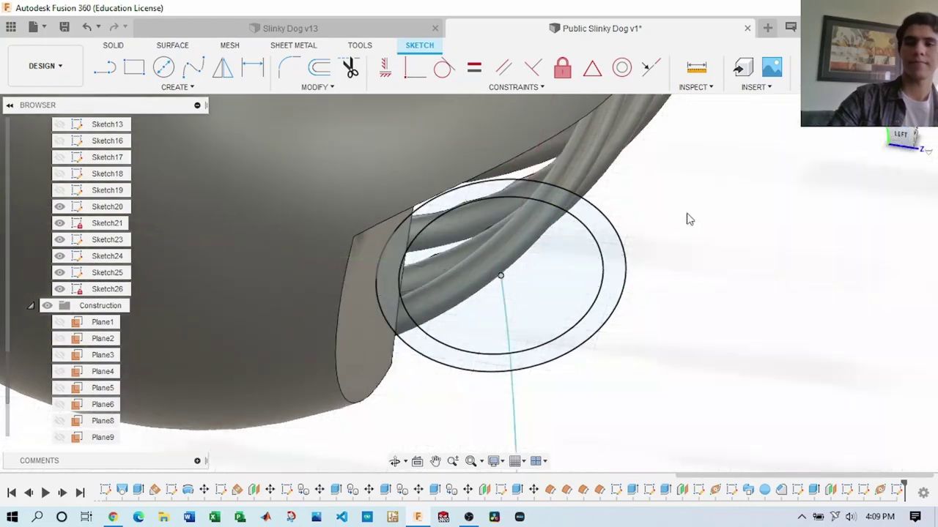
middle_drag(687, 215, 669, 300)
Step: Sweep the circle profile along the arc as a new body to form the upper leg
click(531, 73)
click(711, 162)
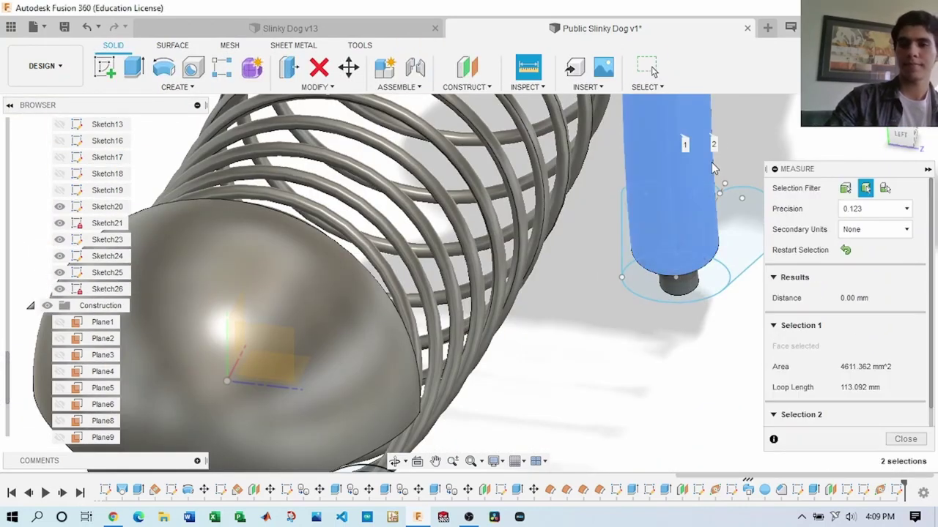
shift+middle_drag(711, 162, 654, 238)
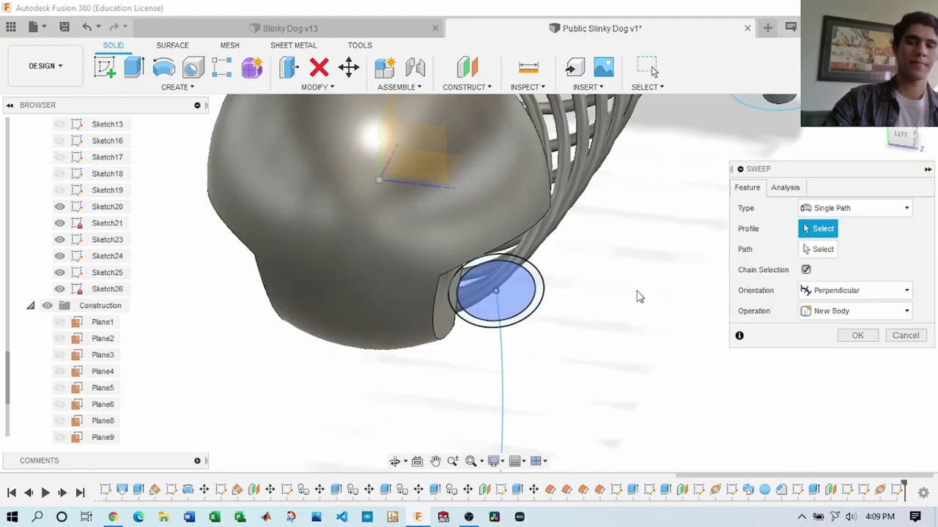
shift+middle_drag(638, 296, 506, 307)
click(504, 306)
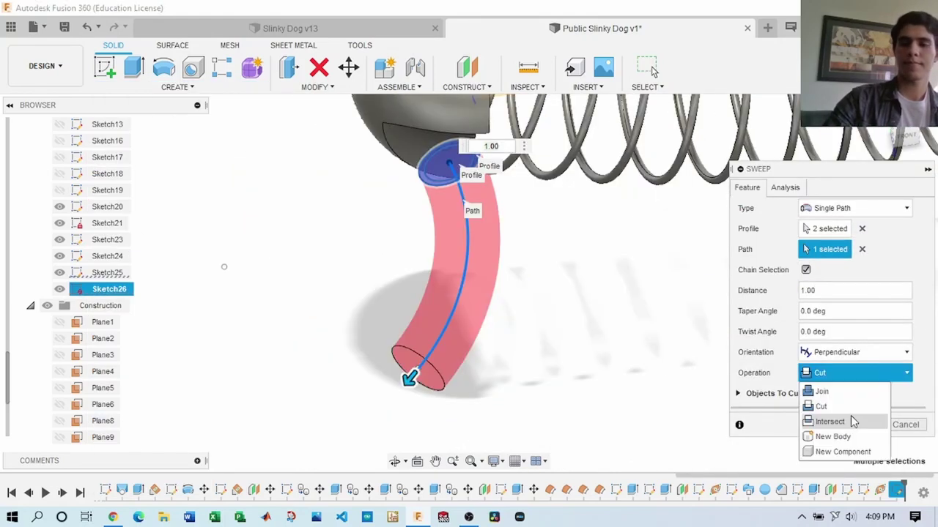
click(833, 436)
click(856, 396)
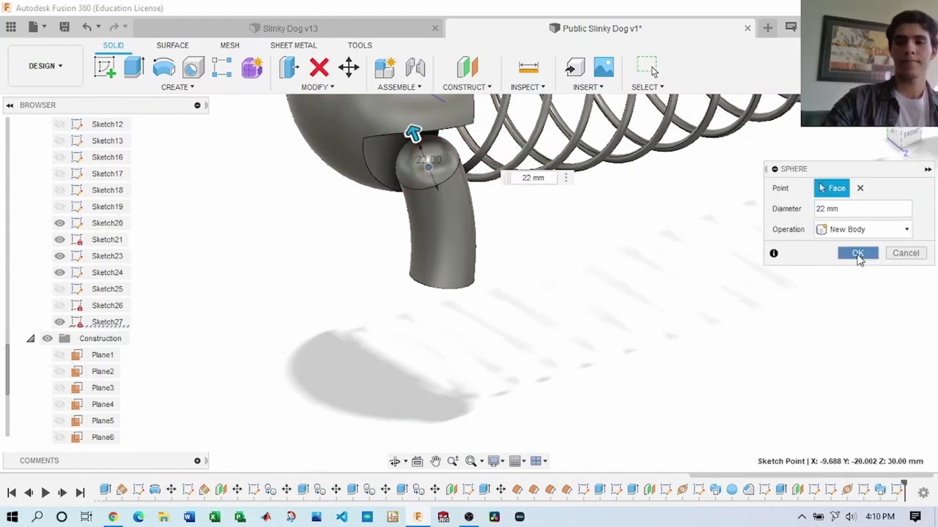
Step: Finish the knee sphere and fillet the leg edge
click(857, 253)
click(316, 86)
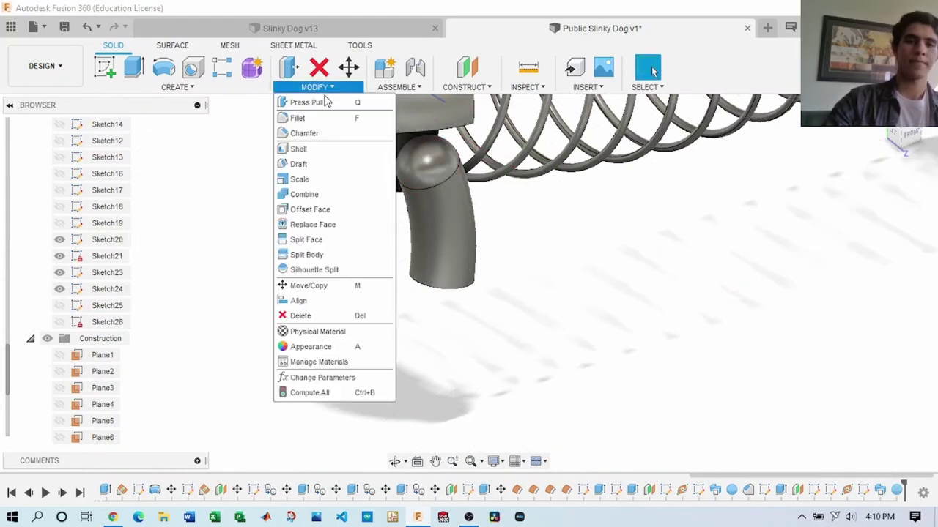
click(303, 117)
click(442, 283)
key(Return)
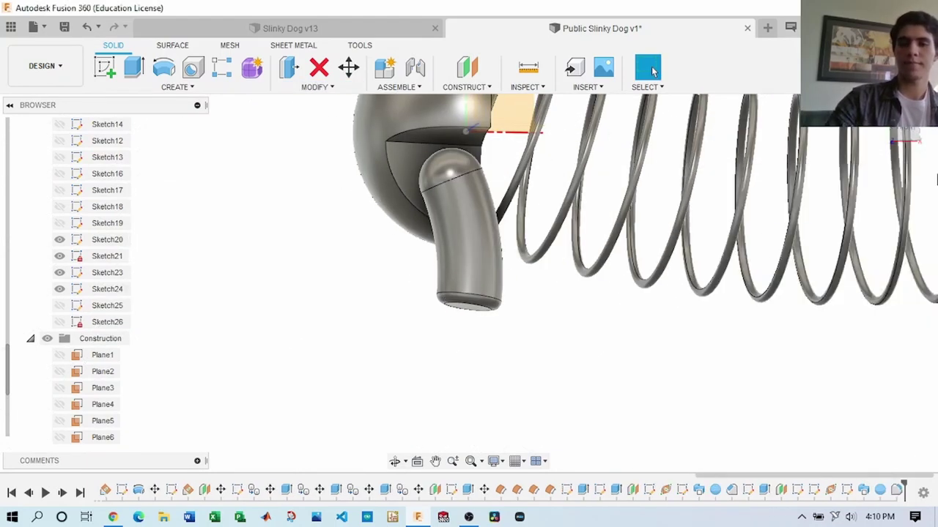
Step: Sweep the lower leg along the arc path
click(175, 86)
click(132, 239)
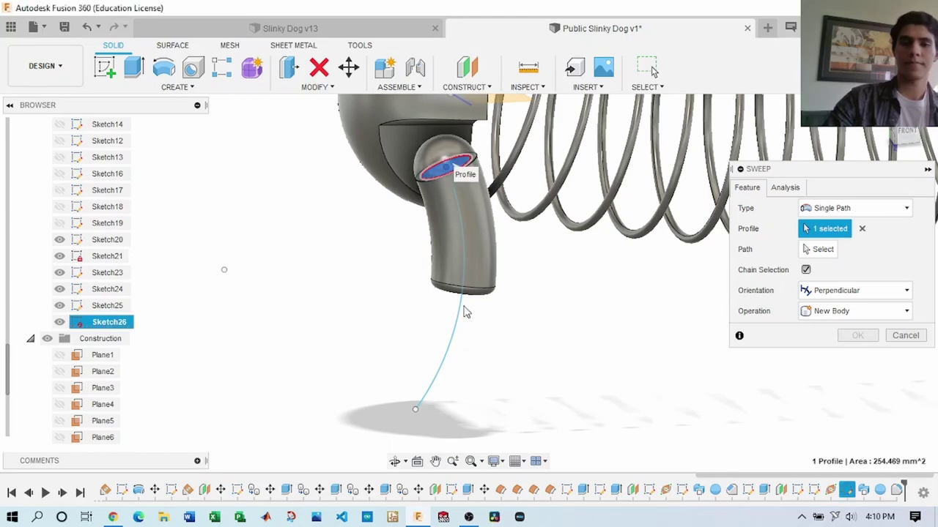
click(464, 308)
click(859, 397)
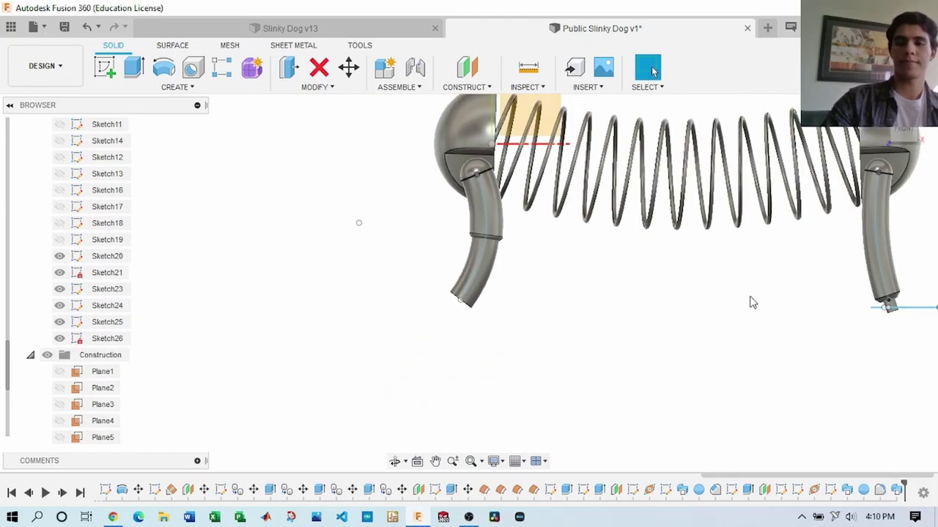
Step: Dismiss the chamfer and reopen the leg sketch for editing
key(Escape)
scroll(536, 325, down, 3)
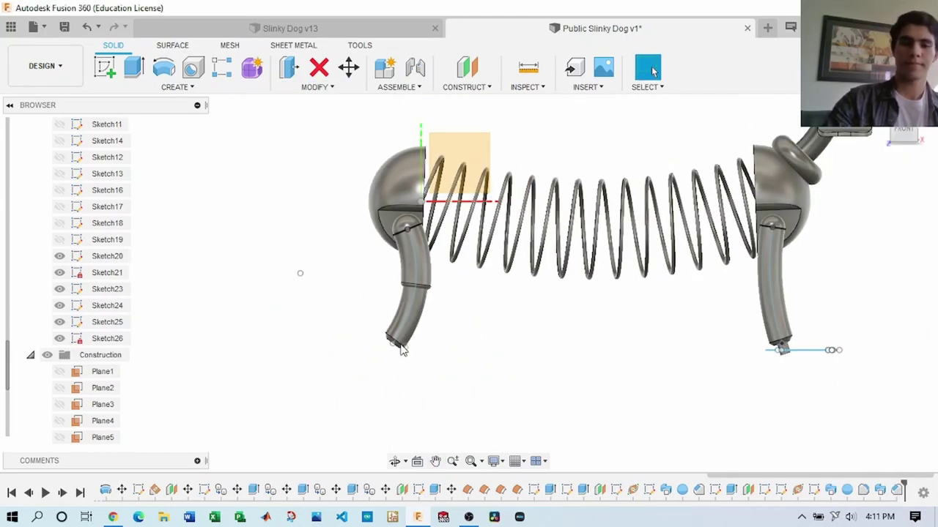
double_click(813, 489)
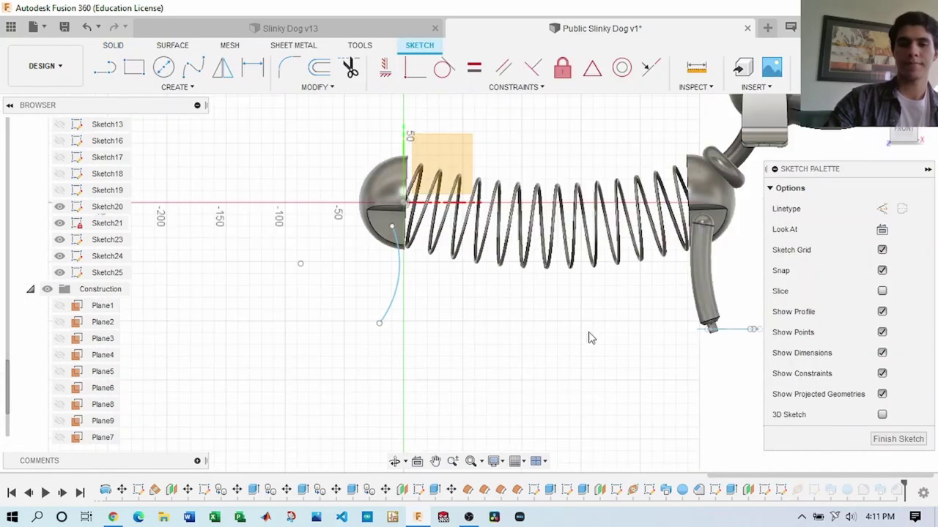
Step: Extrude the foot and copy the foot sketch -250 mm, shifting it 16 mm left
click(898, 439)
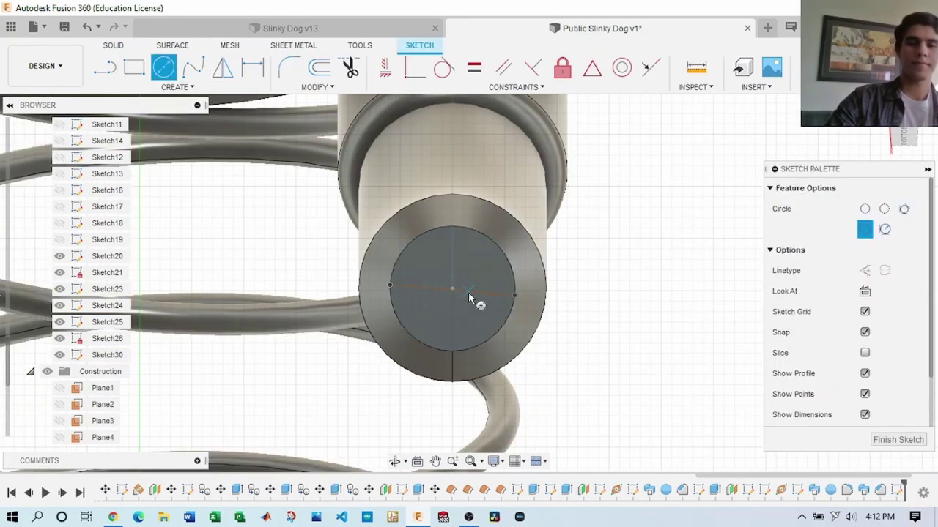
key(e)
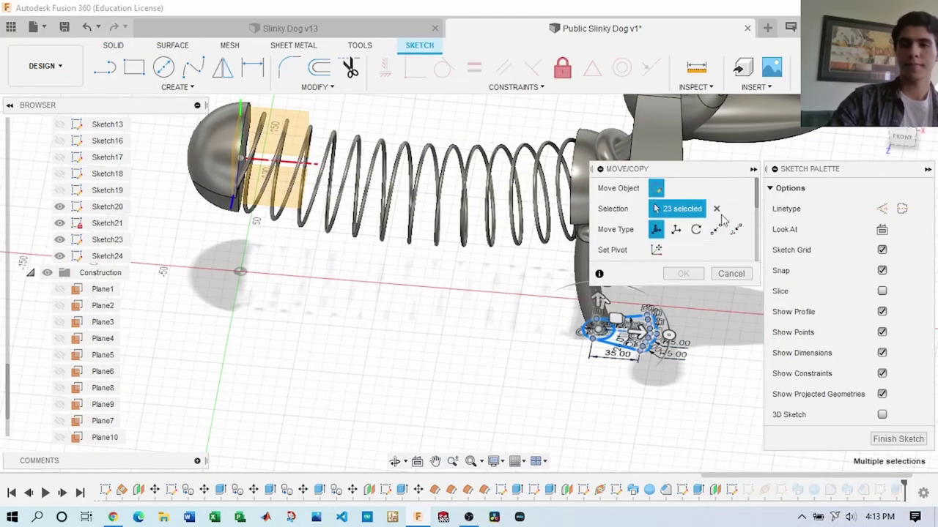
key(Return)
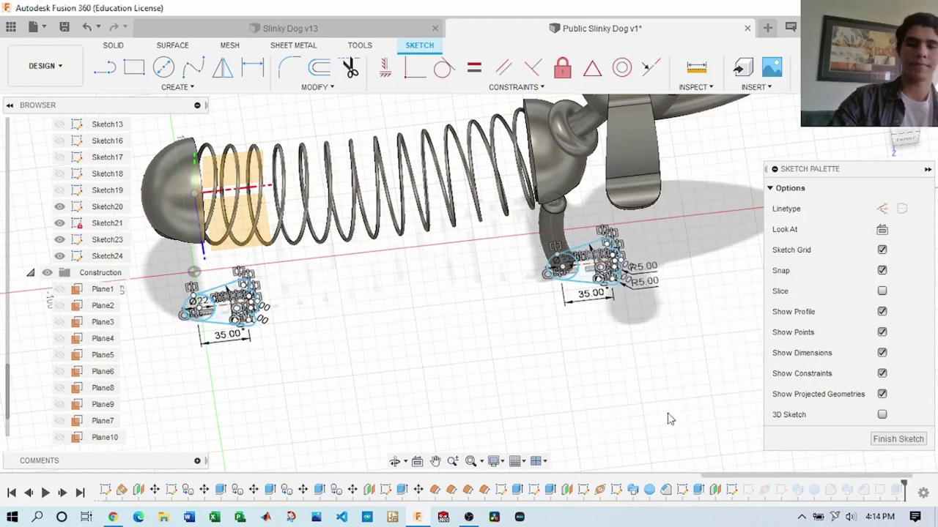
click(781, 491)
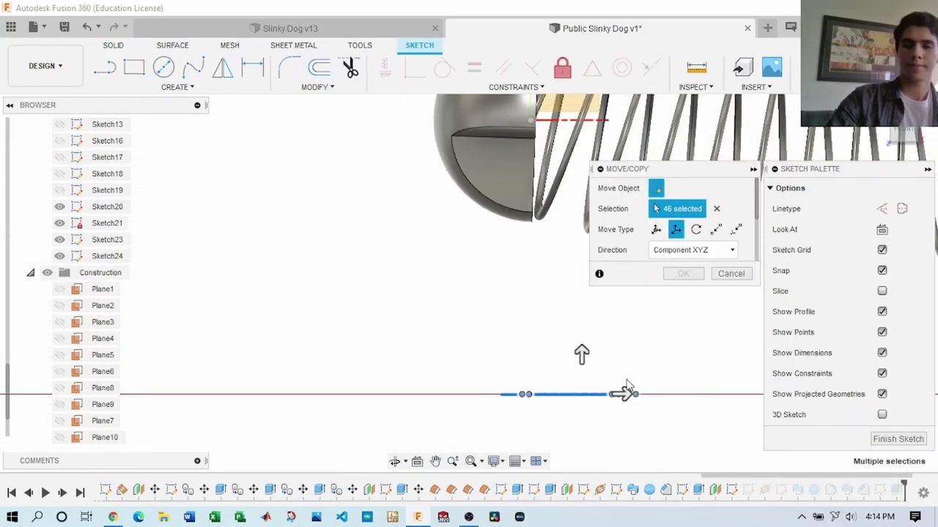
drag(623, 391, 516, 395)
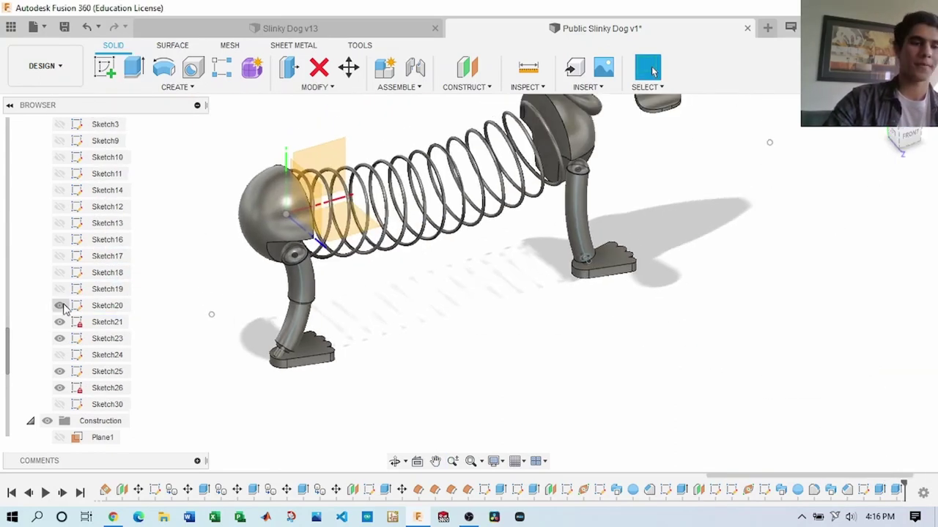
Step: Hide sketches Sketch20 through Sketch26
click(60, 305)
click(60, 322)
click(59, 338)
click(59, 354)
click(59, 372)
click(61, 387)
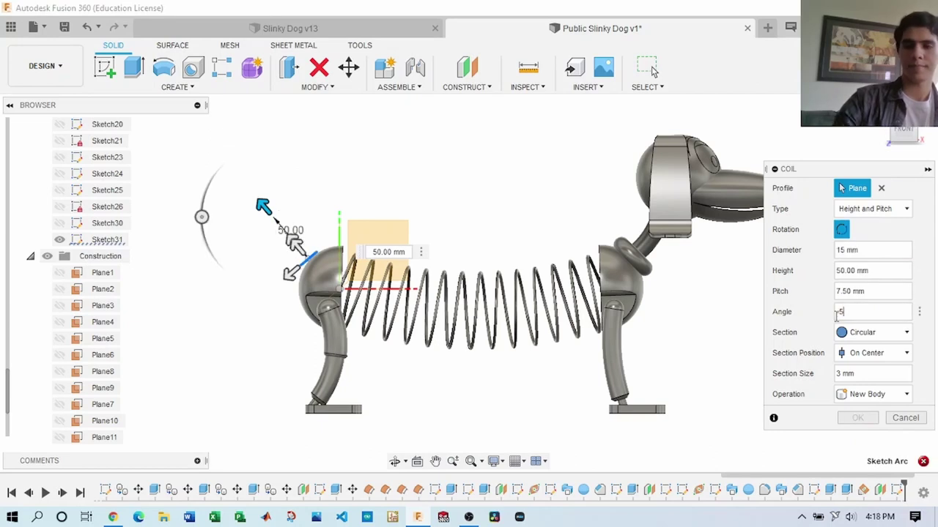
Step: Set the tail coil's angle to -6 and confirm it, then reopen the rear sketch
key(BackSpace)
text(-6)
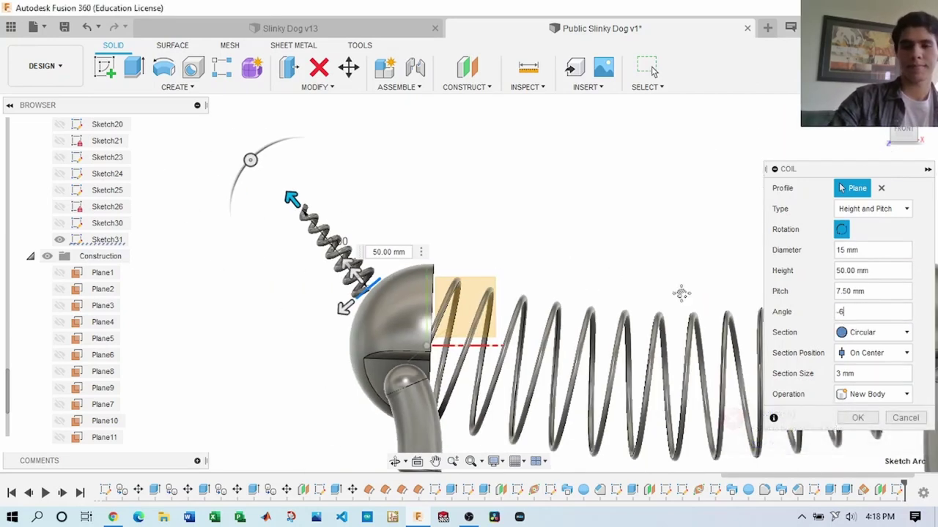
middle_drag(681, 292, 564, 249)
key(Return)
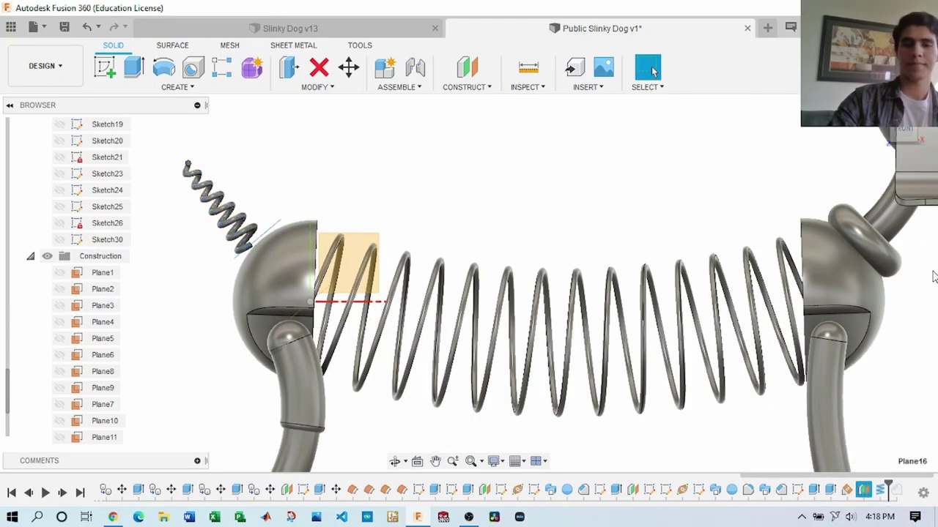
right_click(895, 489)
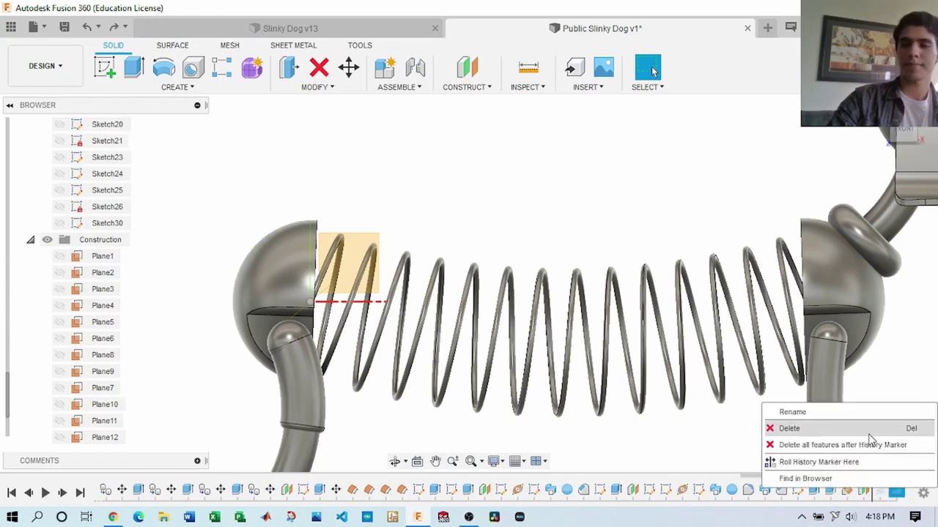
double_click(879, 489)
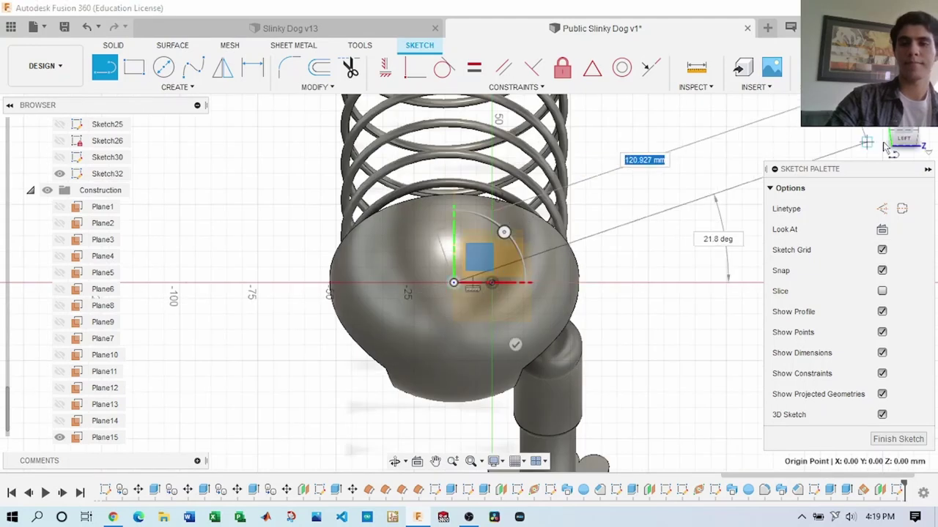
Step: Finish the sketch and move the tail coil into position on the dog's back
shift+middle_drag(454, 287, 513, 220)
click(850, 67)
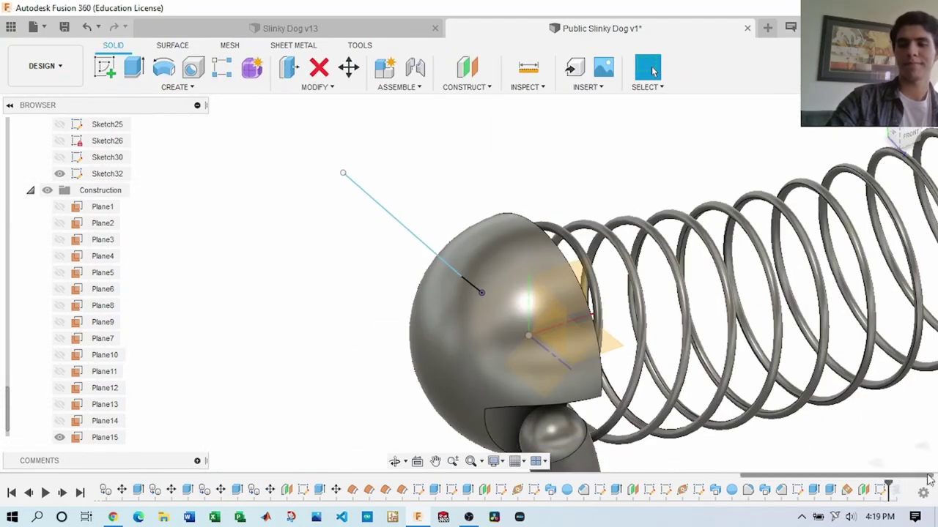
scroll(491, 303, up, 5)
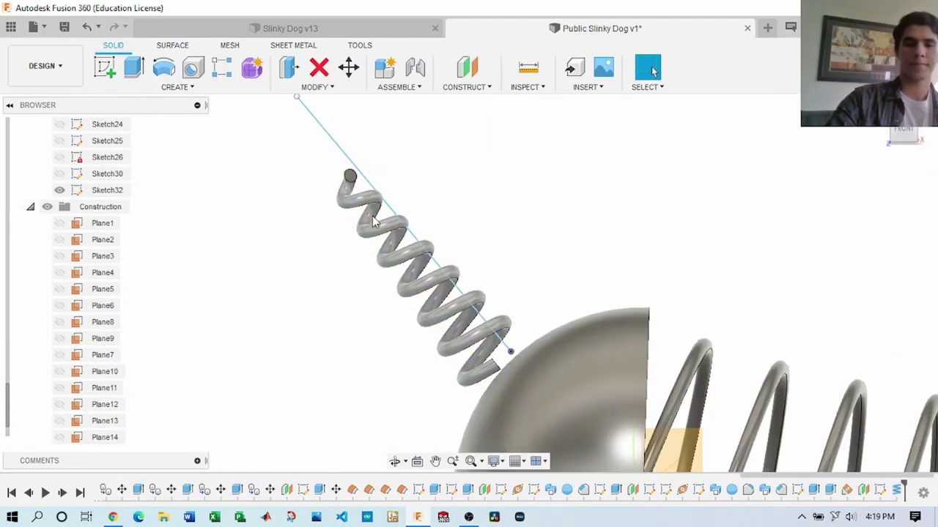
click(501, 345)
key(m)
shift+middle_drag(502, 346, 479, 242)
drag(478, 241, 435, 244)
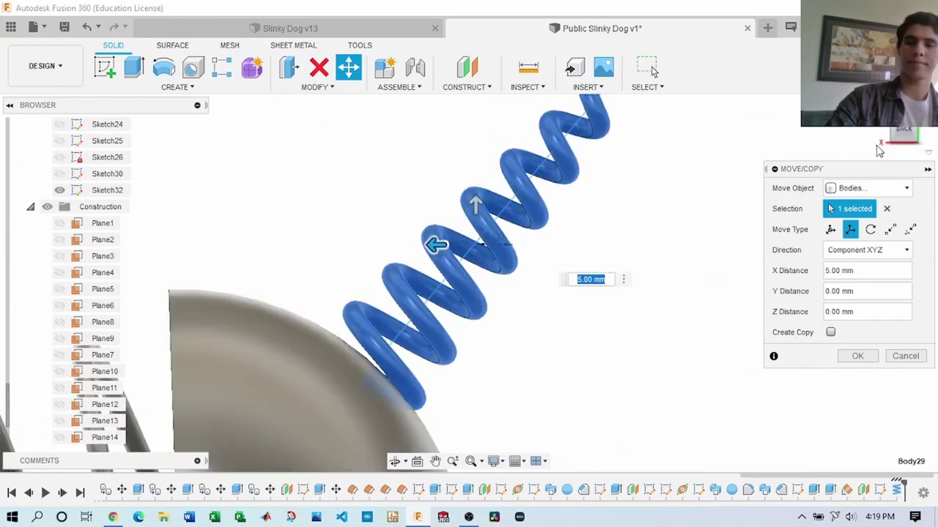
shift+middle_drag(435, 245, 486, 258)
drag(485, 257, 565, 261)
click(857, 356)
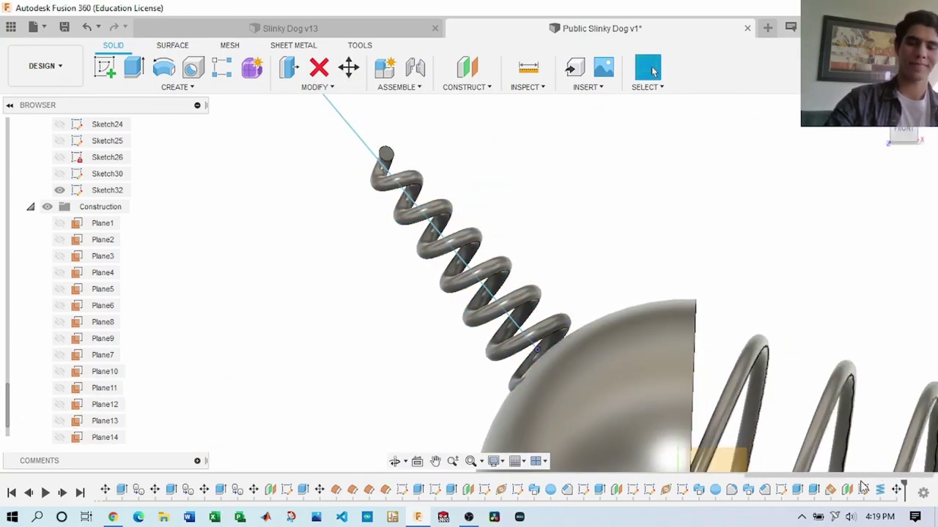
Step: Start an angled plane and try an 8 mm arc at the tail tip, then delete it
click(466, 87)
click(485, 117)
shift+middle_drag(796, 241, 430, 170)
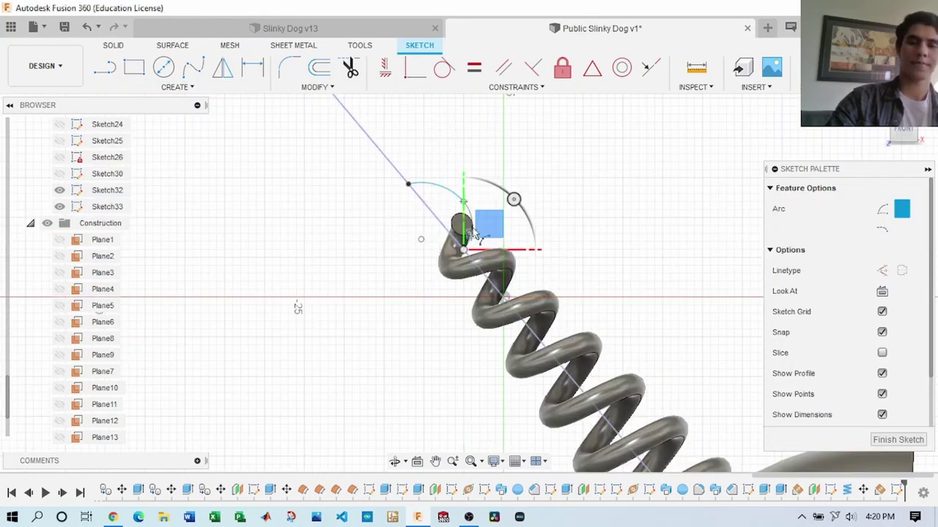
click(463, 203)
click(454, 185)
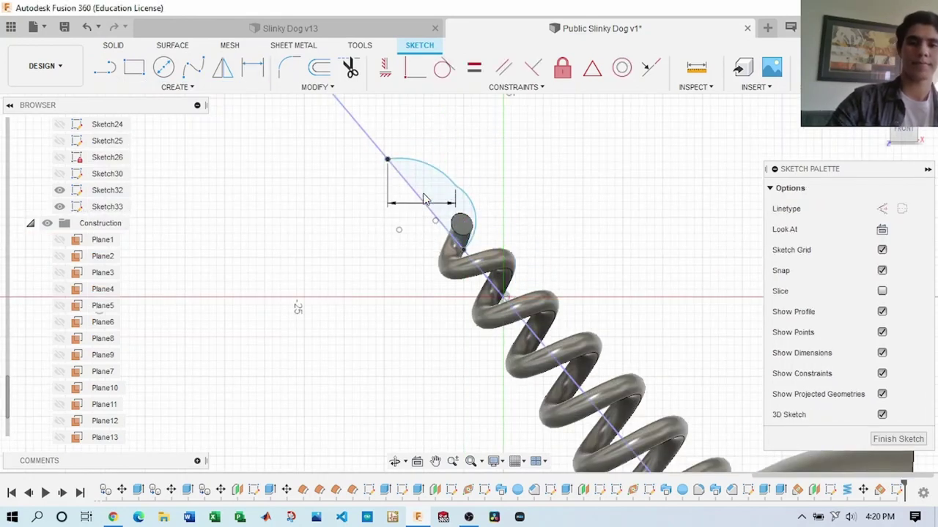
text(8)
key(Return)
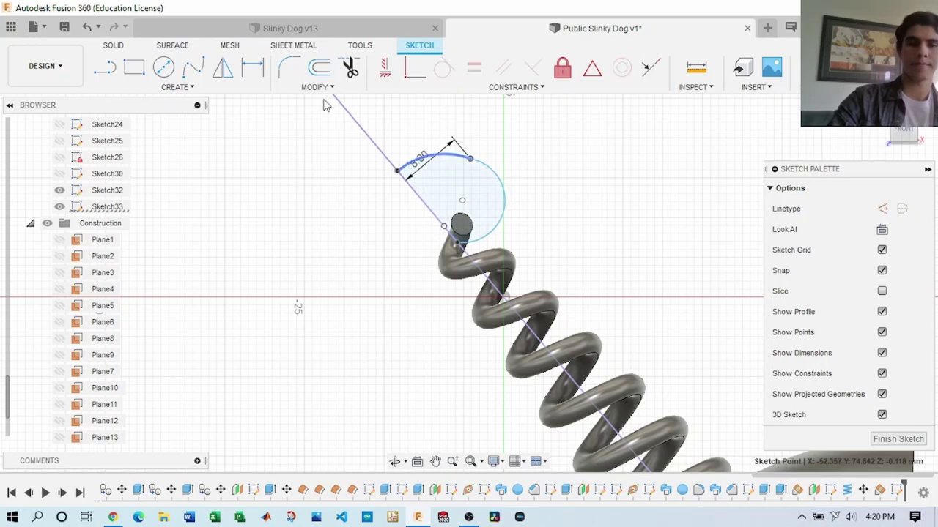
key(Delete)
Step: Sketch the tail-tip profile with a line and an arc, dimensioning its radius
click(175, 87)
click(115, 101)
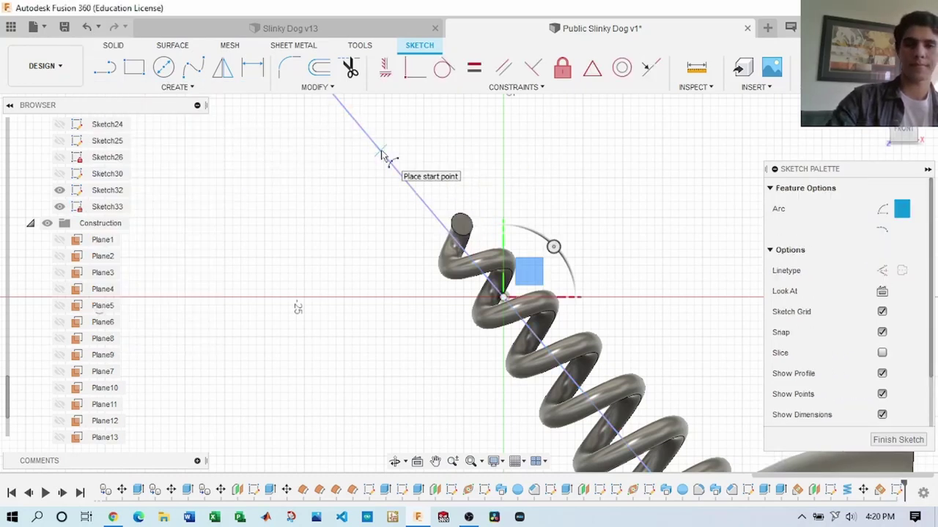
click(467, 221)
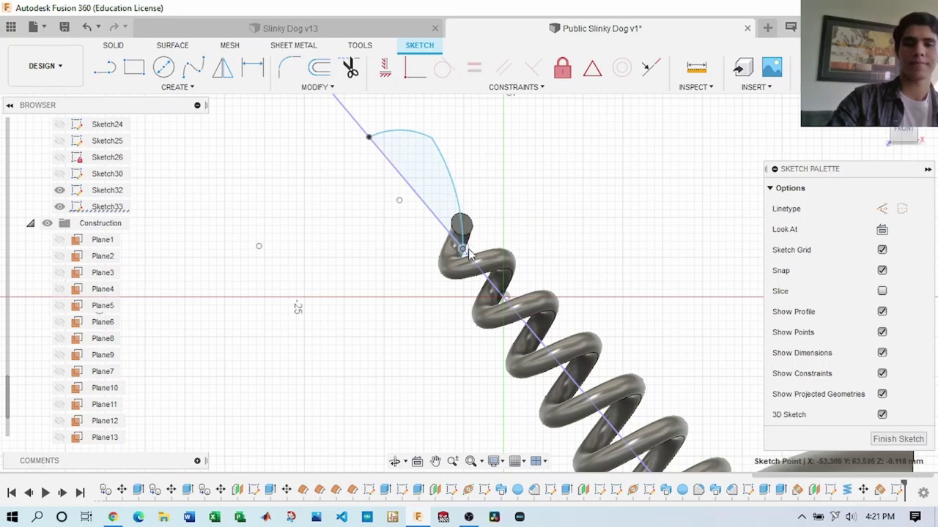
click(253, 67)
click(432, 165)
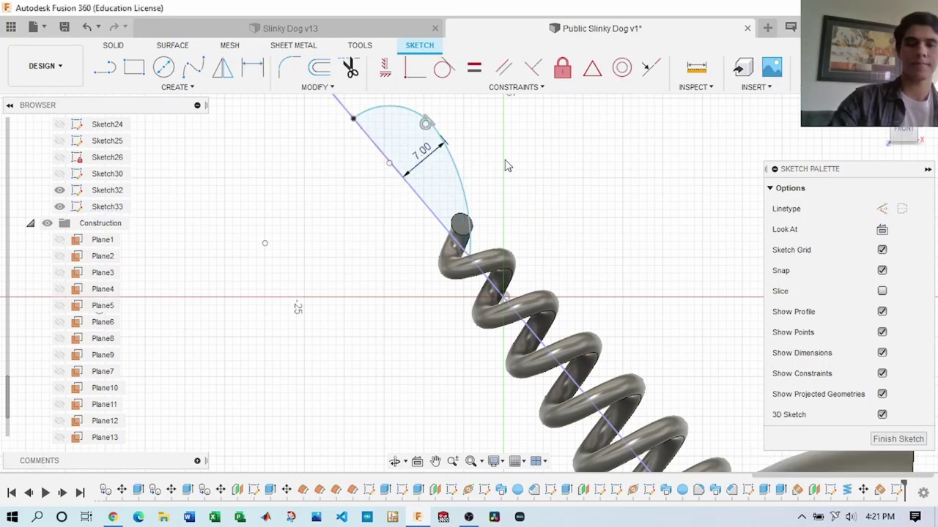
Step: Revolve the tip profile around the tail line as a new body and shift it 1 mm
key(r)
click(469, 205)
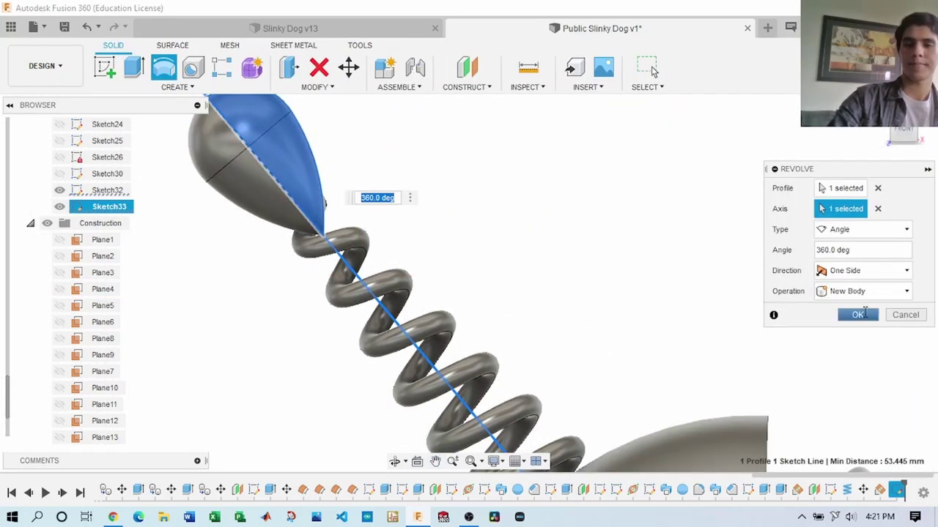
click(857, 314)
click(348, 67)
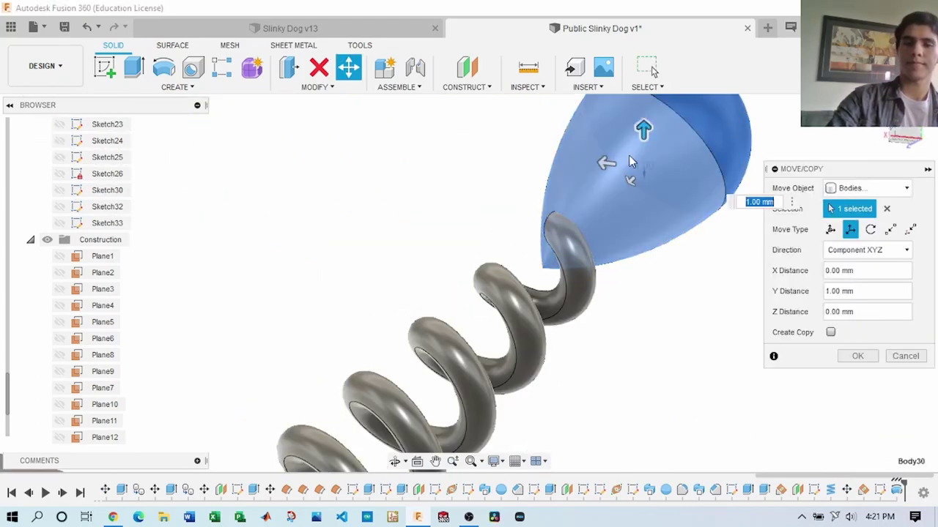
mouse_move(630, 163)
mouse_down()
mouse_move(628, 176)
mouse_move(608, 137)
mouse_up()
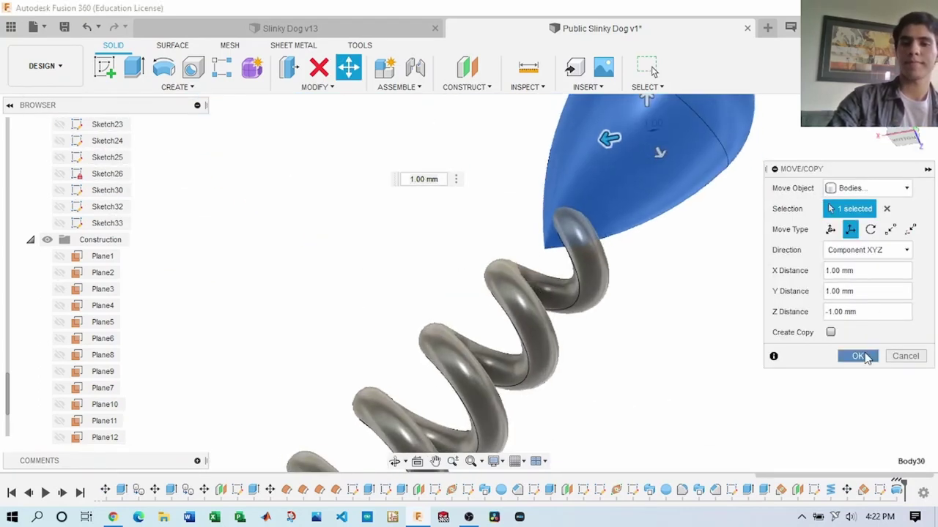
Step: Confirm the tip's new position and collapse the browser folders
click(857, 356)
click(30, 239)
click(31, 240)
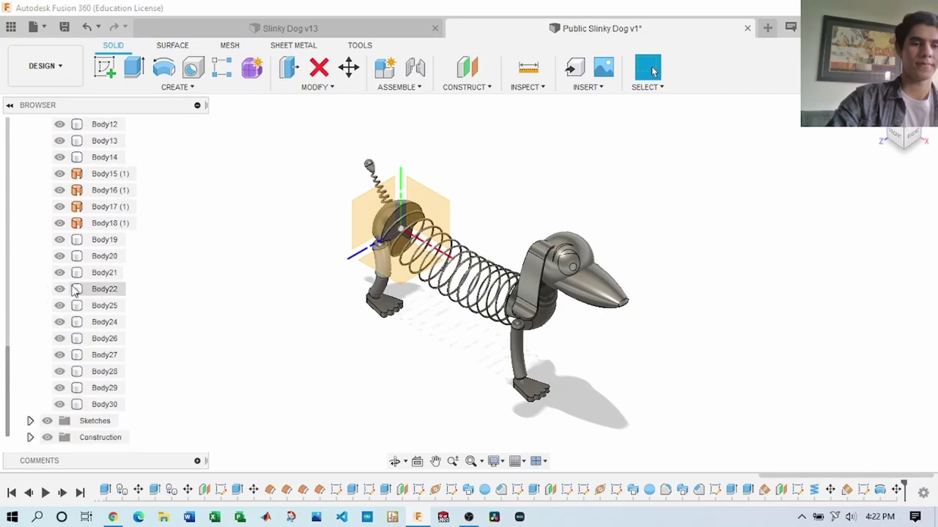
scroll(75, 291, up, 5)
click(30, 190)
click(30, 306)
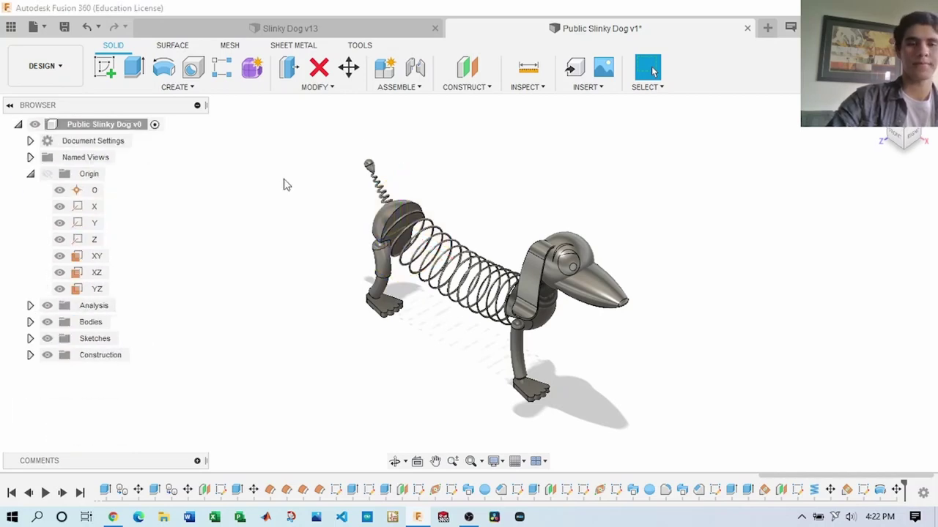
Step: Start a Mirror and select the front leg, foot and head pieces
click(192, 82)
key(Escape)
click(174, 86)
click(146, 430)
scroll(475, 351, up, 5)
click(475, 350)
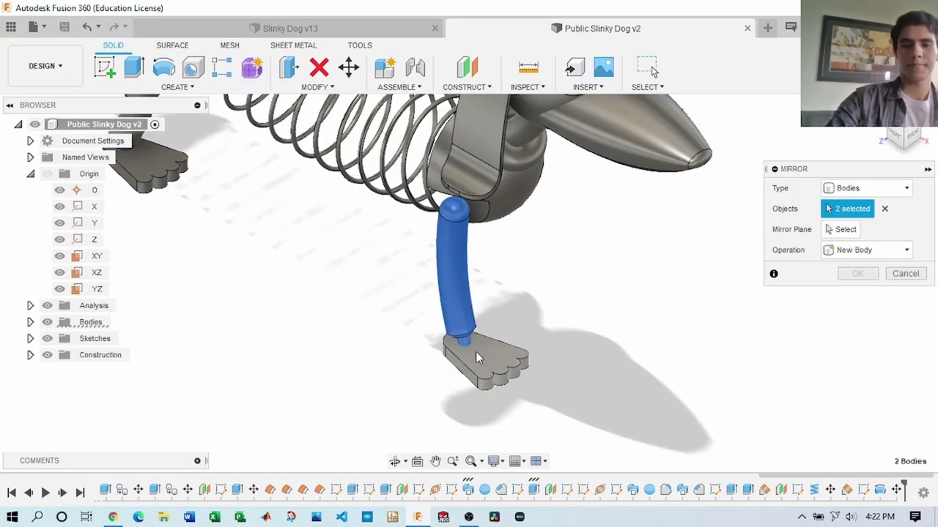
scroll(475, 350, down, 3)
scroll(213, 366, up, 3)
click(214, 366)
middle_drag(213, 366, 536, 180)
click(536, 180)
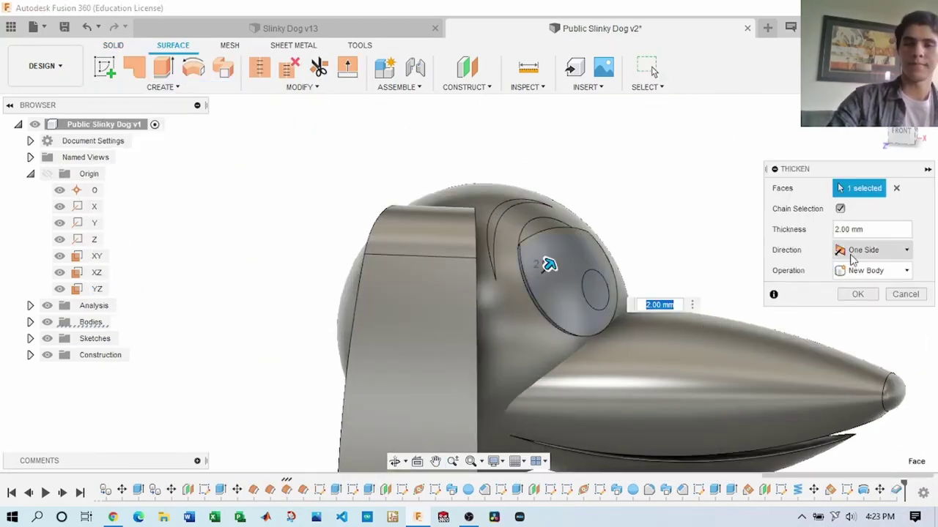
Step: Thicken the eye face by 2.00 mm into a new body
click(597, 247)
click(550, 213)
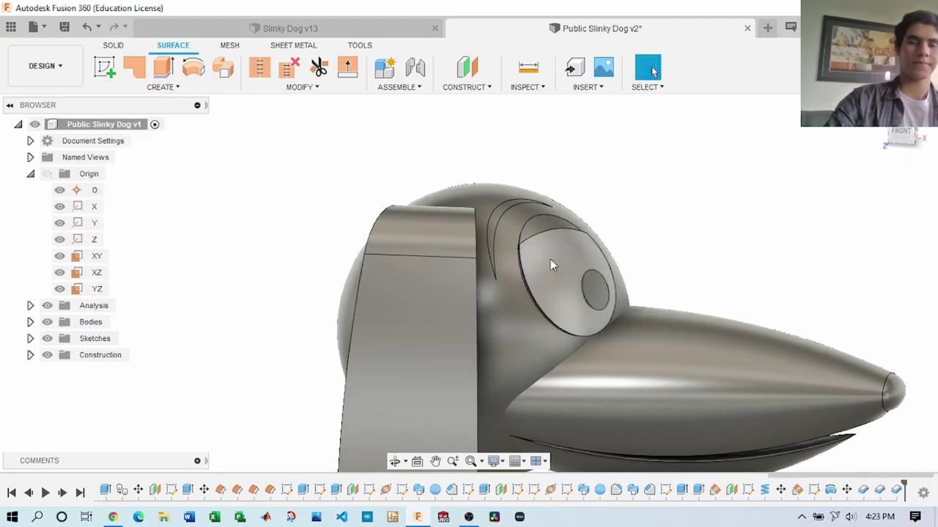
click(509, 208)
click(834, 232)
click(857, 294)
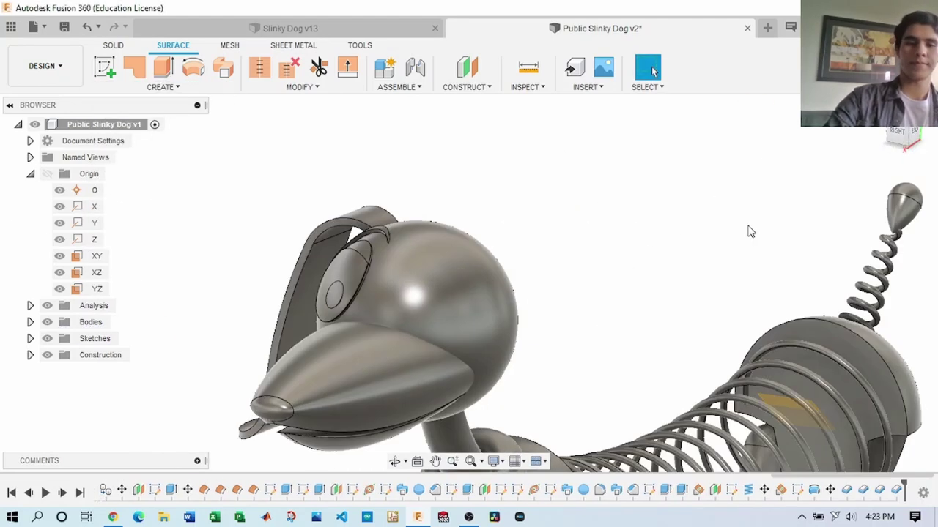
Step: Toggle body visibility and start mirroring the leg bodies
click(47, 322)
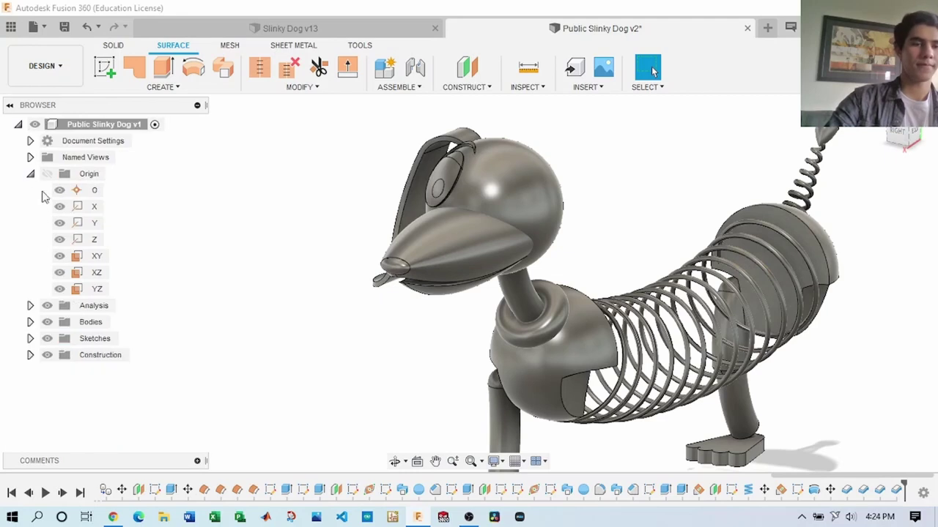
click(115, 407)
scroll(323, 311, up, 5)
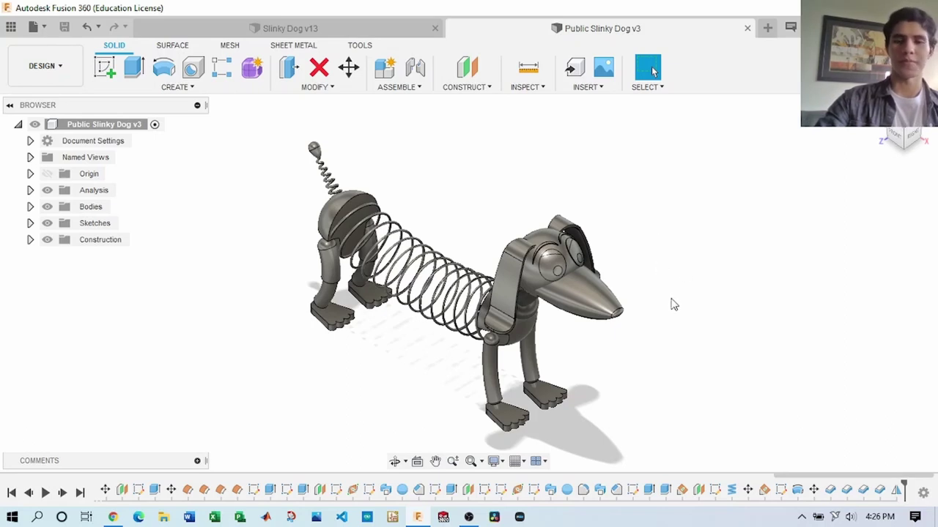
Step: Apply red enamel paint to the nose from the appearance library
right_click(612, 302)
click(607, 393)
scroll(723, 345, down, 5)
drag(690, 400, 578, 300)
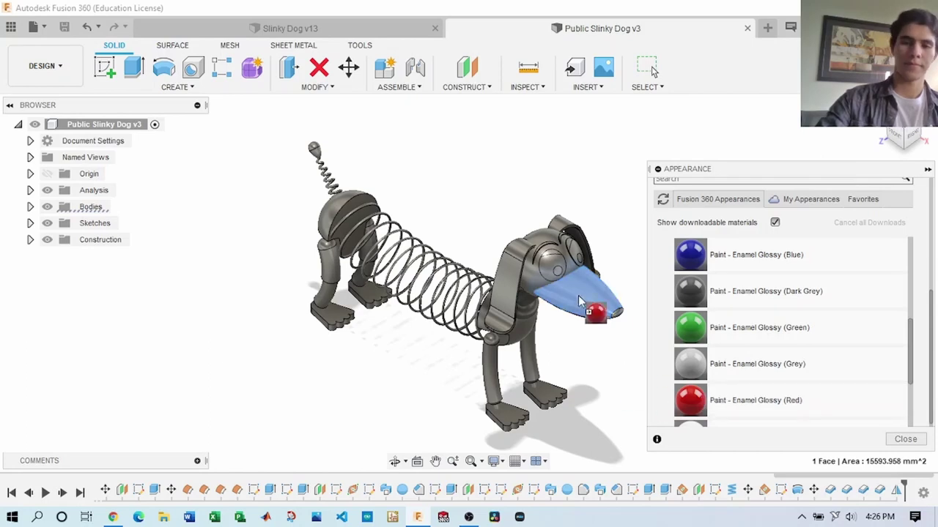
Step: Drag another paint swatch from the appearance library onto the dog
scroll(630, 307, up, 3)
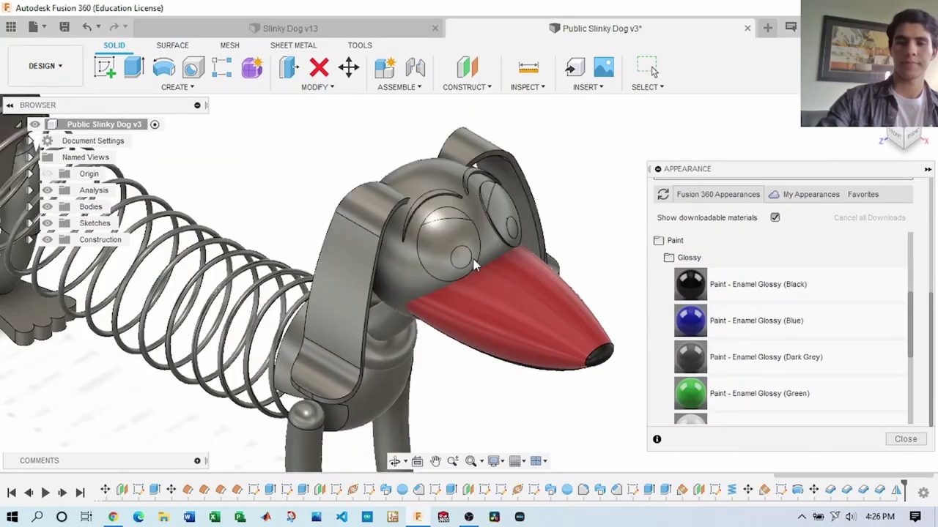
scroll(475, 266, up, 3)
scroll(733, 344, down, 1)
scroll(732, 345, down, 3)
scroll(732, 344, up, 4)
drag(690, 320, 410, 213)
Step: Apply green paint to the neck ring
scroll(630, 308, down, 3)
scroll(630, 307, up, 1)
scroll(708, 308, down, 3)
scroll(693, 292, up, 2)
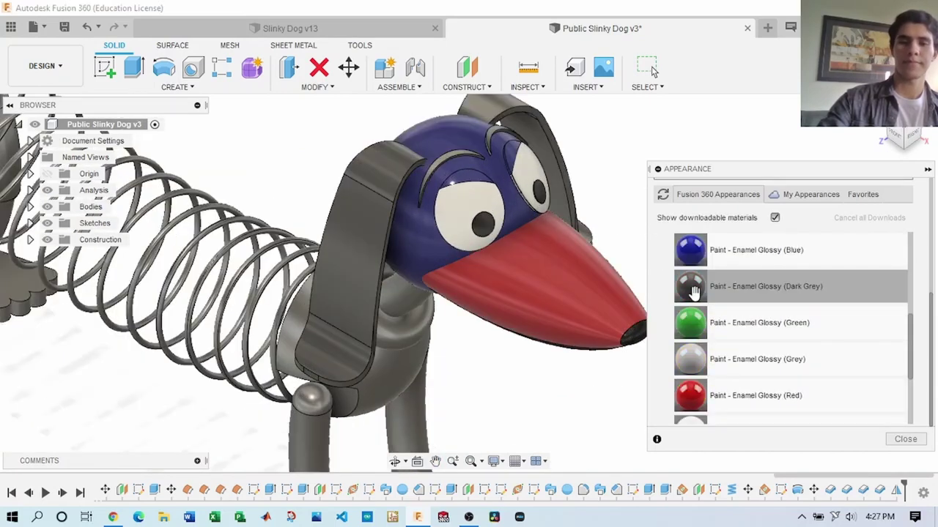
drag(690, 323, 546, 305)
scroll(541, 131, up, 2)
scroll(513, 220, down, 3)
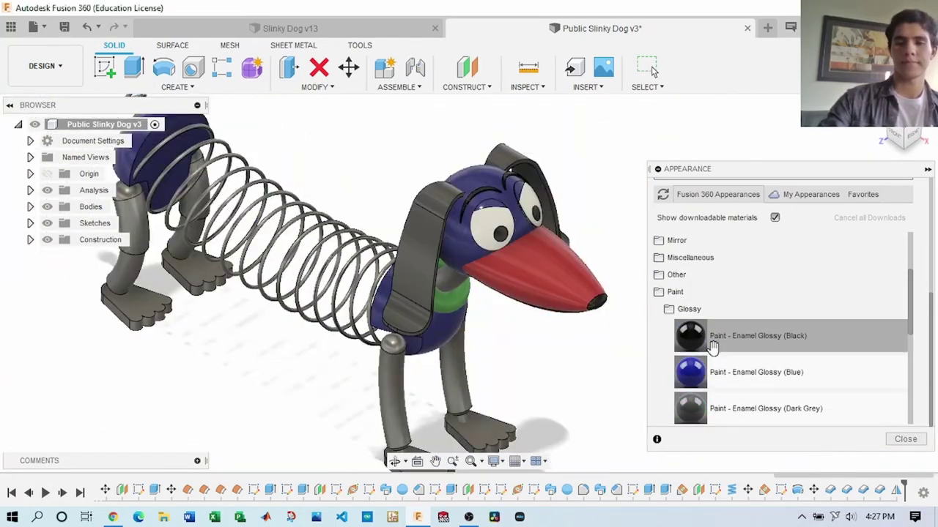
Step: Apply black enamel to a dog part and blue paint to the leg piece, accepting the warning
drag(718, 353, 504, 326)
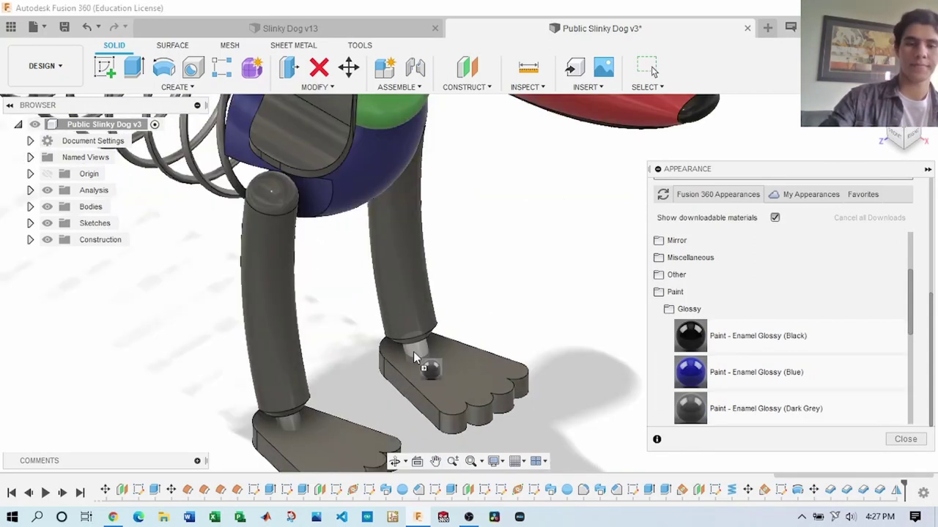
scroll(703, 366, down, 3)
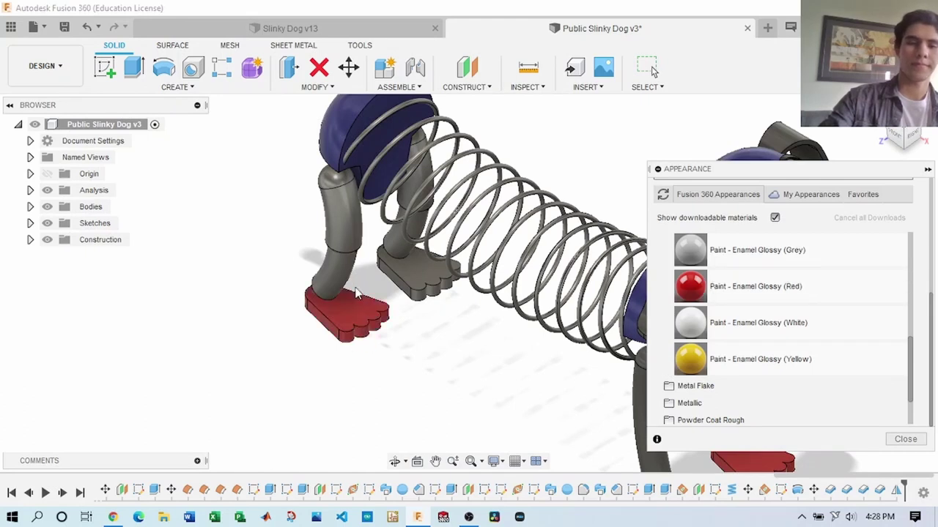
scroll(696, 328, up, 3)
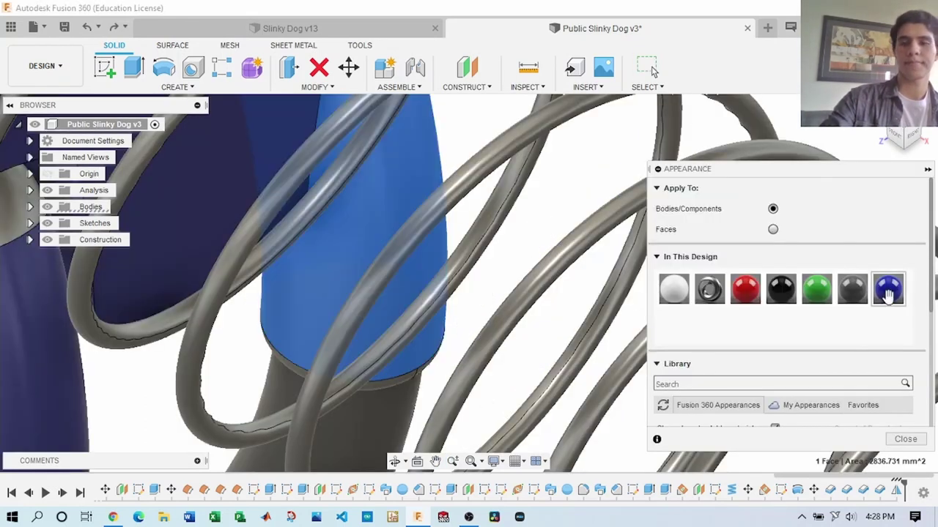
drag(888, 293, 414, 326)
click(432, 274)
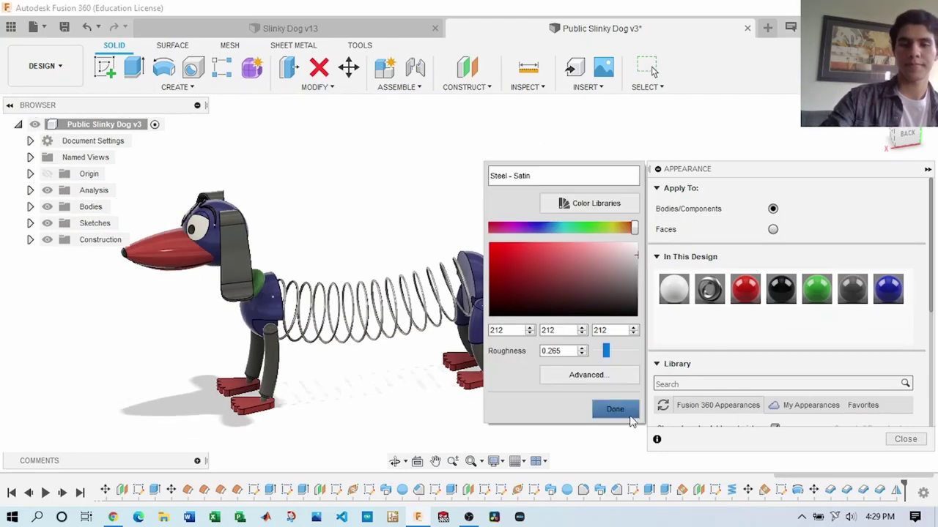
Step: Recolour the blue body paint to tan and the red paint to pale yellow
click(628, 413)
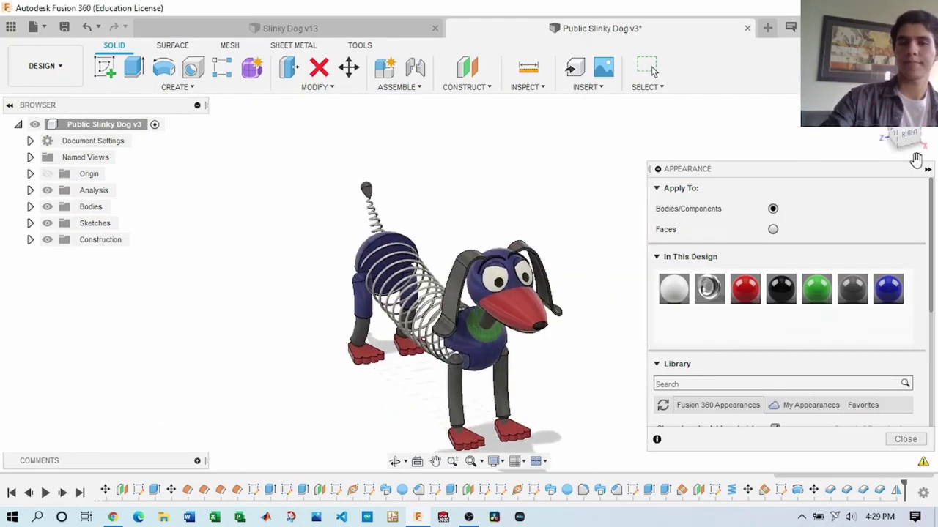
double_click(890, 293)
drag(542, 228, 617, 227)
click(567, 258)
click(614, 431)
double_click(745, 290)
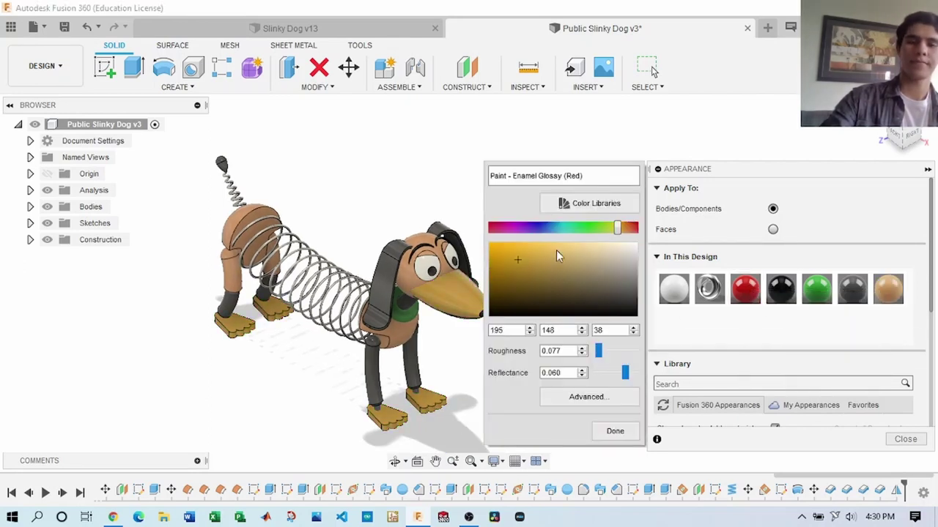
drag(550, 249, 561, 245)
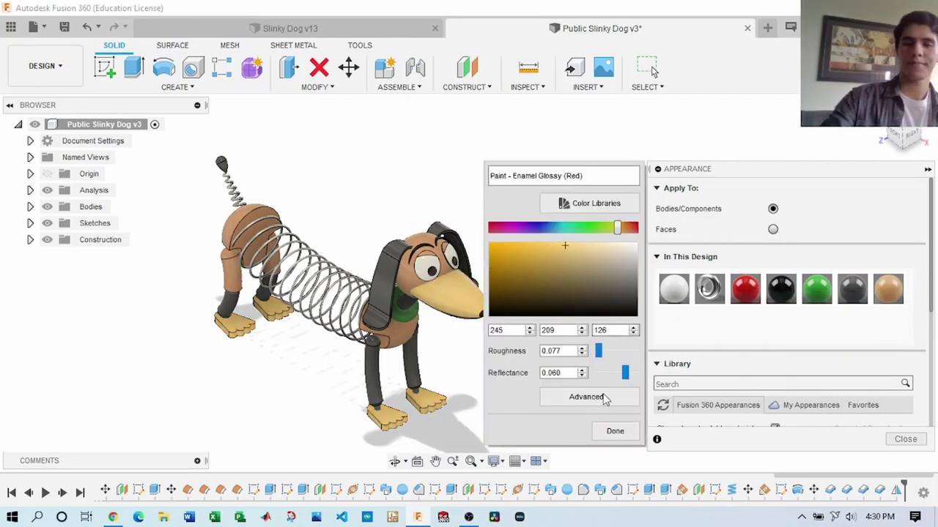
Step: Turn the dark grey paint dark red-brown and leave the green paint unchanged
click(615, 431)
double_click(852, 289)
drag(509, 273, 517, 285)
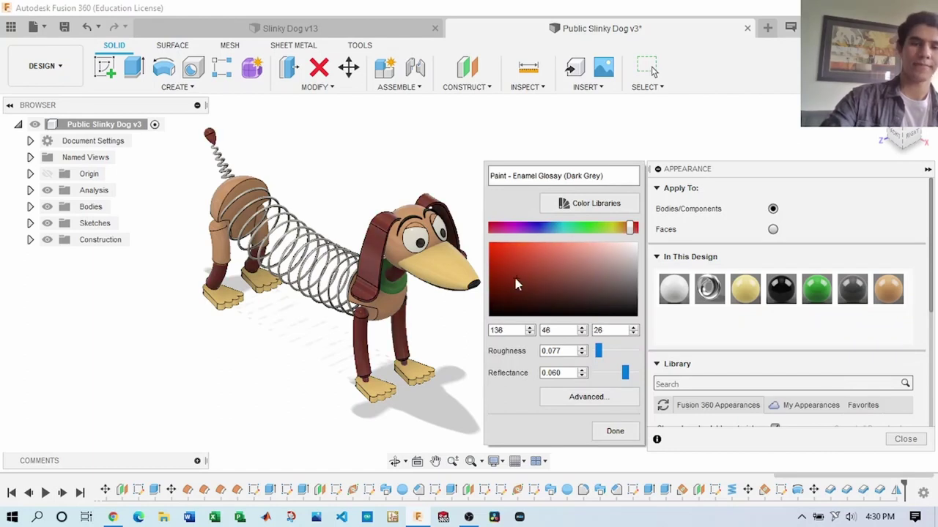
click(615, 430)
double_click(816, 290)
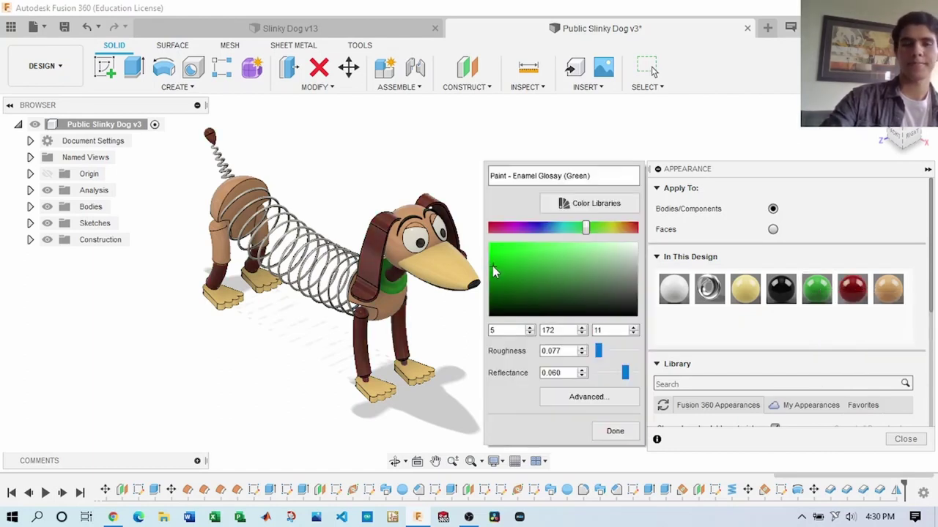
key(Escape)
scroll(469, 278, up, 3)
scroll(458, 289, up, 3)
Step: Add a 20 mm inner, 7.5 mm tube torus on the chest as a new body, then open its Appearance
scroll(430, 293, up, 2)
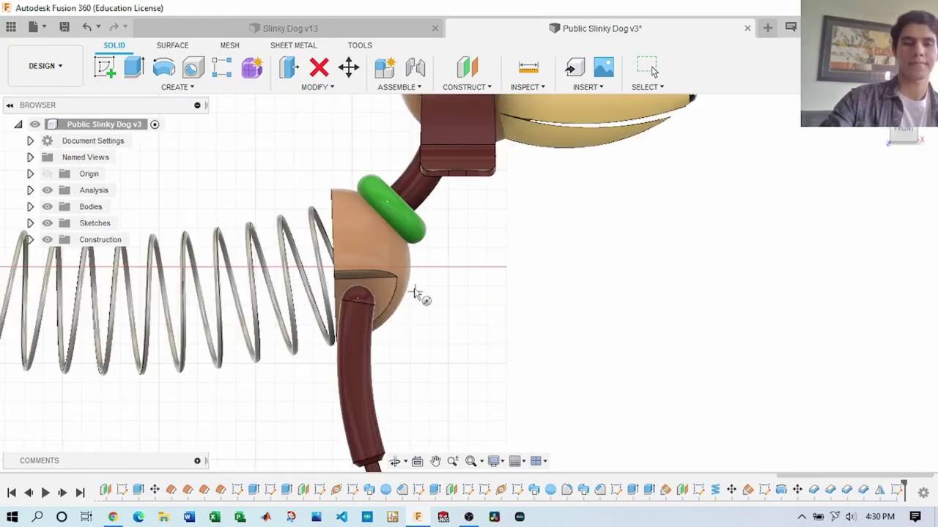
click(415, 292)
click(871, 270)
click(865, 330)
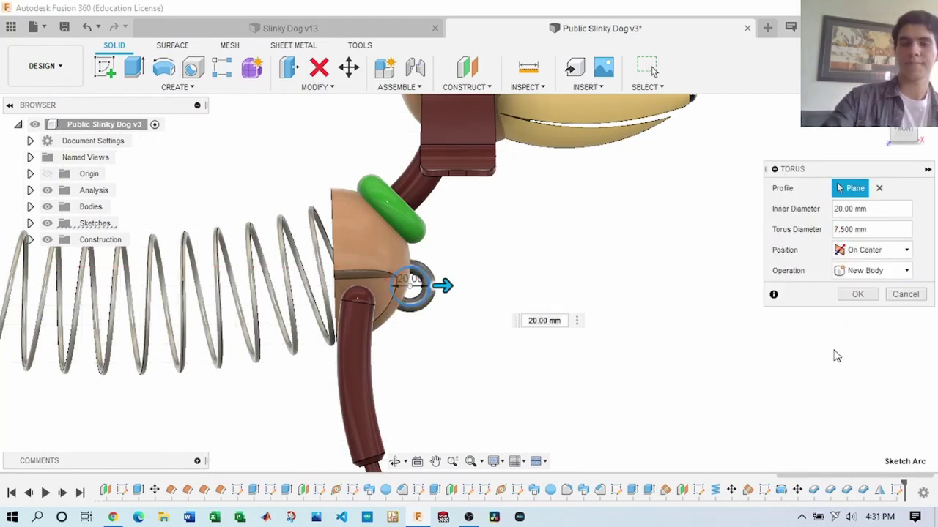
click(857, 293)
right_click(415, 293)
click(425, 379)
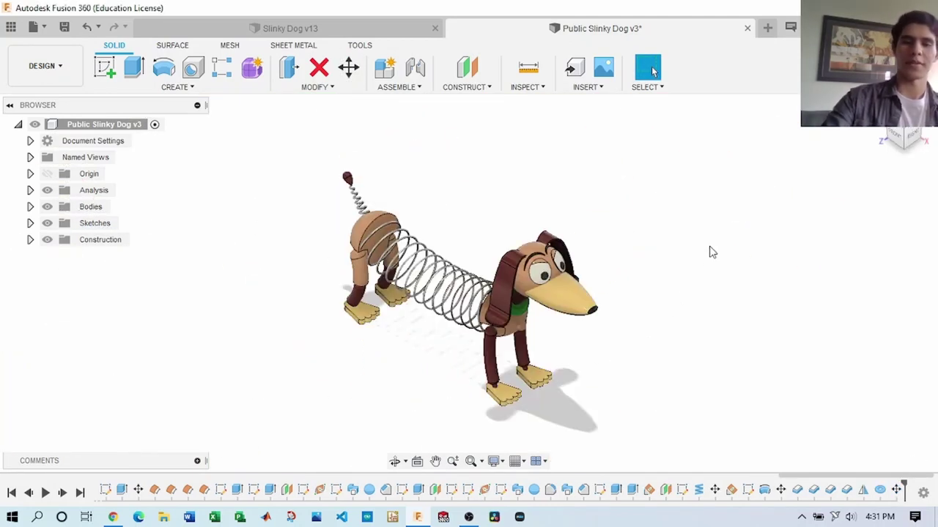
Step: Save the Slinky Dog as version 4 and switch to the RENDER workspace
click(70, 26)
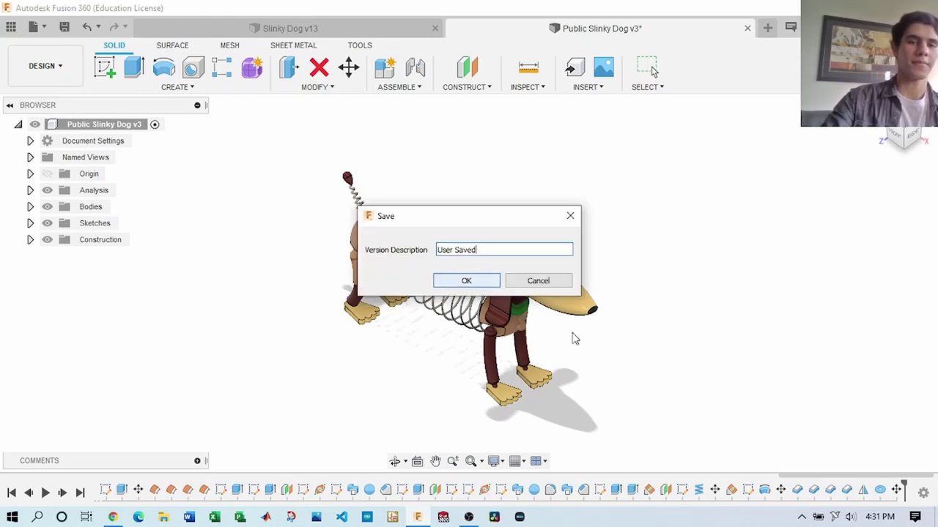
click(466, 282)
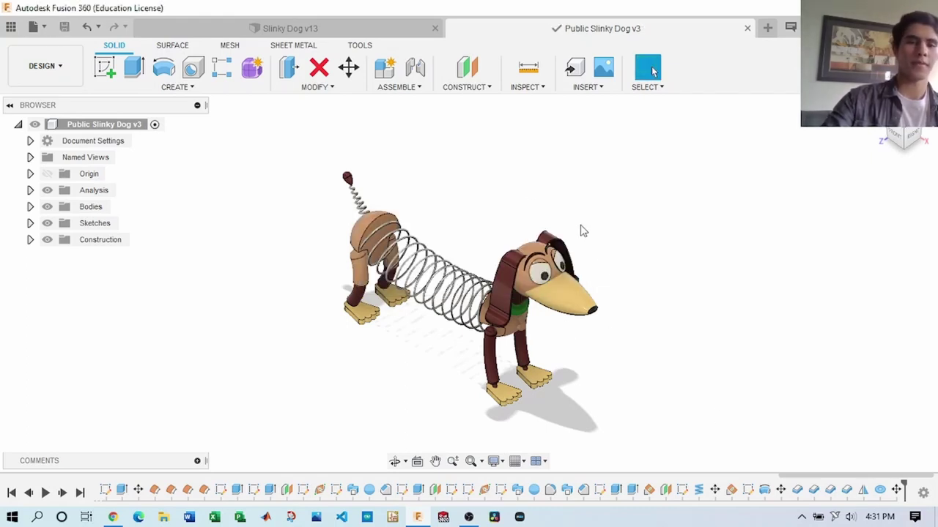
click(48, 77)
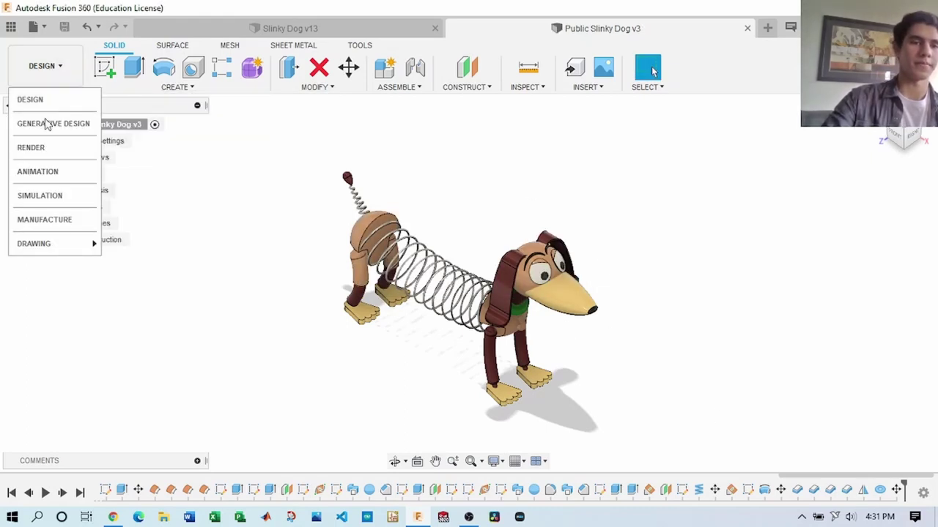
click(47, 146)
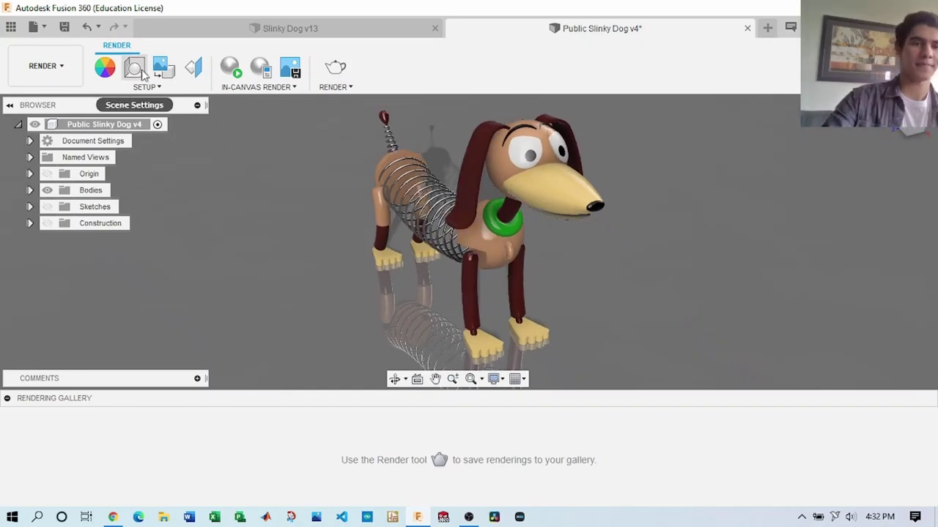
Step: Preview Grid Light, Rim Highlights and Soft Light environments, then apply Warm Light to the scene
click(134, 67)
click(828, 174)
scroll(800, 304, down, 1)
double_click(797, 315)
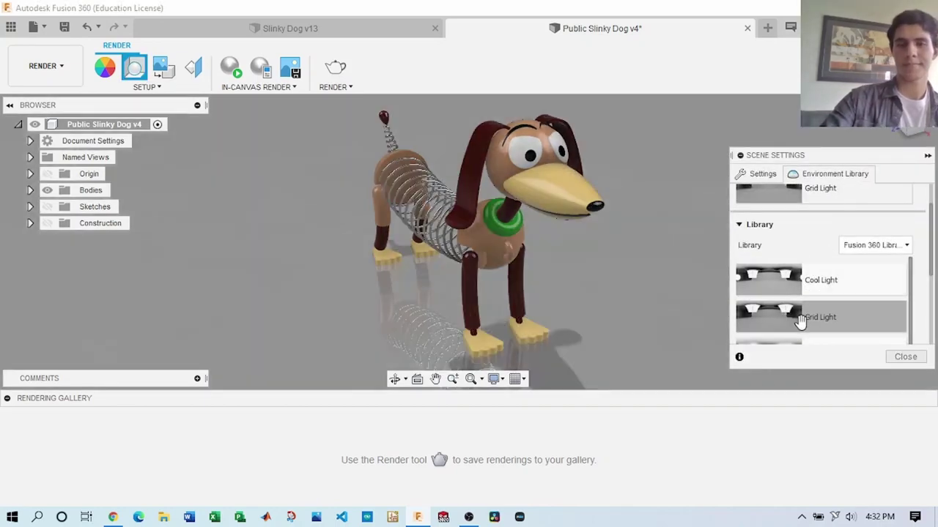
scroll(795, 311, down, 1)
double_click(795, 311)
scroll(790, 308, down, 1)
scroll(790, 308, down, 1)
double_click(789, 308)
scroll(790, 304, down, 1)
double_click(788, 300)
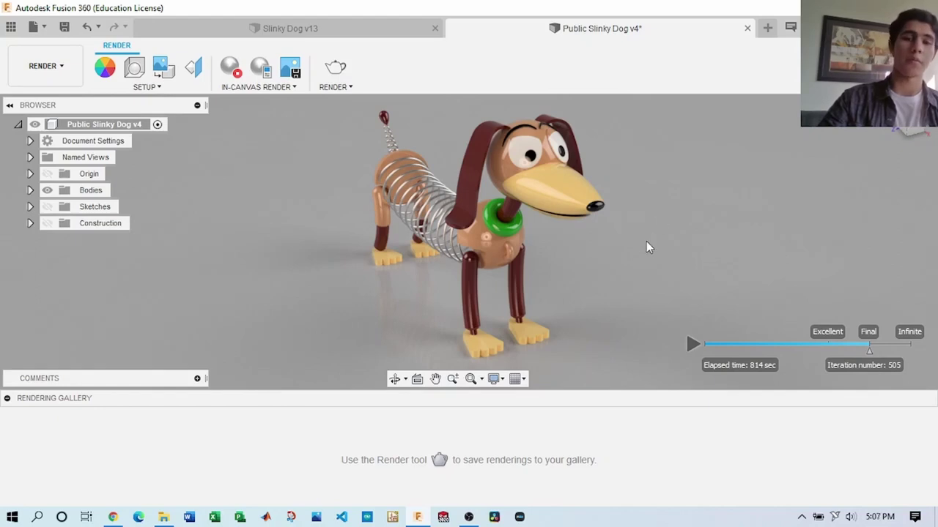
Step: Capture the render at window-size resolution and save it as PNG without the version number
click(291, 67)
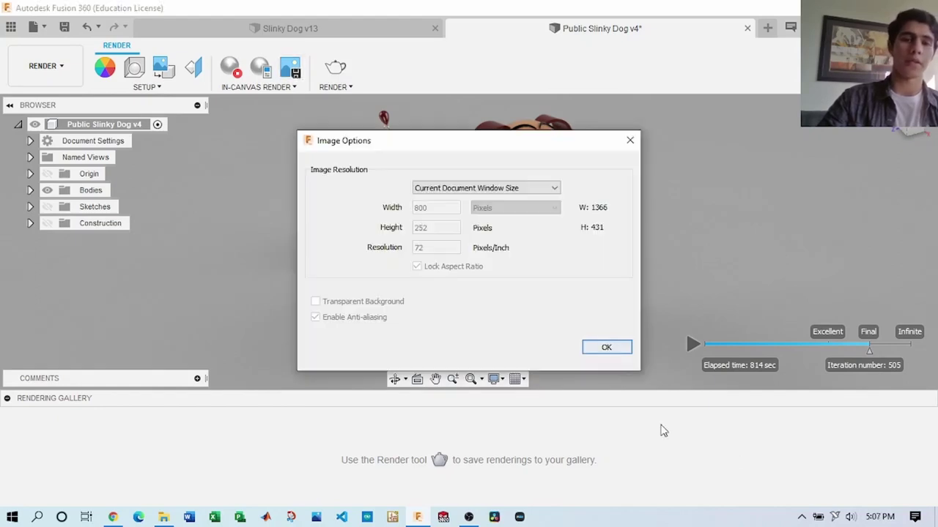
click(606, 348)
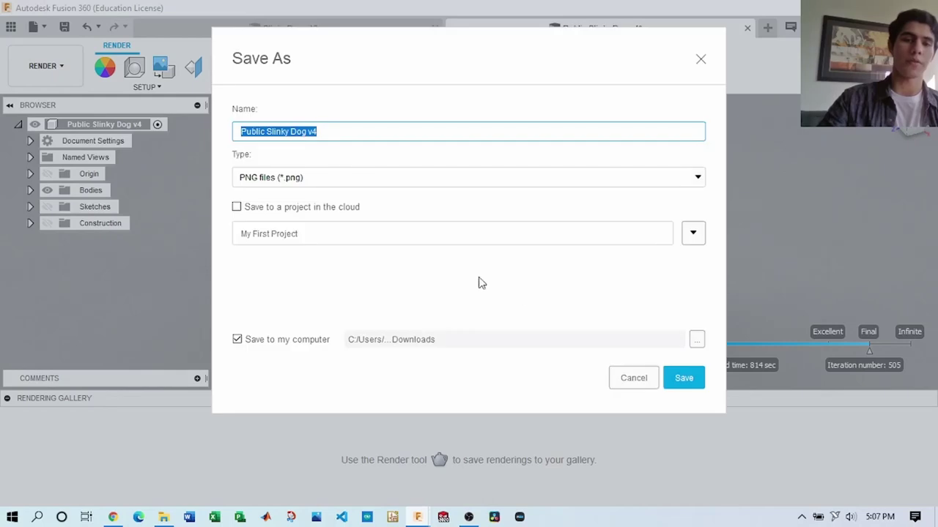
click(363, 132)
key(BackSpace)
text(6)
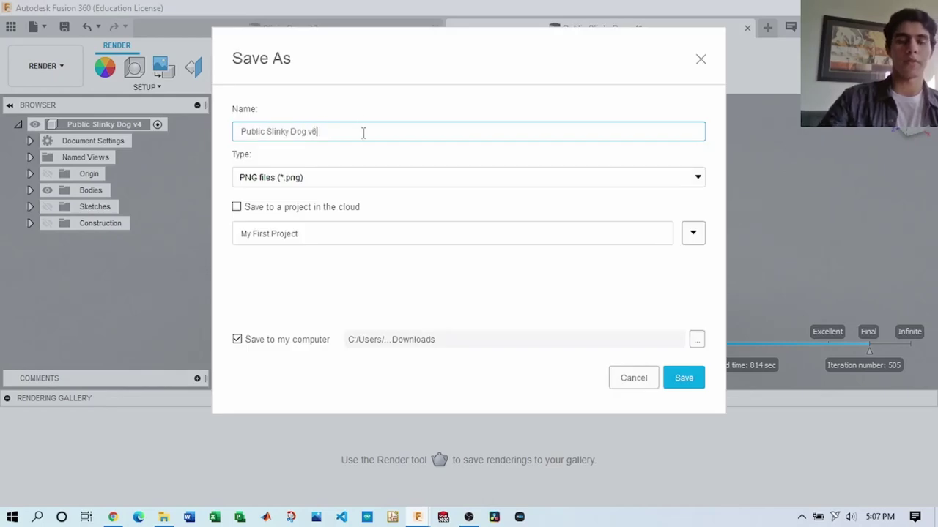
click(688, 378)
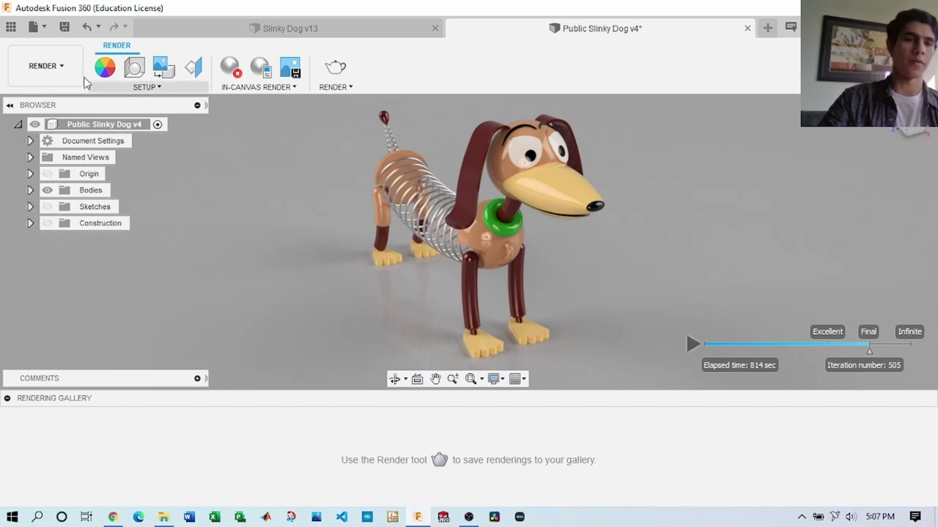
Step: Capture the render again and save the PNG as 'Public Slinky Dog v7'
click(46, 27)
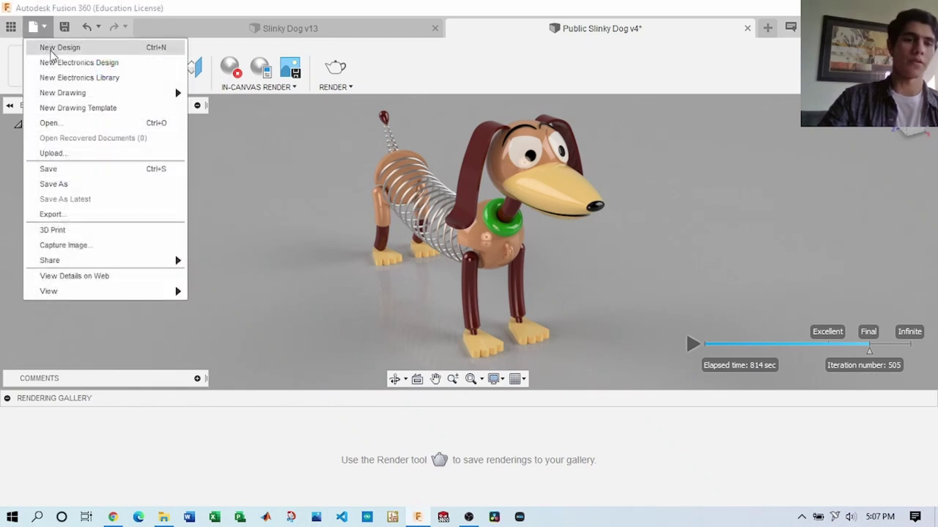
click(74, 245)
click(606, 347)
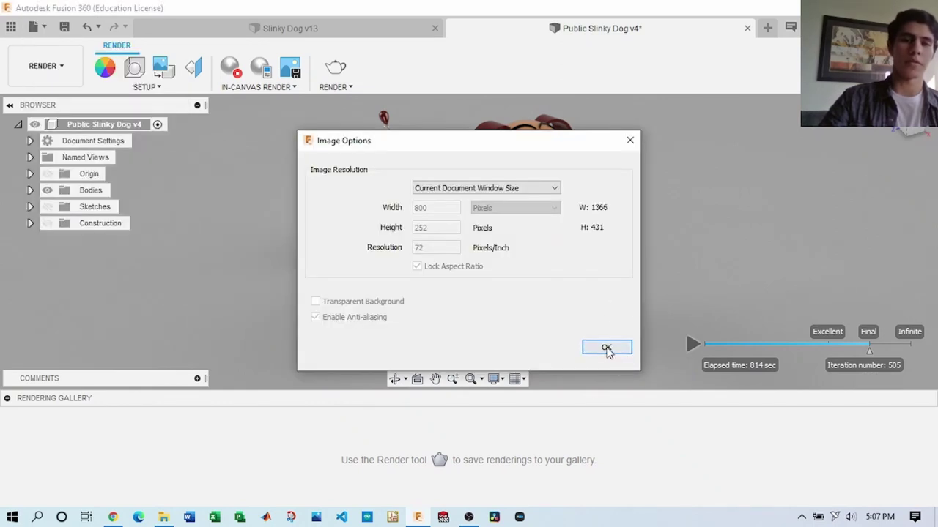
click(399, 139)
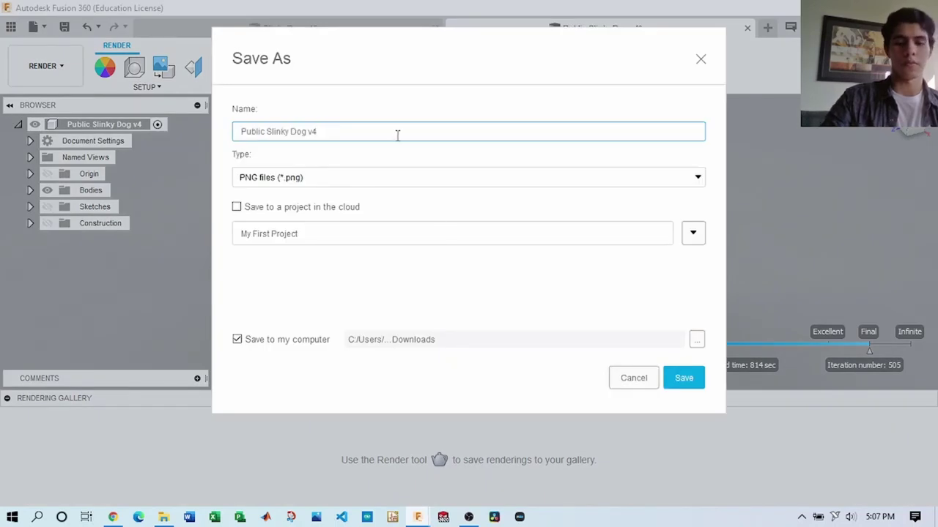
key(BackSpace)
text(7)
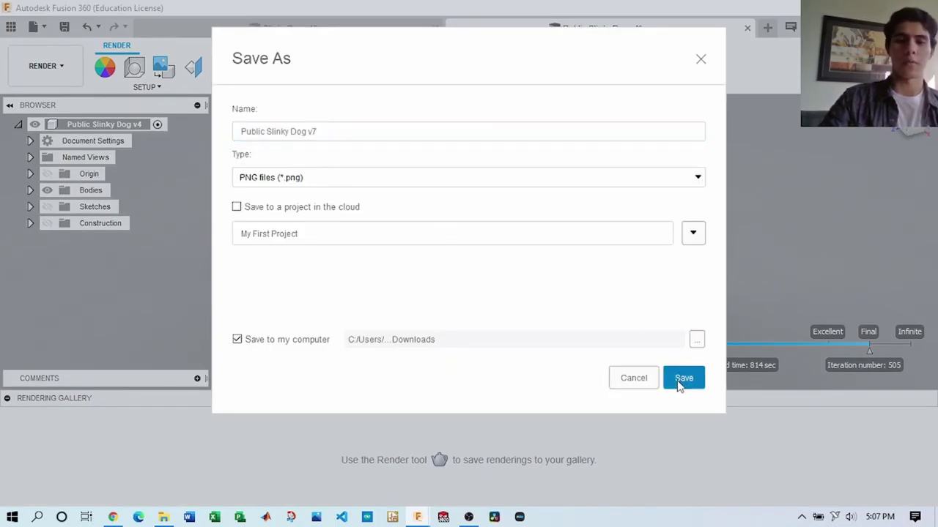
click(679, 381)
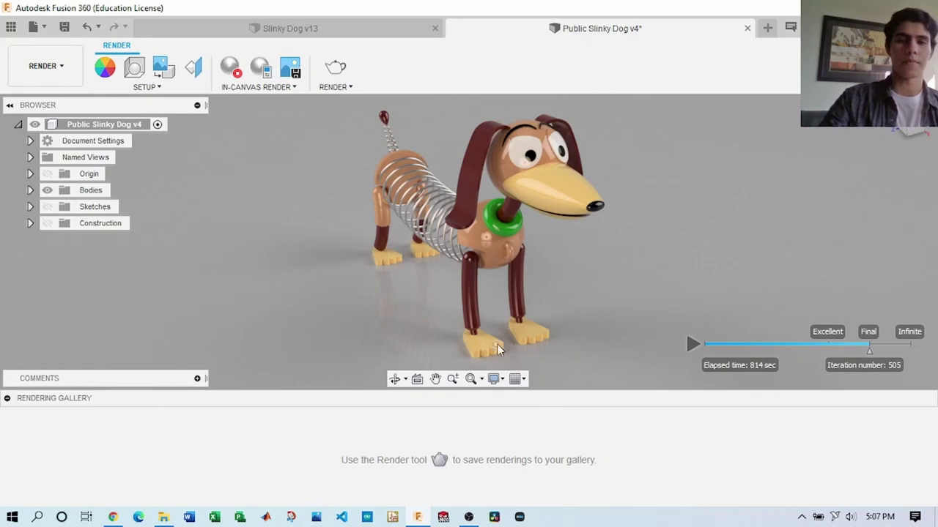